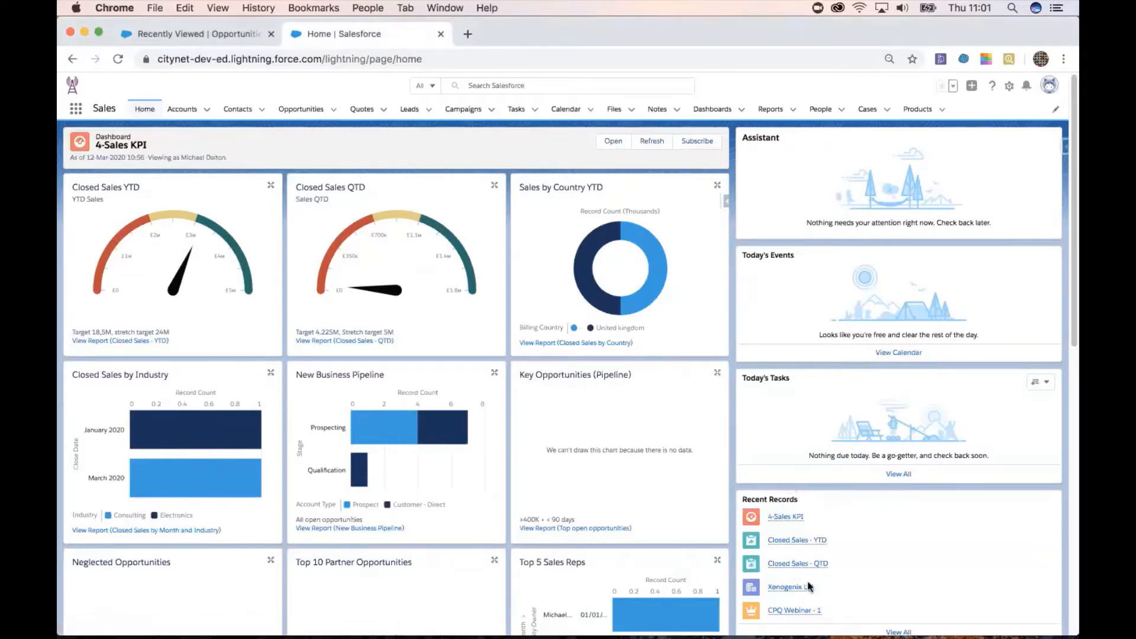
Step: Open the Xenogenix Ltd account record from the recently viewed accounts
{"action": "mouse_move", "coordinate": [788, 589]}
{"action": "left_click", "coordinate": [180, 109]}
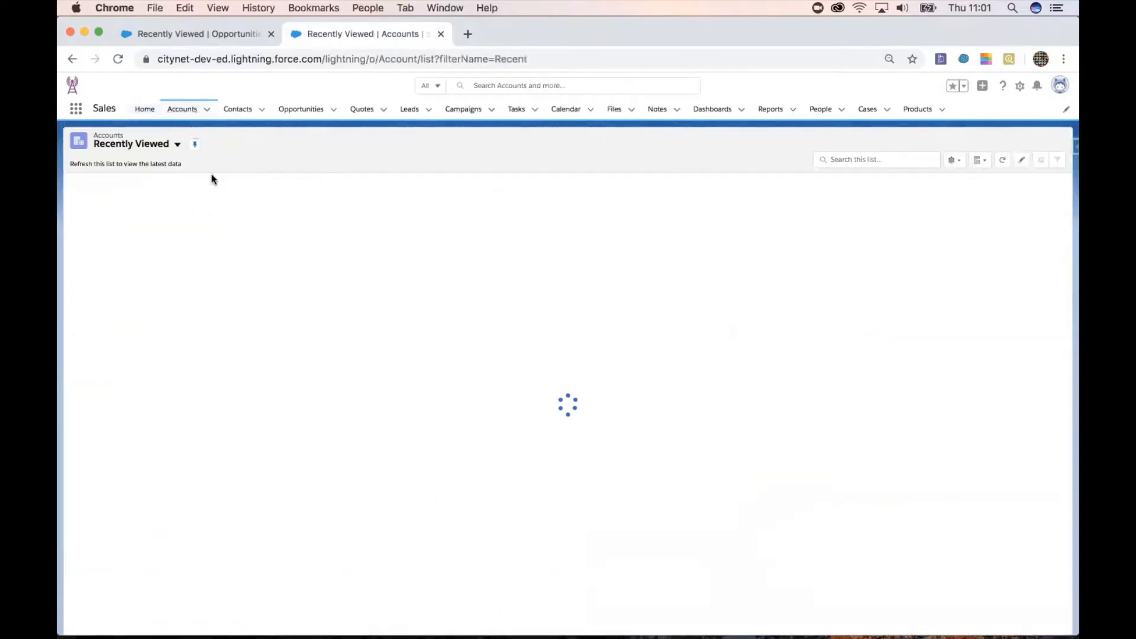
{"action": "left_click", "coordinate": [166, 197]}
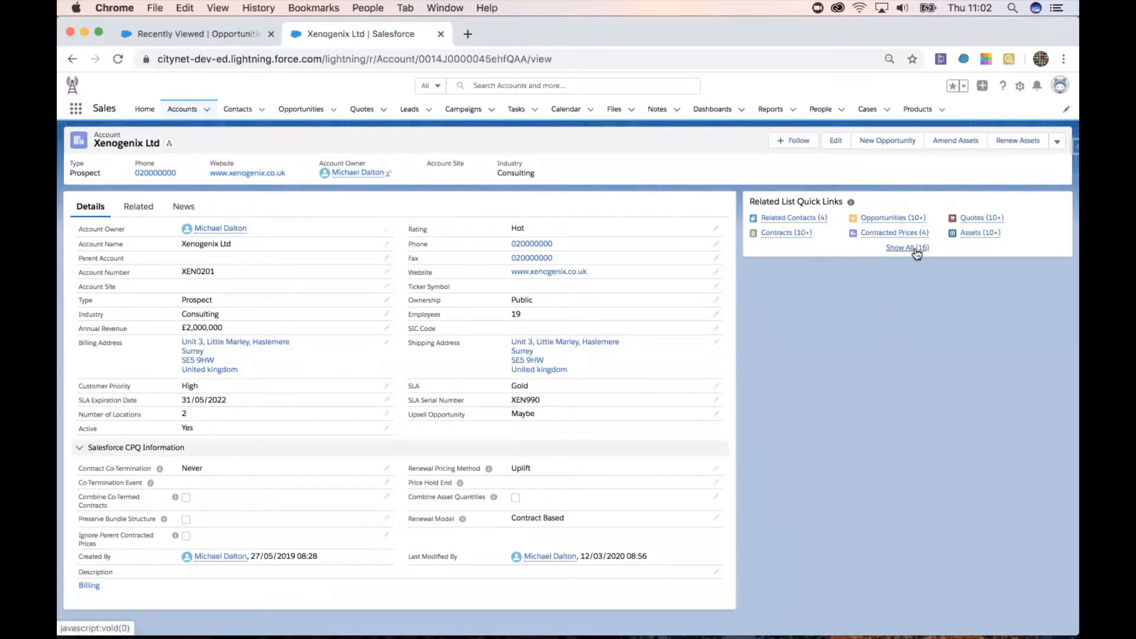
Step: Show all related list links of the account and open the related contact who is Principal Consultant at Xenogenix Ltd
{"action": "mouse_move", "coordinate": [982, 222]}
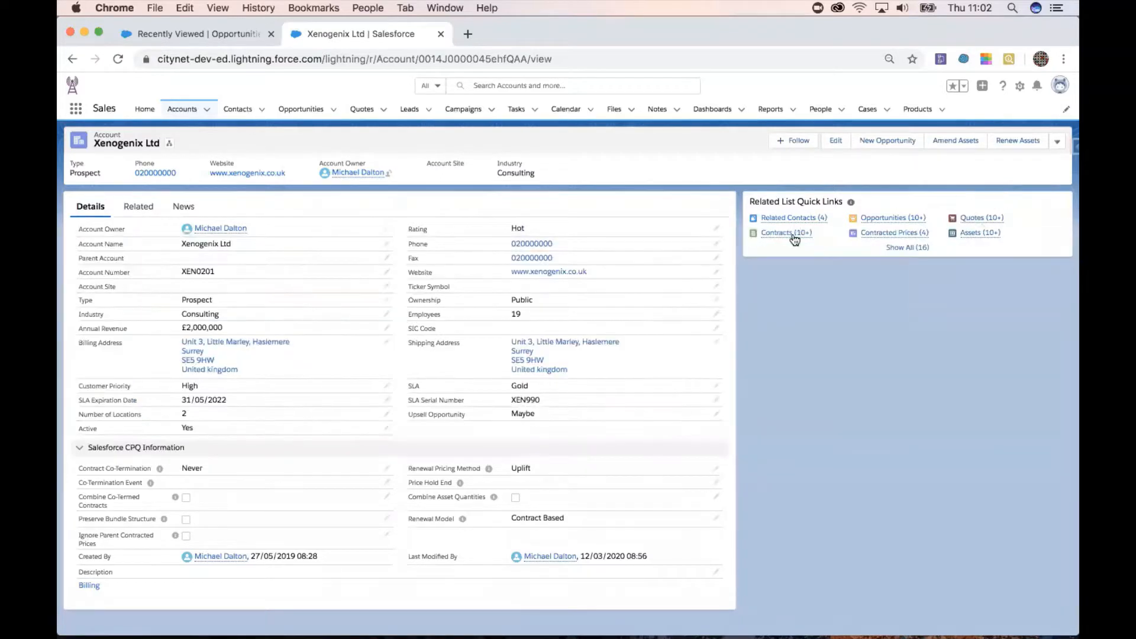
{"action": "mouse_move", "coordinate": [793, 237]}
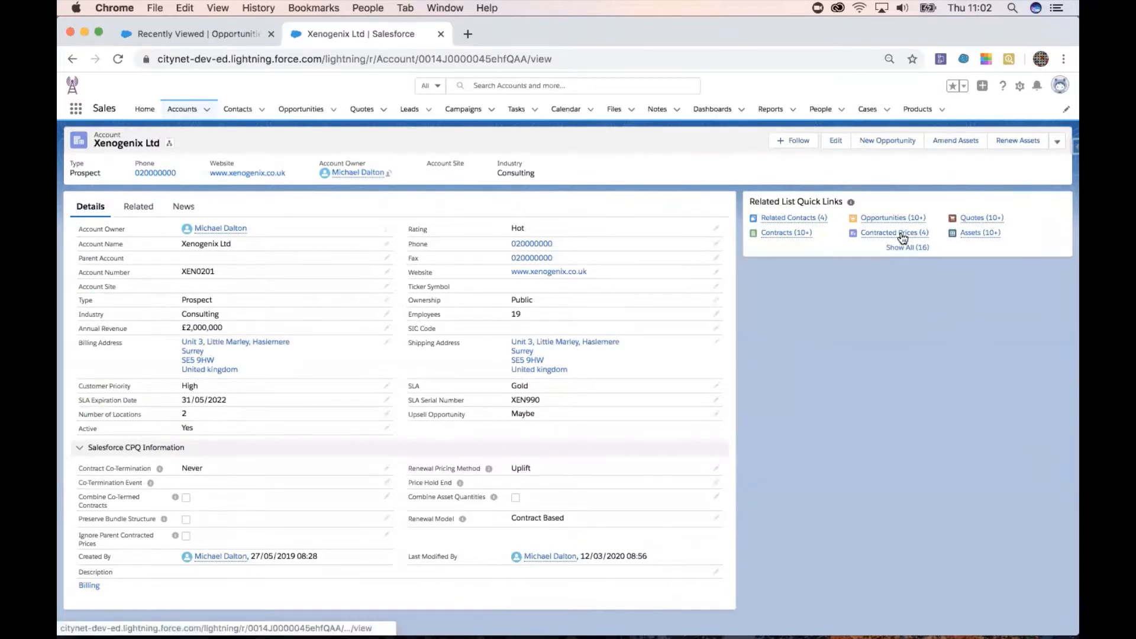
{"action": "mouse_move", "coordinate": [902, 238]}
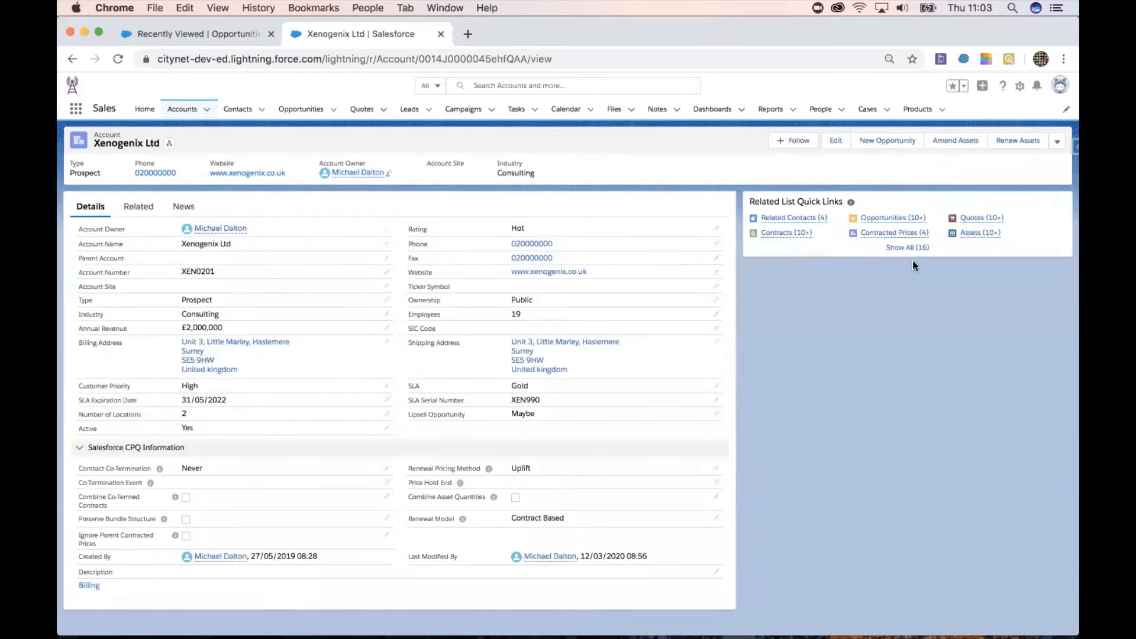
{"action": "left_click", "coordinate": [911, 248]}
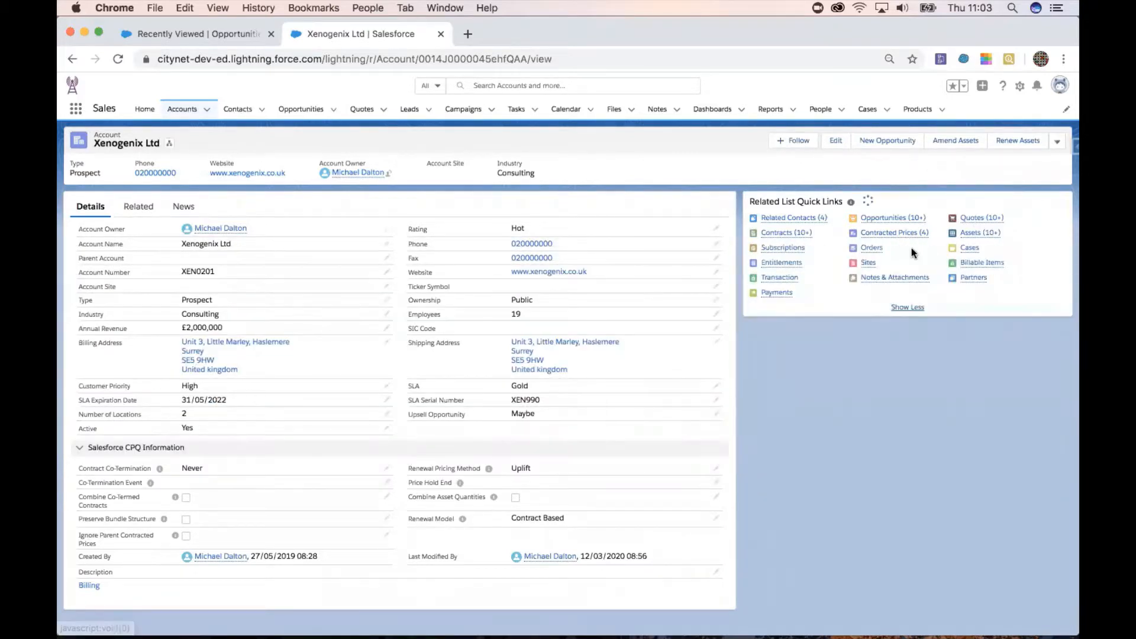
{"action": "mouse_move", "coordinate": [803, 251]}
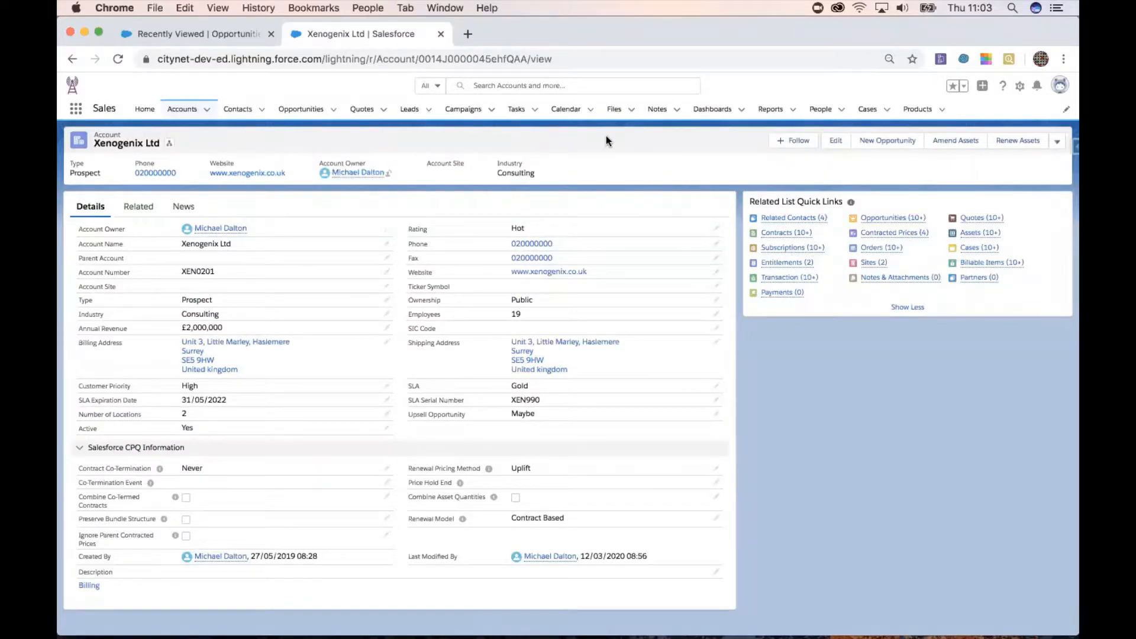
{"action": "mouse_move", "coordinate": [869, 232]}
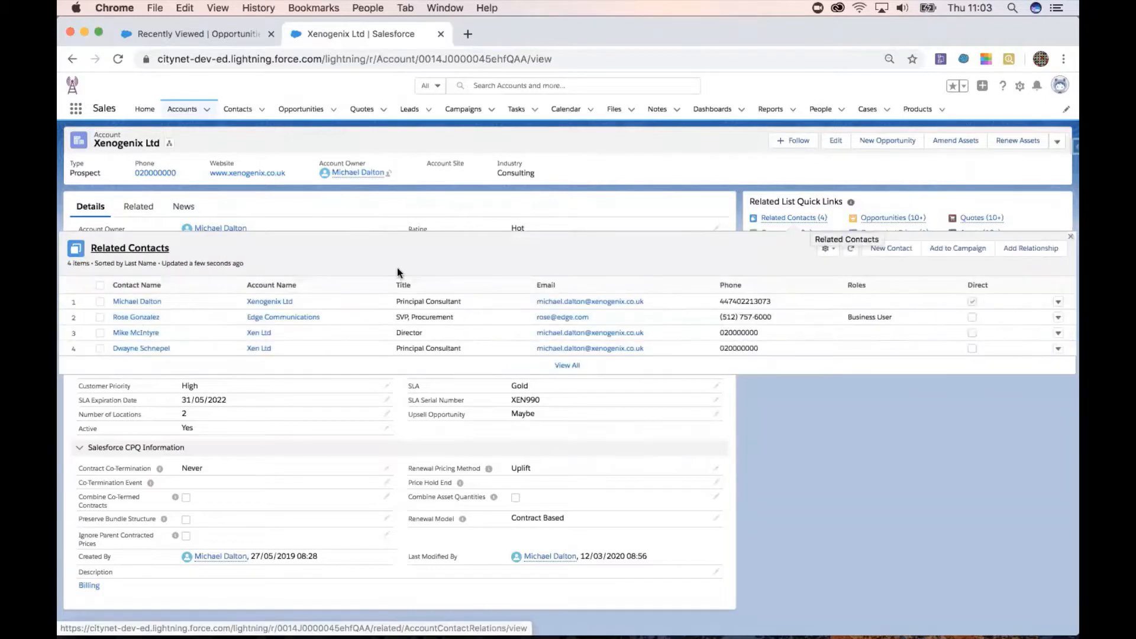
{"action": "left_click", "coordinate": [140, 303]}
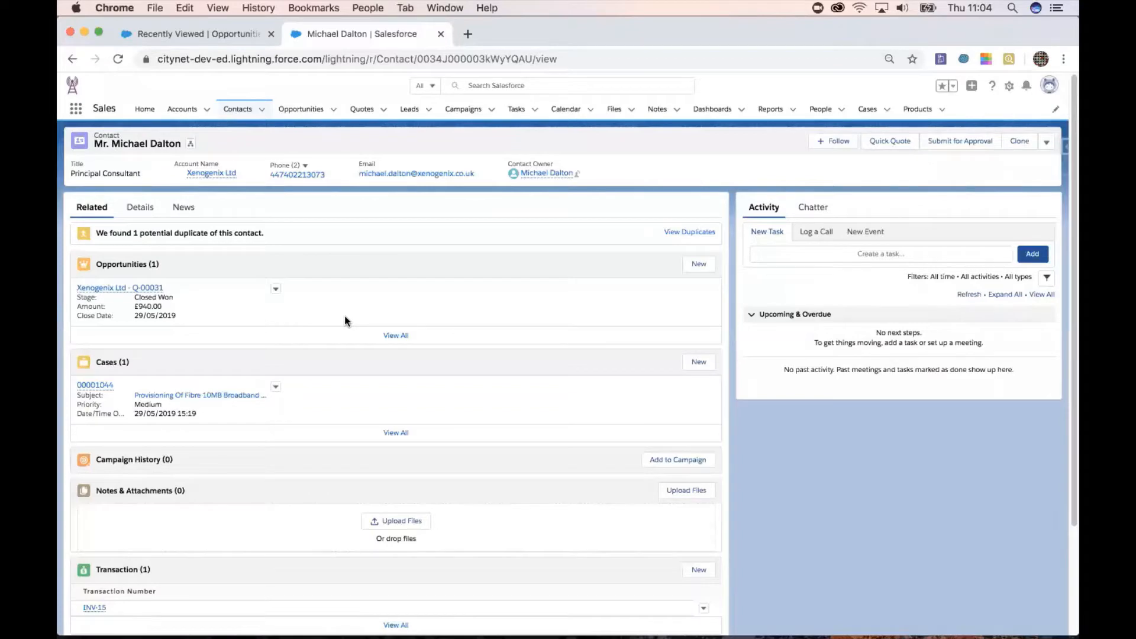
Step: Start a new opportunity from the contact, named CPQ Webinar 2, with close date 12/03/2020
{"action": "left_click", "coordinate": [709, 259]}
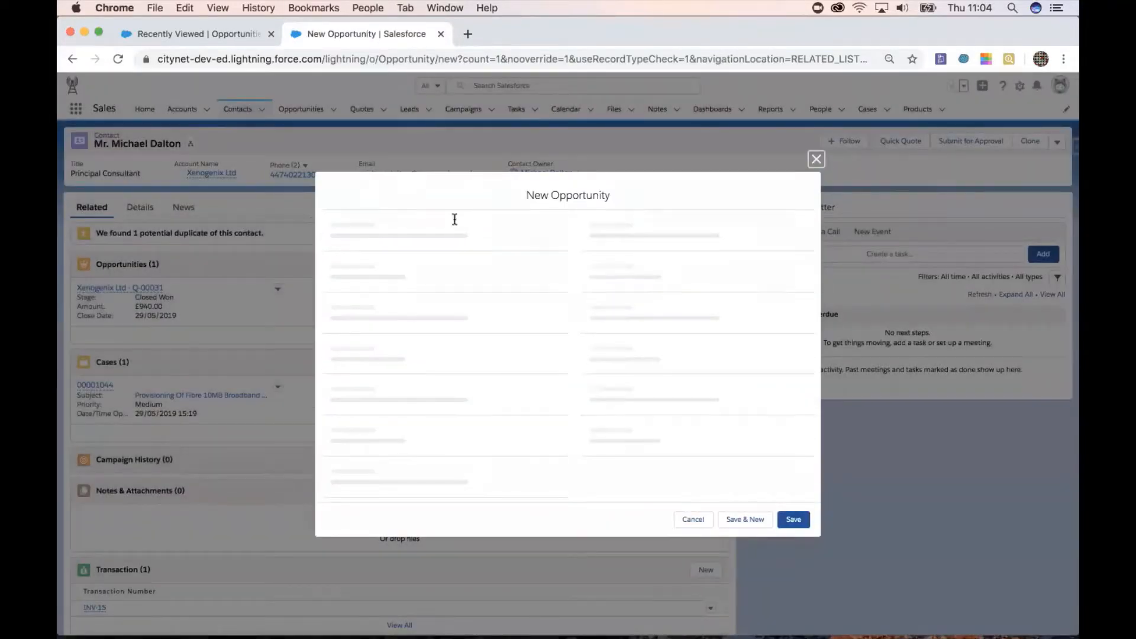
{"action": "left_click", "coordinate": [428, 210]}
{"action": "type", "text": "C"}
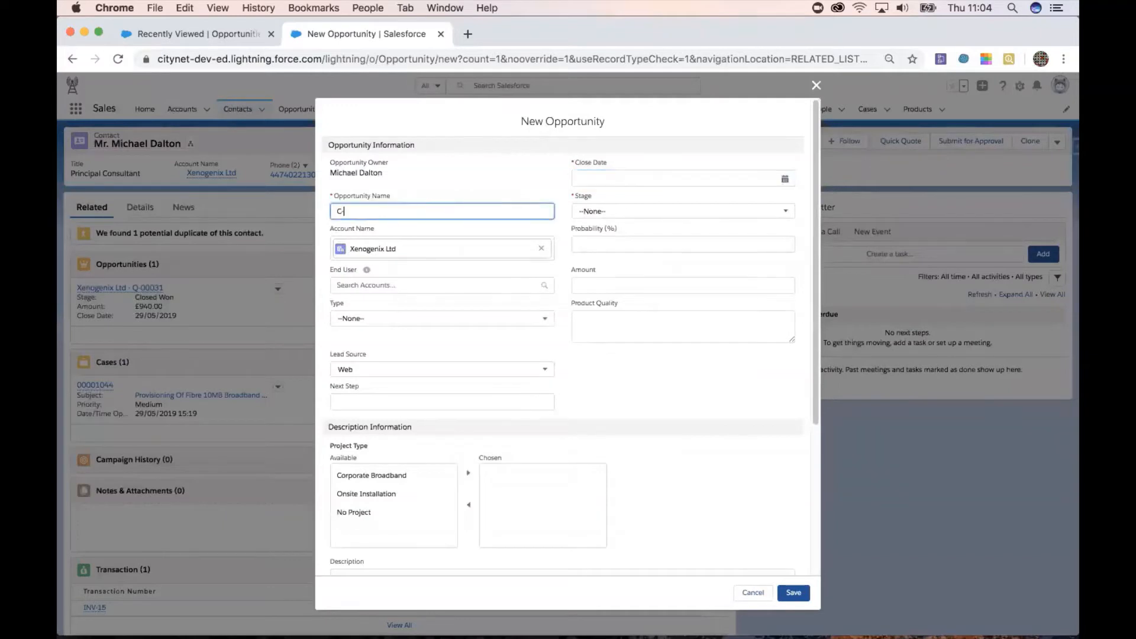
{"action": "type", "text": "PQ Webinar 2"}
{"action": "left_click", "coordinate": [689, 171]}
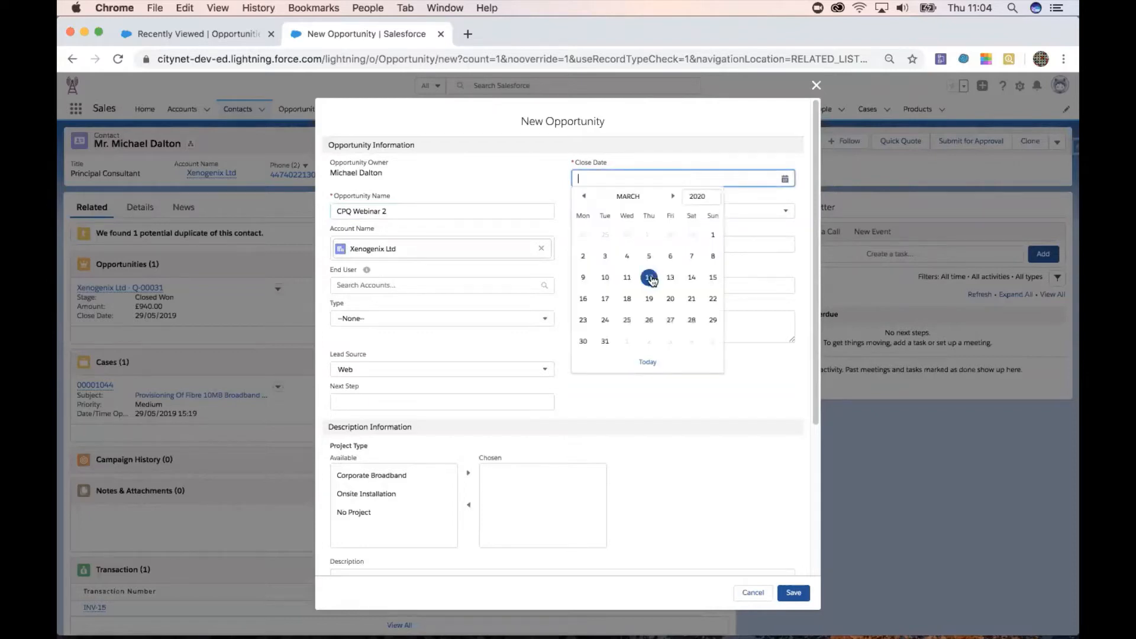
{"action": "left_click", "coordinate": [650, 279]}
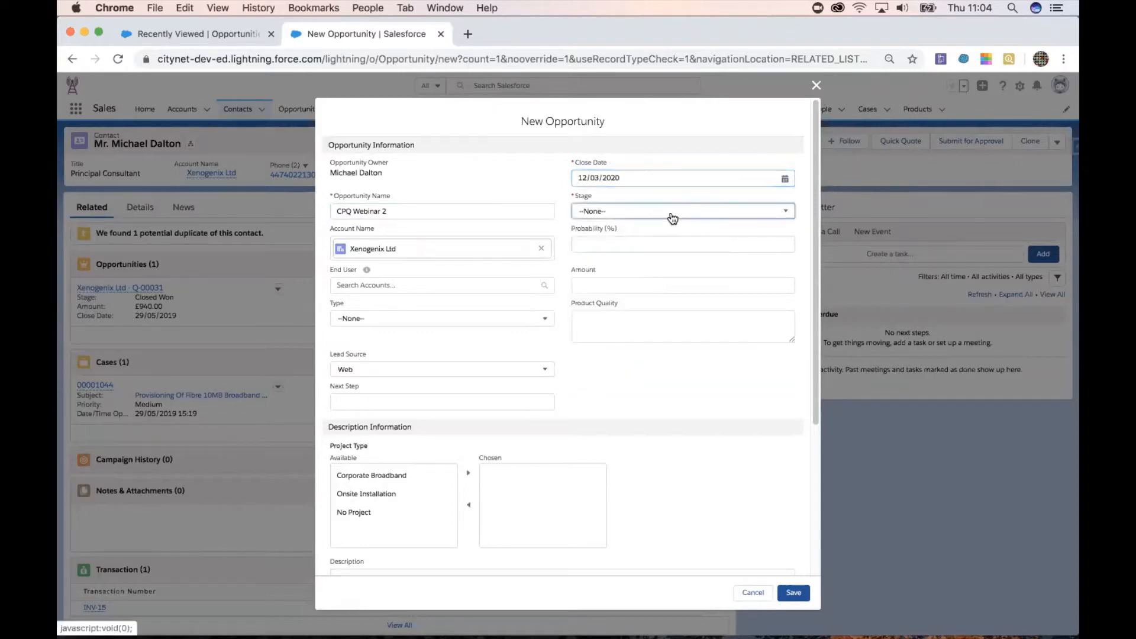
Step: Set the opportunity's stage to Prospecting and its type to New Customer, and save it
{"action": "left_click", "coordinate": [672, 214]}
{"action": "left_click", "coordinate": [671, 251]}
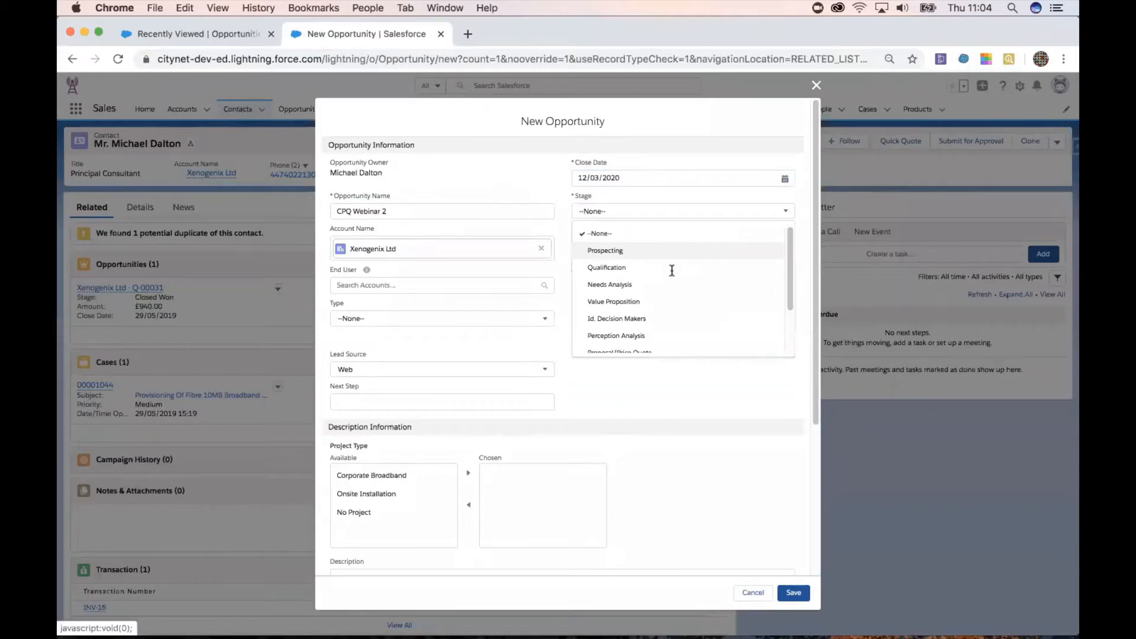
{"action": "left_click", "coordinate": [638, 352]}
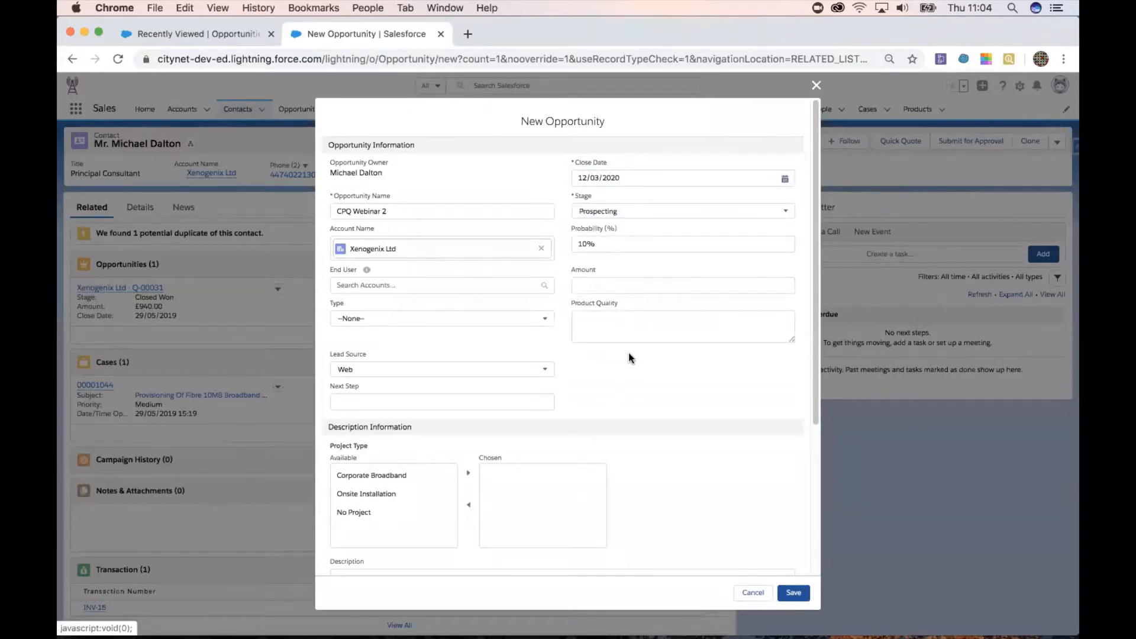
{"action": "left_click", "coordinate": [544, 322]}
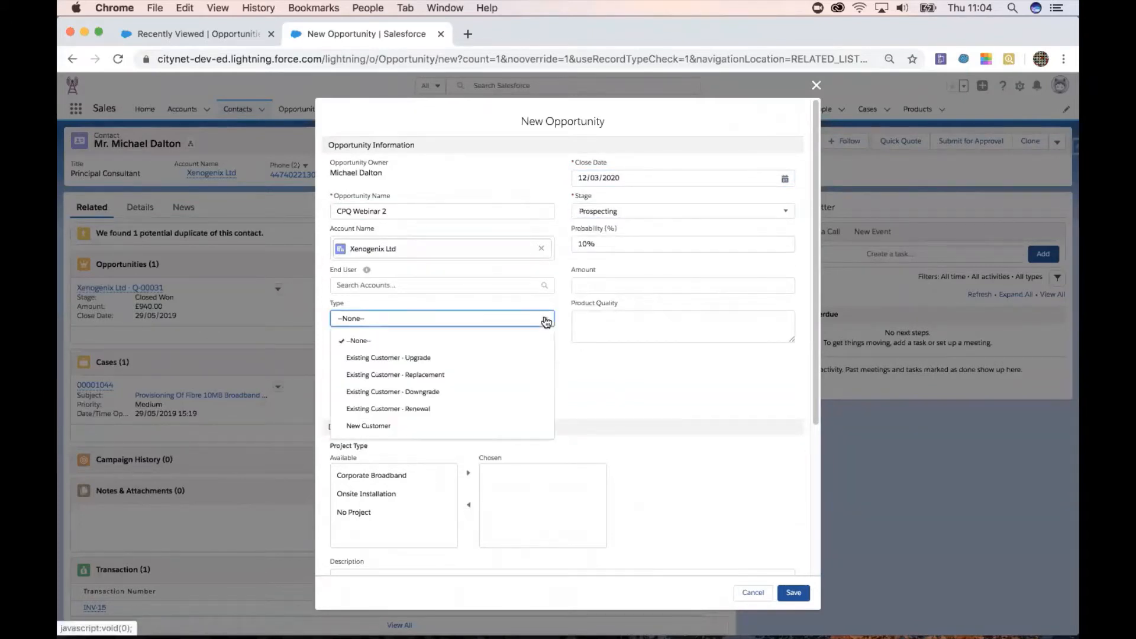
{"action": "left_click", "coordinate": [487, 426]}
{"action": "left_click", "coordinate": [655, 366]}
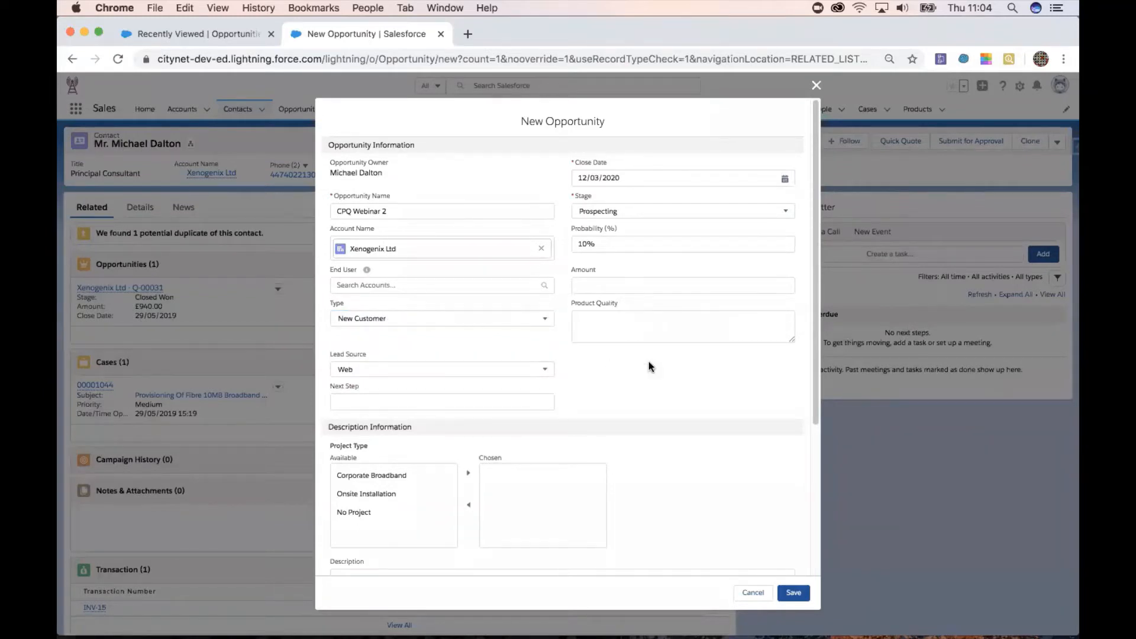
{"action": "left_click_drag", "start_coordinate": [813, 324], "coordinate": [805, 184]}
{"action": "left_click", "coordinate": [796, 594]}
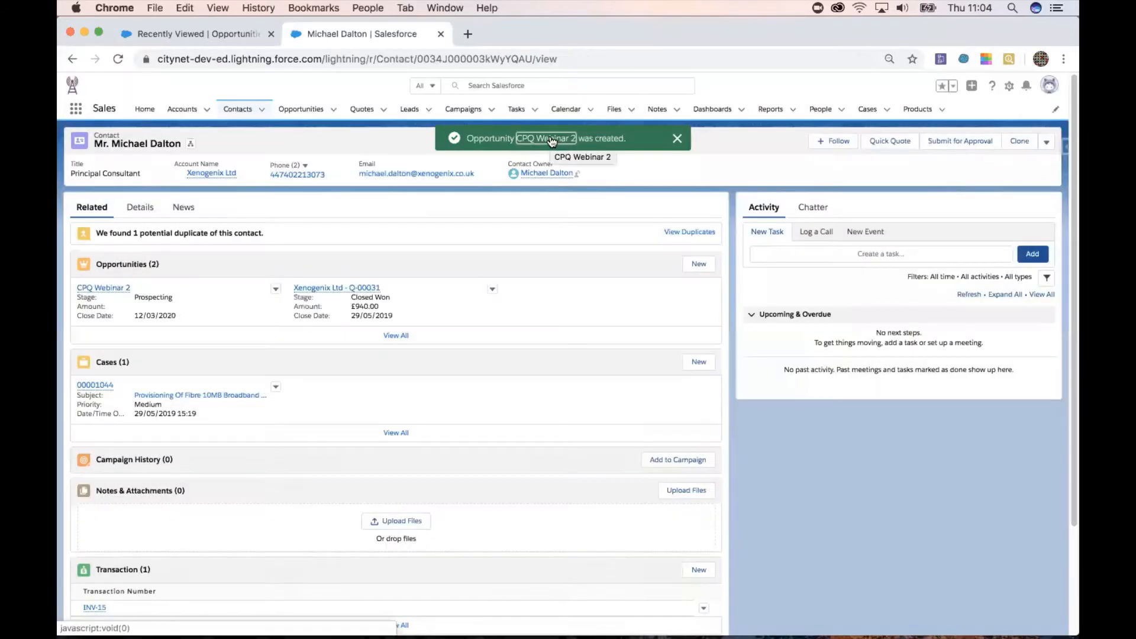
Step: Open the CPQ Webinar 2 opportunity record and dismiss the creation notice
{"action": "left_click", "coordinate": [552, 141]}
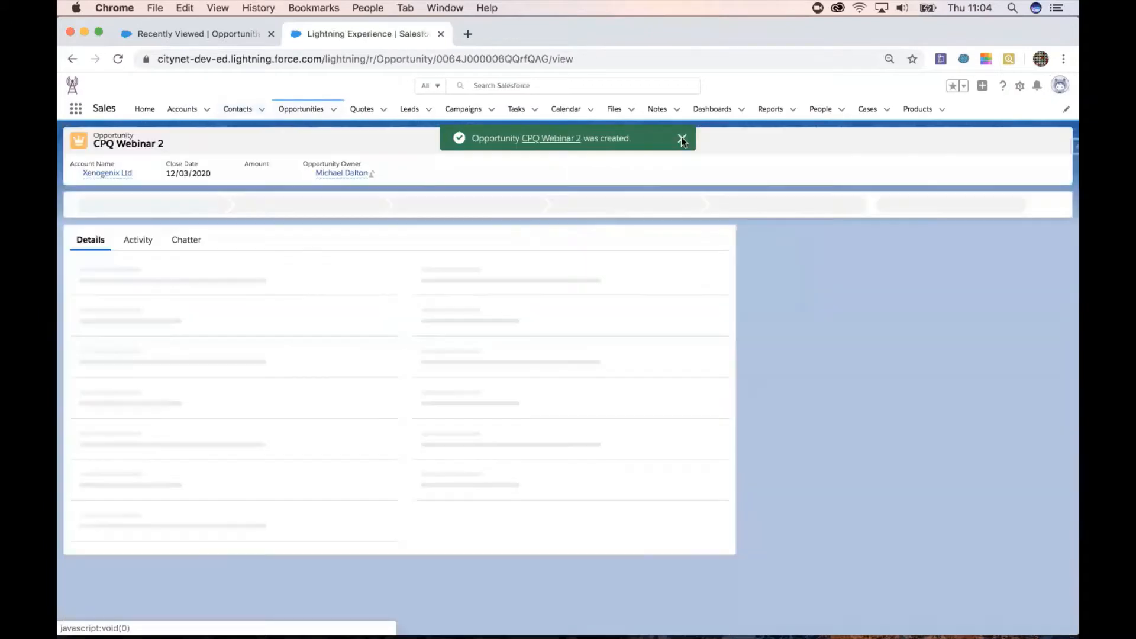
{"action": "left_click", "coordinate": [682, 140]}
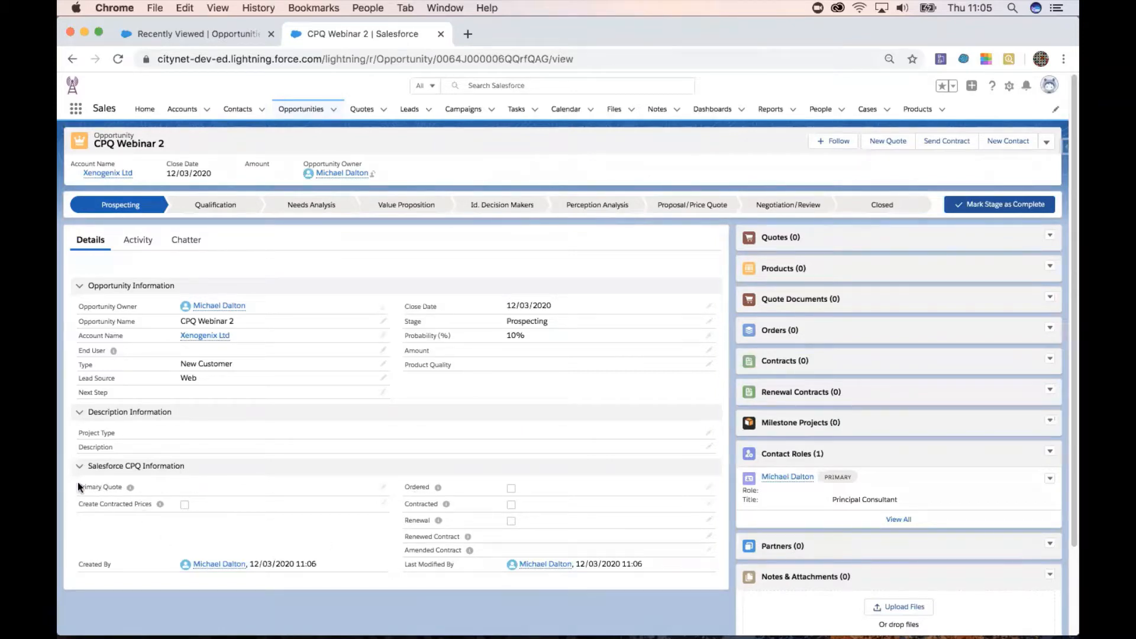
{"action": "mouse_move", "coordinate": [129, 489]}
Step: Create a new quote for the opportunity with the Xen Ltd contact as primary contact, and dismiss the creation notice
{"action": "left_click", "coordinate": [892, 148]}
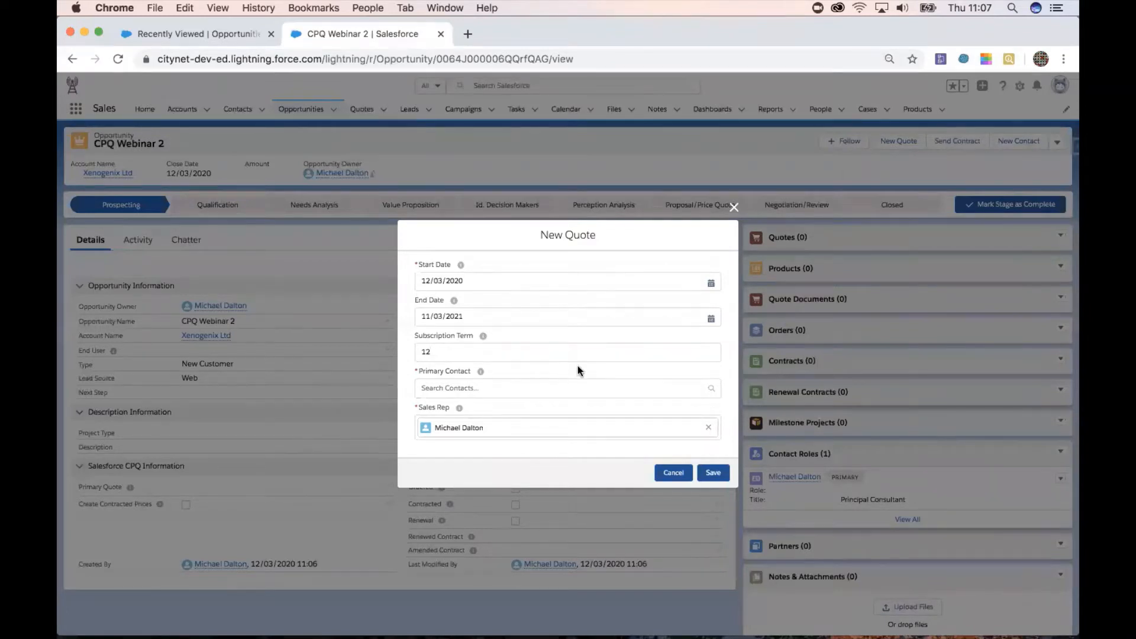
{"action": "left_click", "coordinate": [554, 388]}
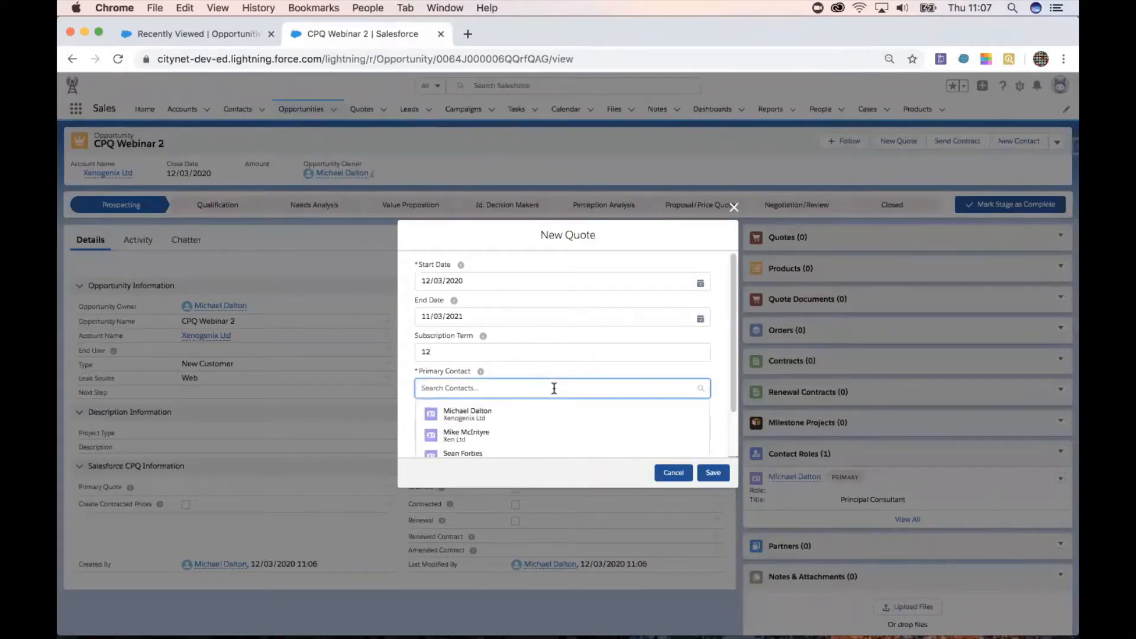
{"action": "left_click", "coordinate": [498, 438]}
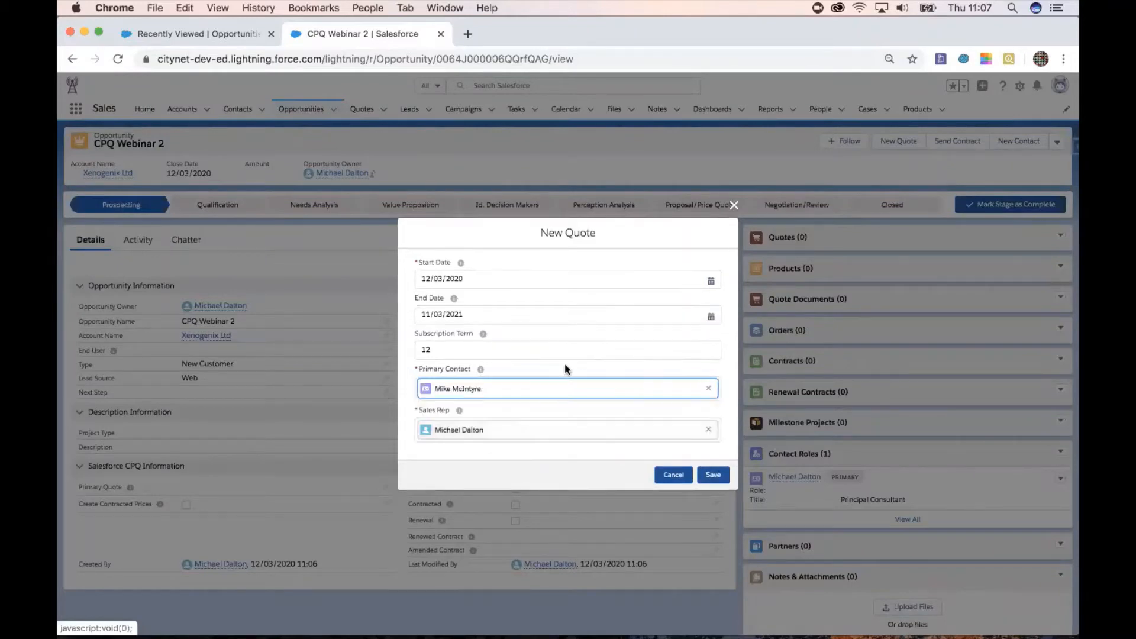
{"action": "left_click", "coordinate": [565, 364]}
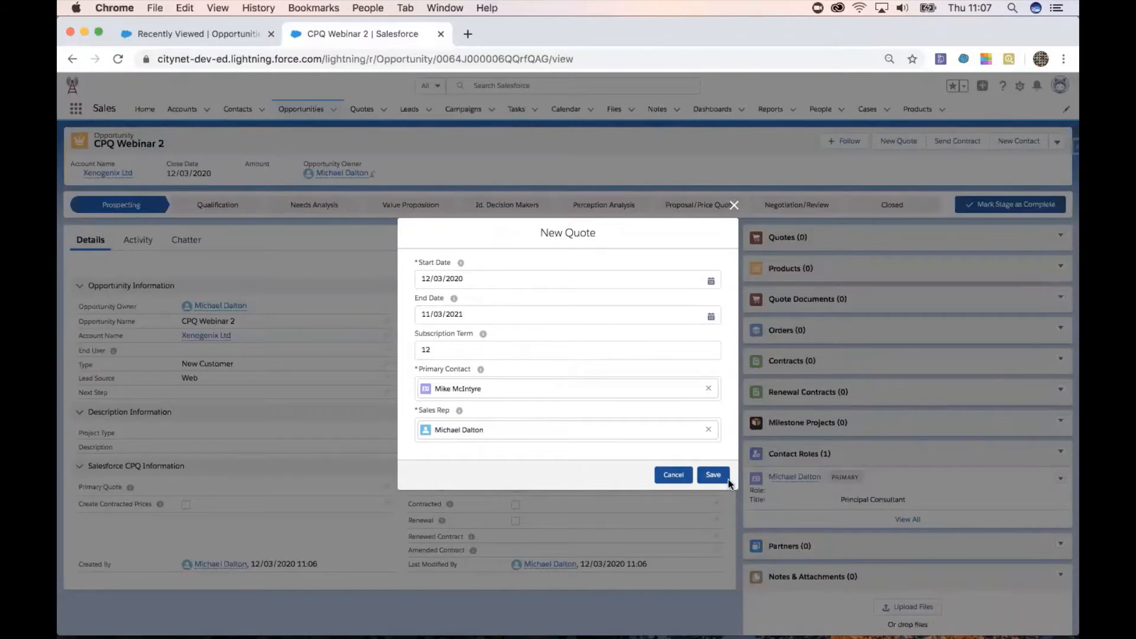
{"action": "left_click", "coordinate": [713, 475]}
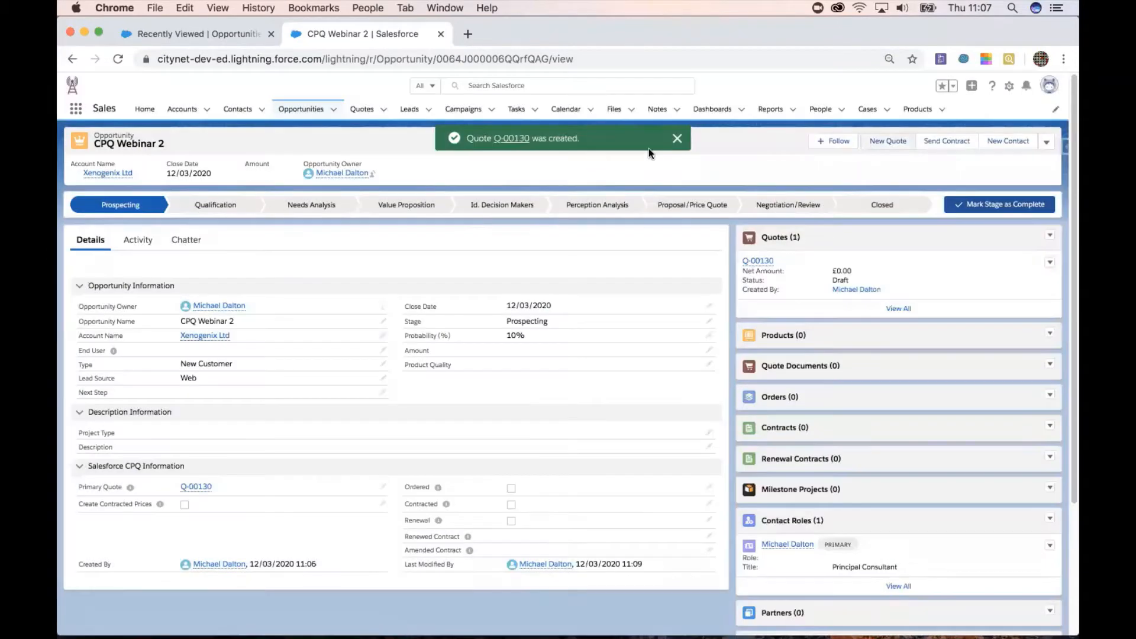
{"action": "left_click", "coordinate": [677, 140]}
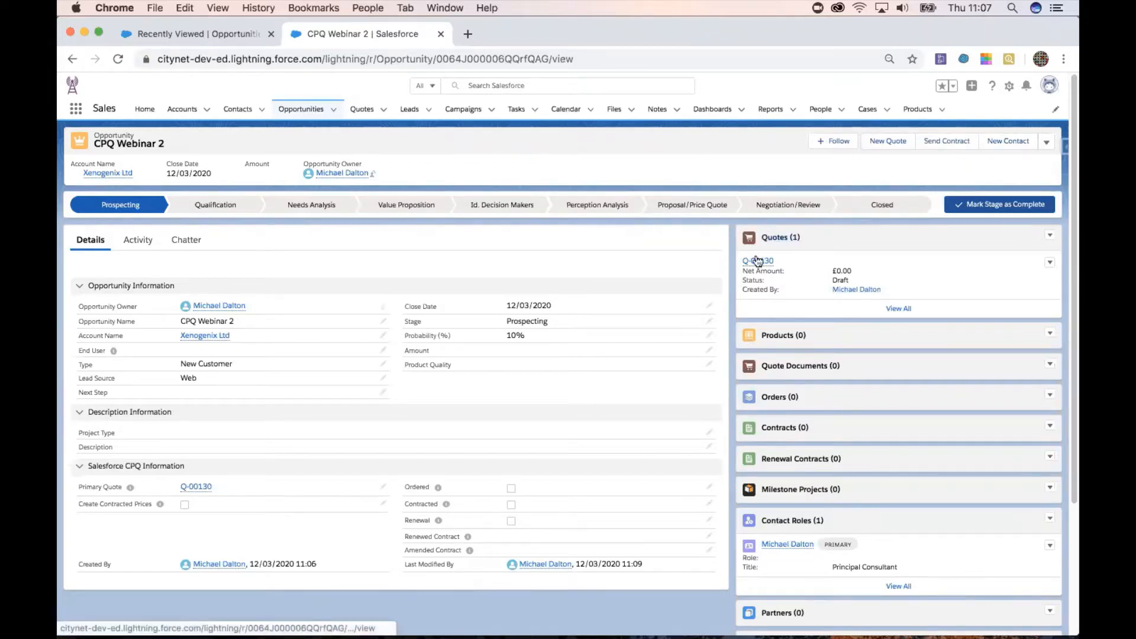
Step: Open the new quote record from the opportunity's related quotes
{"action": "mouse_move", "coordinate": [756, 263]}
{"action": "left_click", "coordinate": [762, 264]}
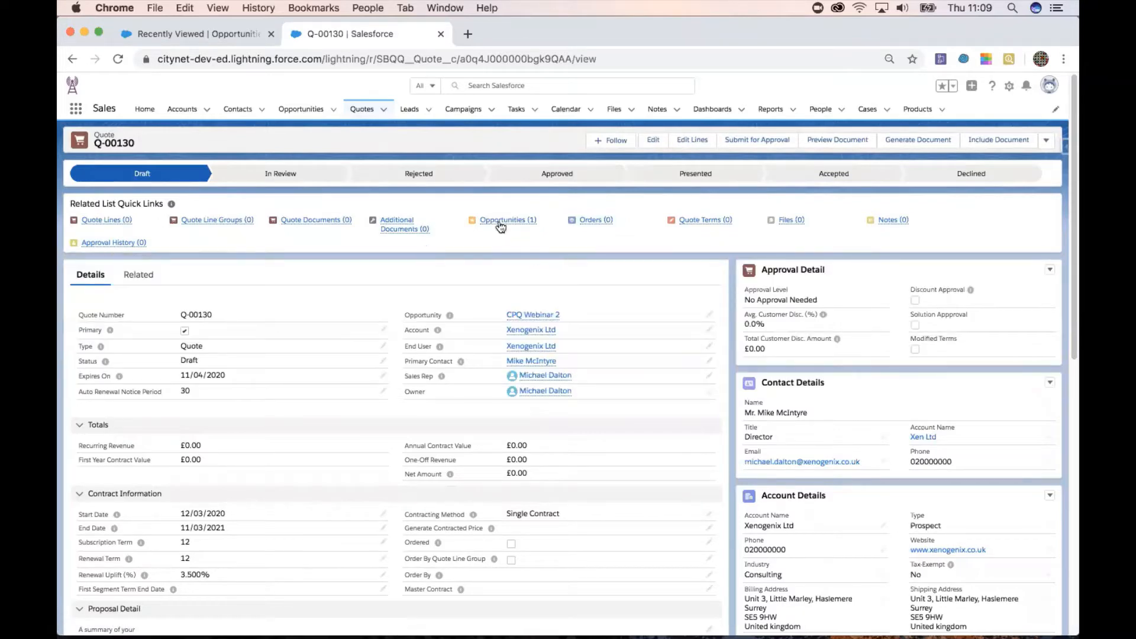
{"action": "mouse_move", "coordinate": [502, 224]}
Step: Examine the quote's auto renewal notice period, account and end user, and the recurring and first-year revenue totals
{"action": "scroll", "coordinate": [538, 365], "scroll_direction": "down", "scroll_amount": 2}
{"action": "scroll", "coordinate": [539, 365], "scroll_direction": "down", "scroll_amount": 3}
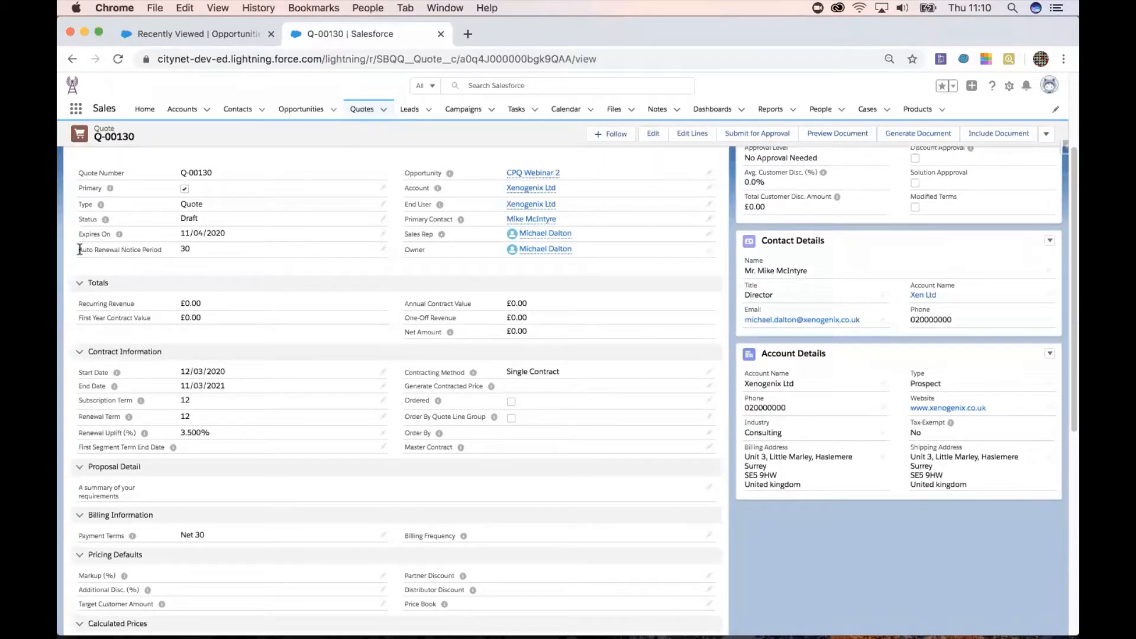
{"action": "left_click_drag", "start_coordinate": [79, 250], "coordinate": [163, 254]}
{"action": "left_click", "coordinate": [367, 261]}
{"action": "mouse_move", "coordinate": [540, 173]}
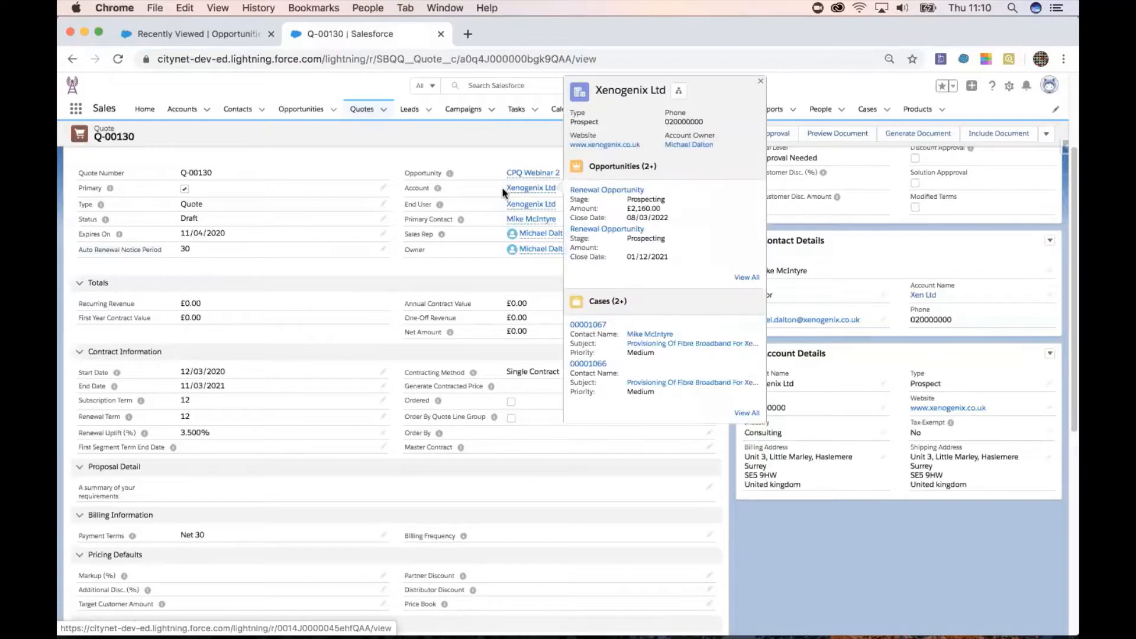
{"action": "mouse_move", "coordinate": [527, 209]}
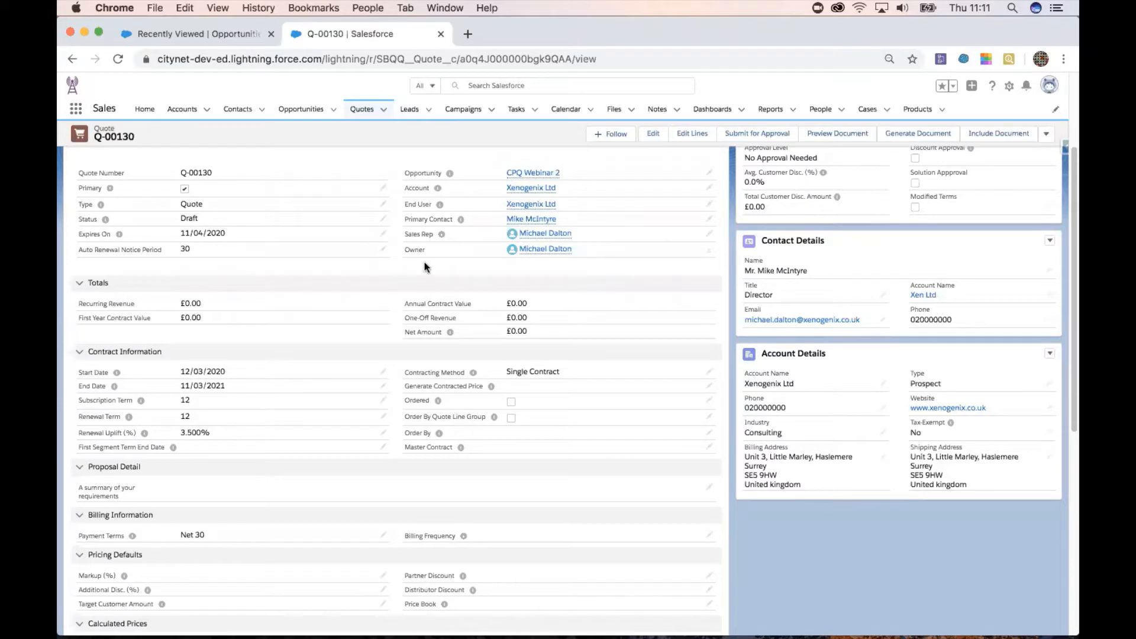
{"action": "scroll", "coordinate": [424, 267], "scroll_direction": "down", "scroll_amount": 3}
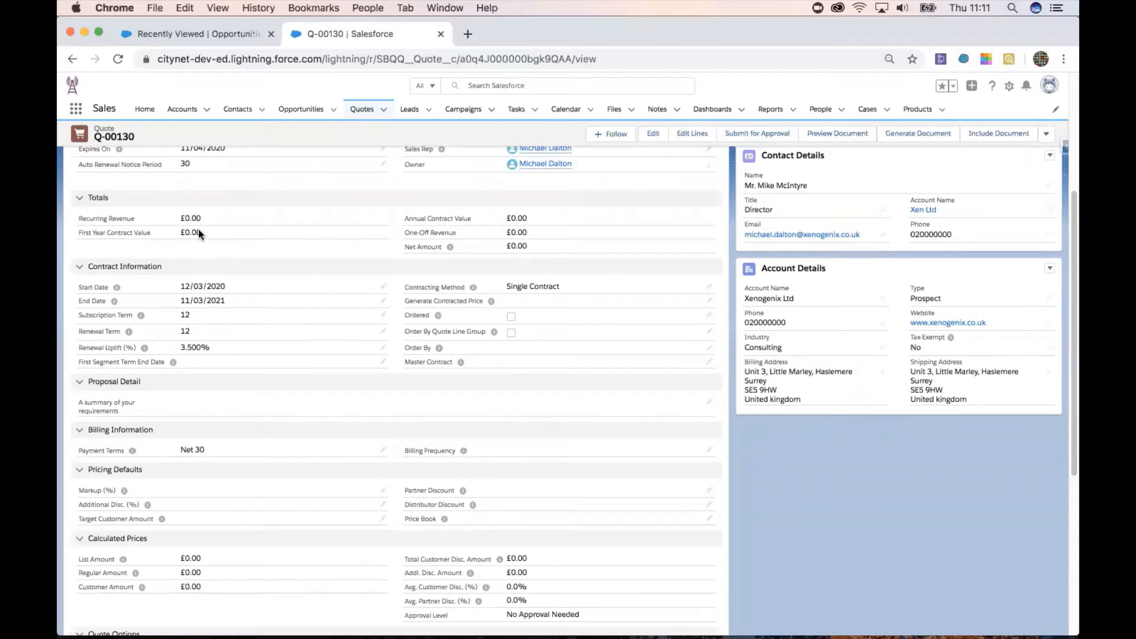
{"action": "left_click_drag", "start_coordinate": [78, 219], "coordinate": [138, 222]}
{"action": "left_click", "coordinate": [152, 219]}
{"action": "left_click_drag", "start_coordinate": [79, 233], "coordinate": [155, 238]}
{"action": "left_click", "coordinate": [480, 232]}
Step: Examine the quote's renewal term and uplift in the contract information, and the billing, pricing, options and address sections
{"action": "scroll", "coordinate": [394, 240], "scroll_direction": "down", "scroll_amount": 1}
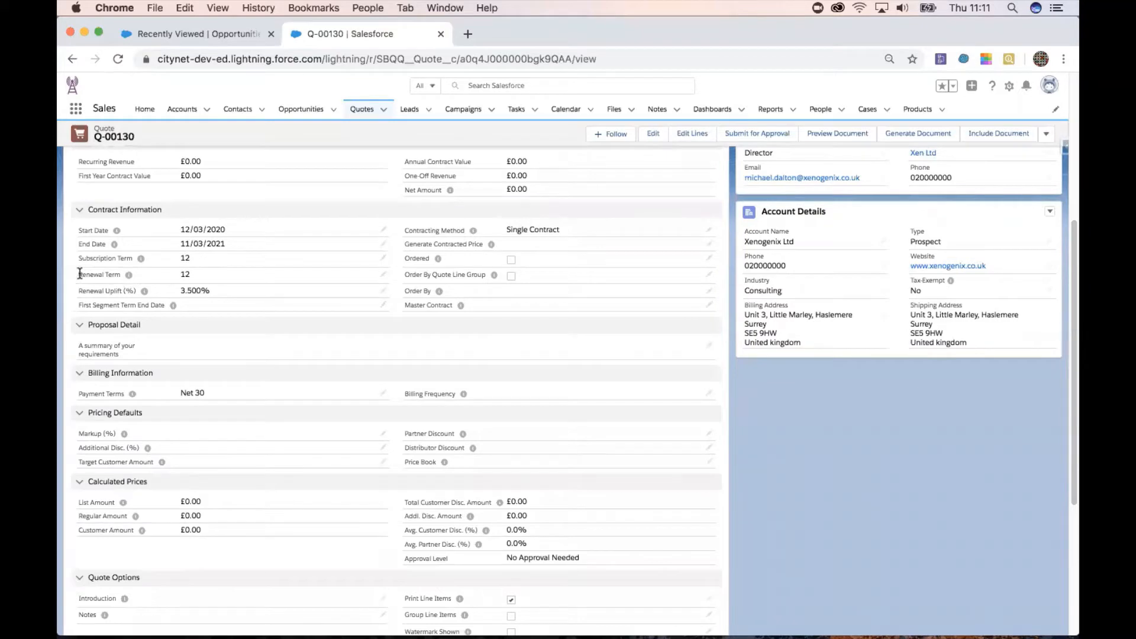
{"action": "mouse_move", "coordinate": [126, 276]}
{"action": "left_click", "coordinate": [191, 276]}
{"action": "left_click_drag", "start_coordinate": [79, 292], "coordinate": [135, 290]}
{"action": "left_click", "coordinate": [513, 174]}
{"action": "scroll", "coordinate": [542, 324], "scroll_direction": "down", "scroll_amount": 3}
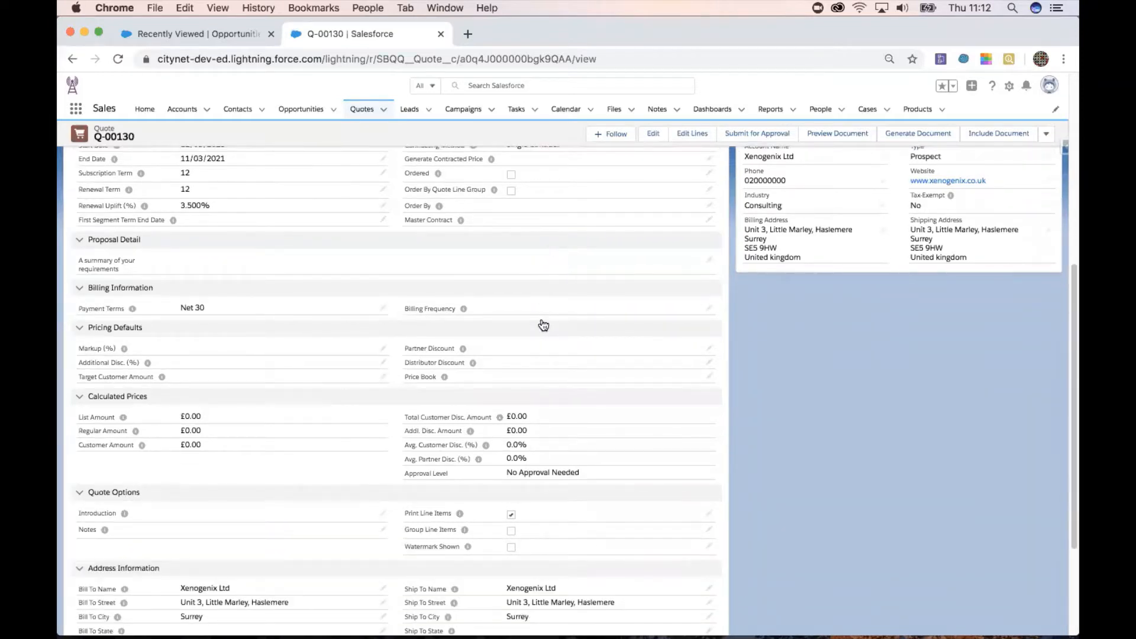
{"action": "scroll", "coordinate": [544, 325], "scroll_direction": "down", "scroll_amount": 5}
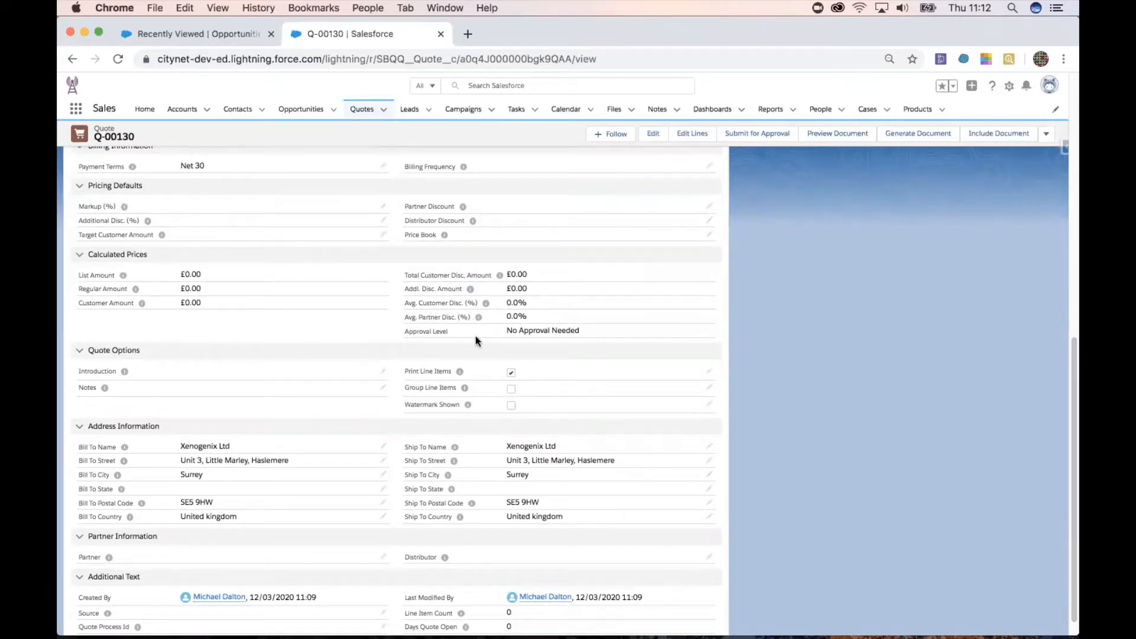
{"action": "scroll", "coordinate": [571, 321], "scroll_direction": "down", "scroll_amount": 1}
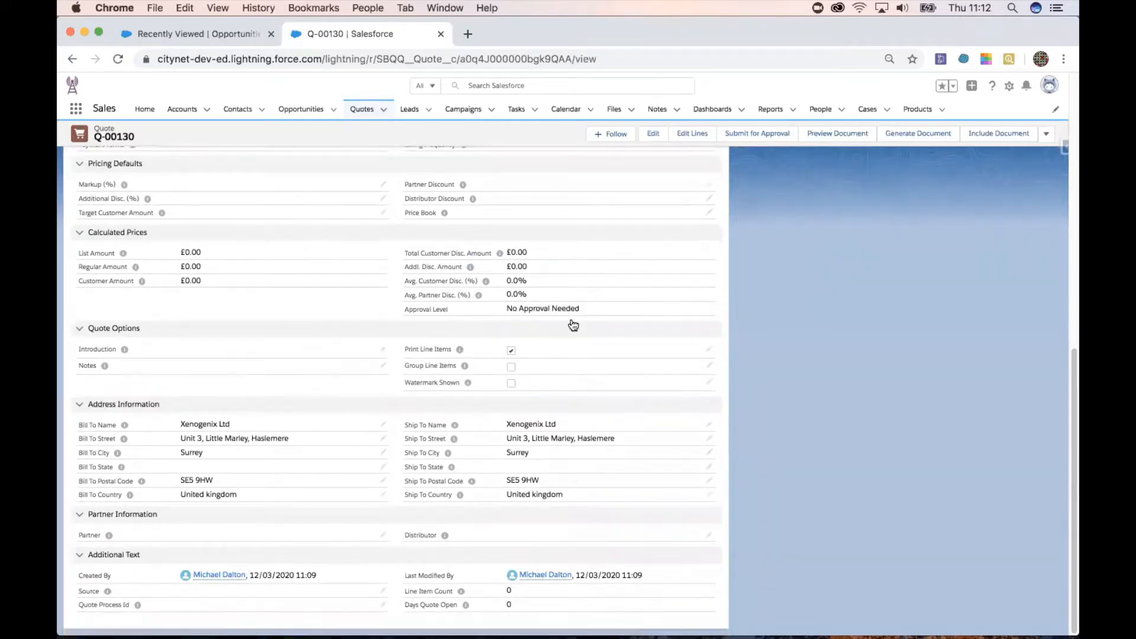
Step: Open the quote's line editor with the Standard Price Book and look over the Target Customer Amount field
{"action": "scroll", "coordinate": [572, 322], "scroll_direction": "up", "scroll_amount": 10}
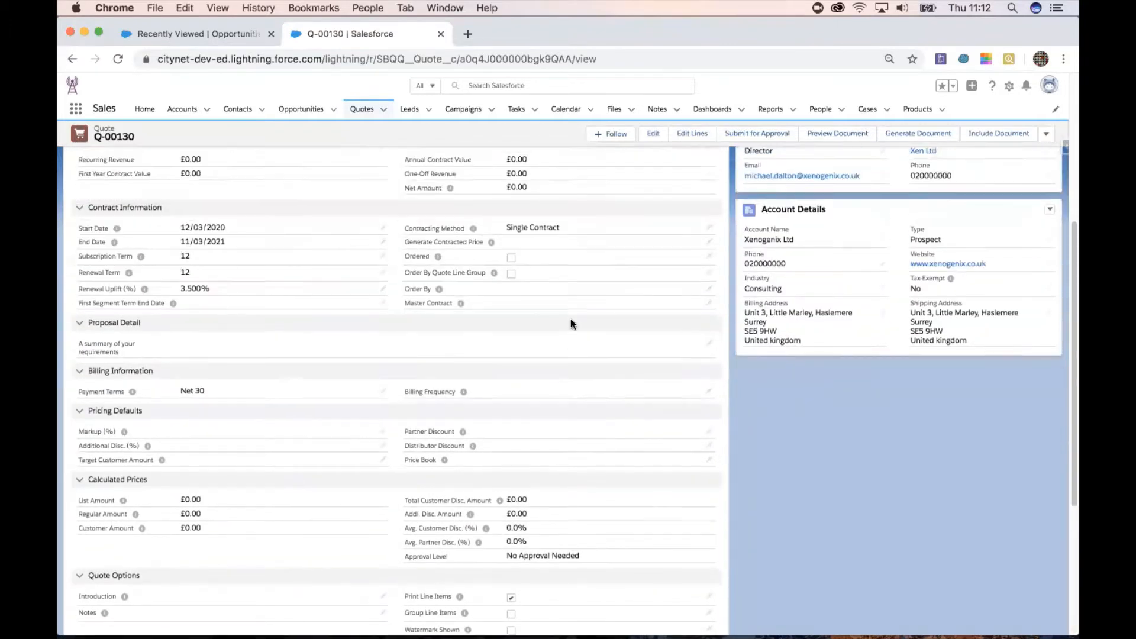
{"action": "scroll", "coordinate": [572, 323], "scroll_direction": "up", "scroll_amount": 4}
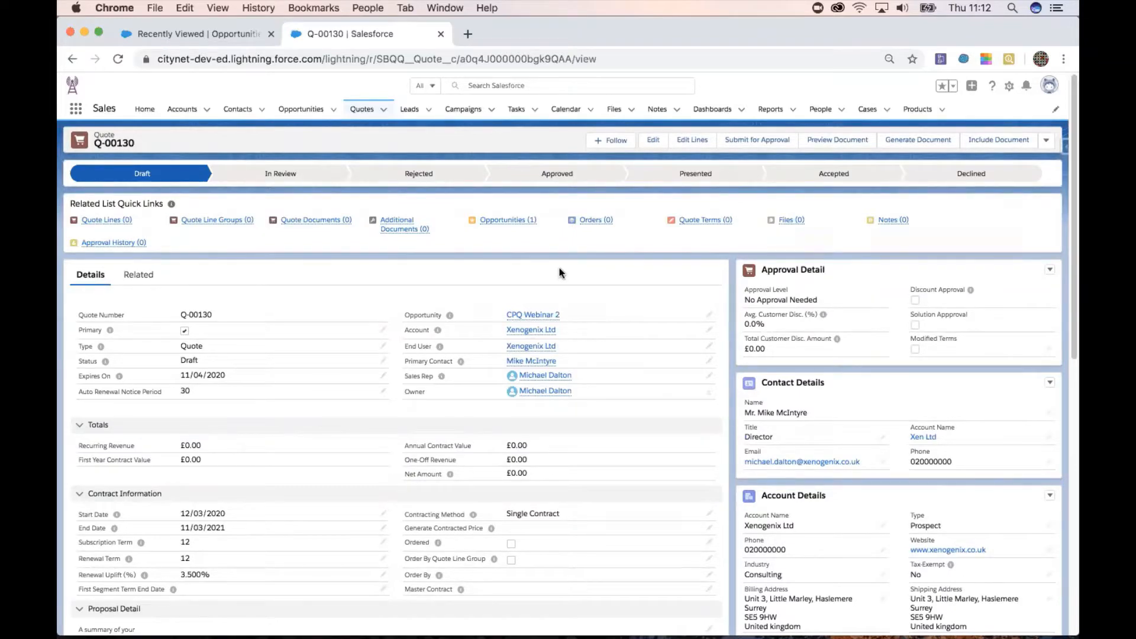
{"action": "left_click", "coordinate": [694, 145]}
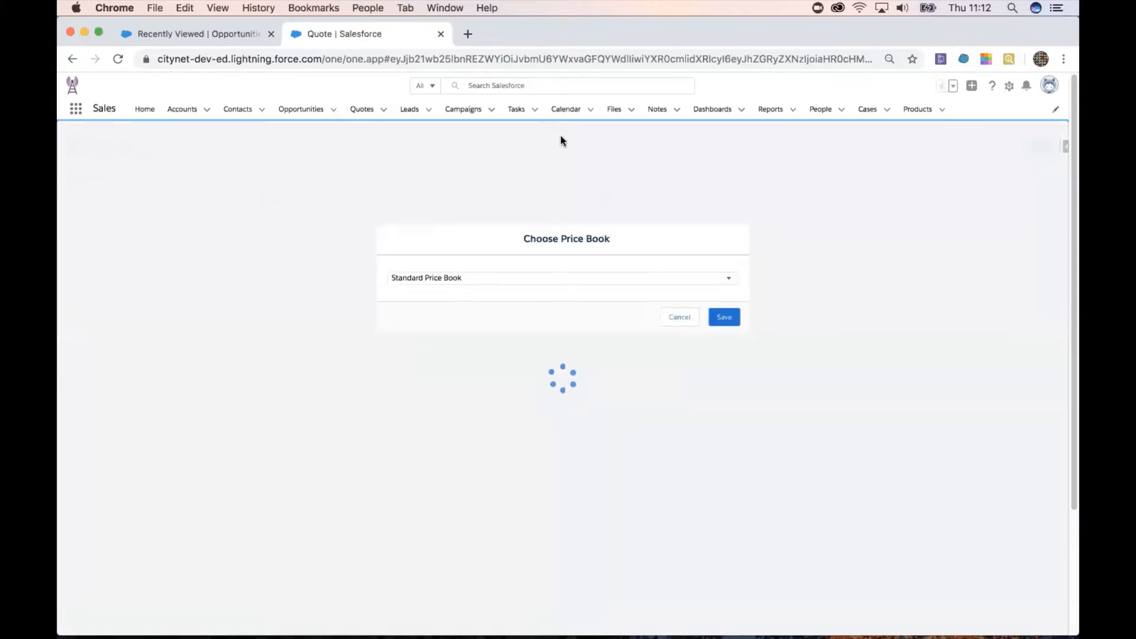
{"action": "left_click", "coordinate": [722, 320]}
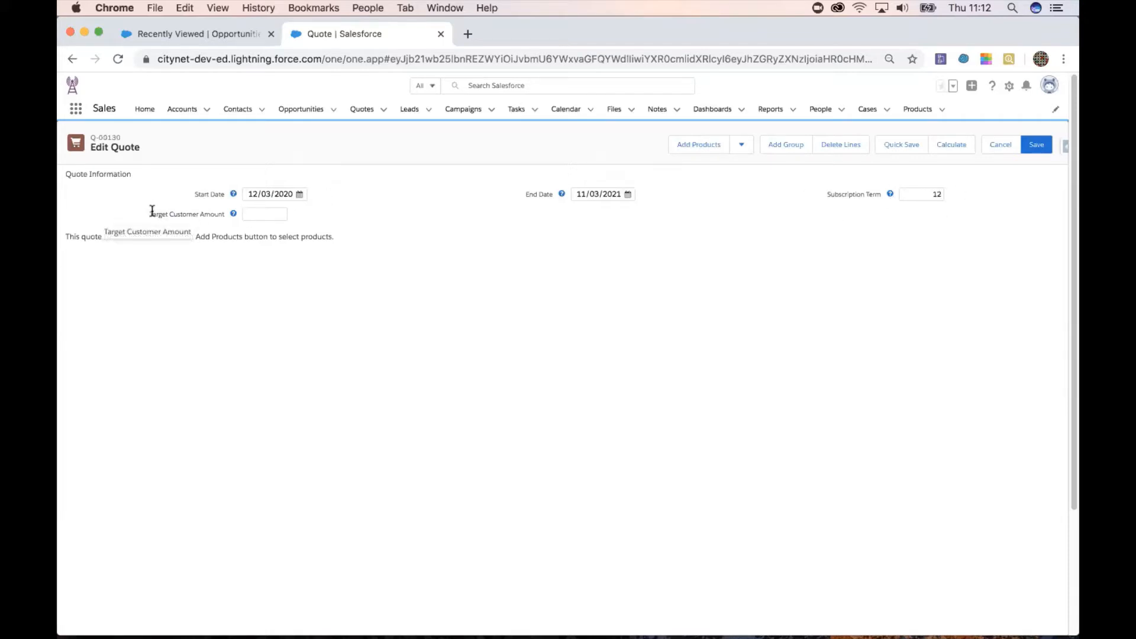
{"action": "left_click_drag", "start_coordinate": [148, 216], "coordinate": [225, 217]}
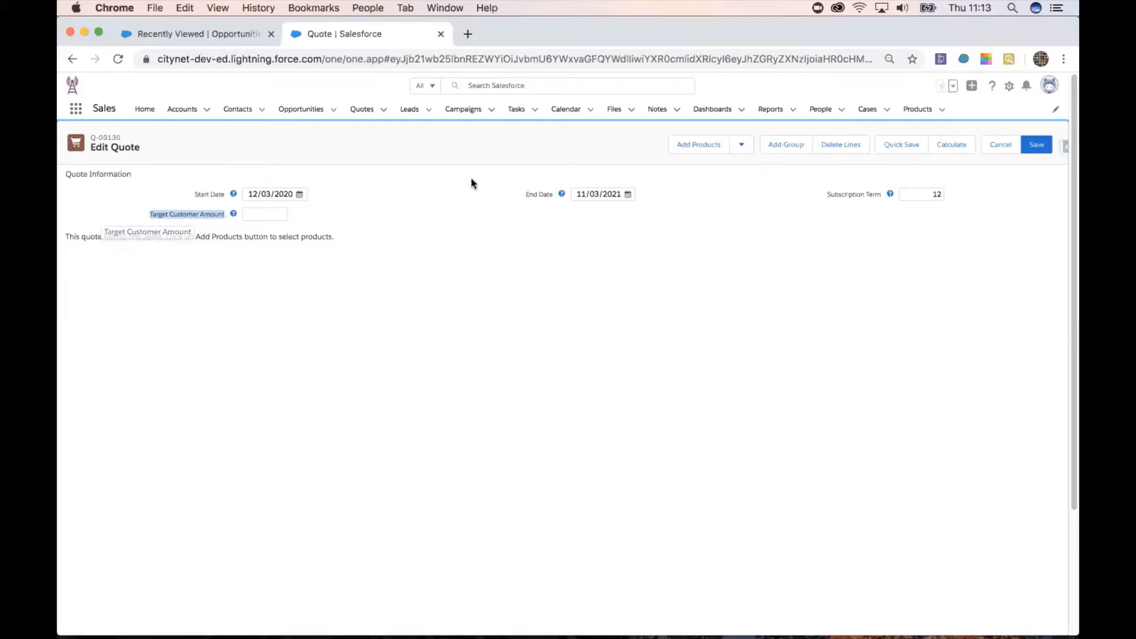
{"action": "left_click", "coordinate": [587, 150]}
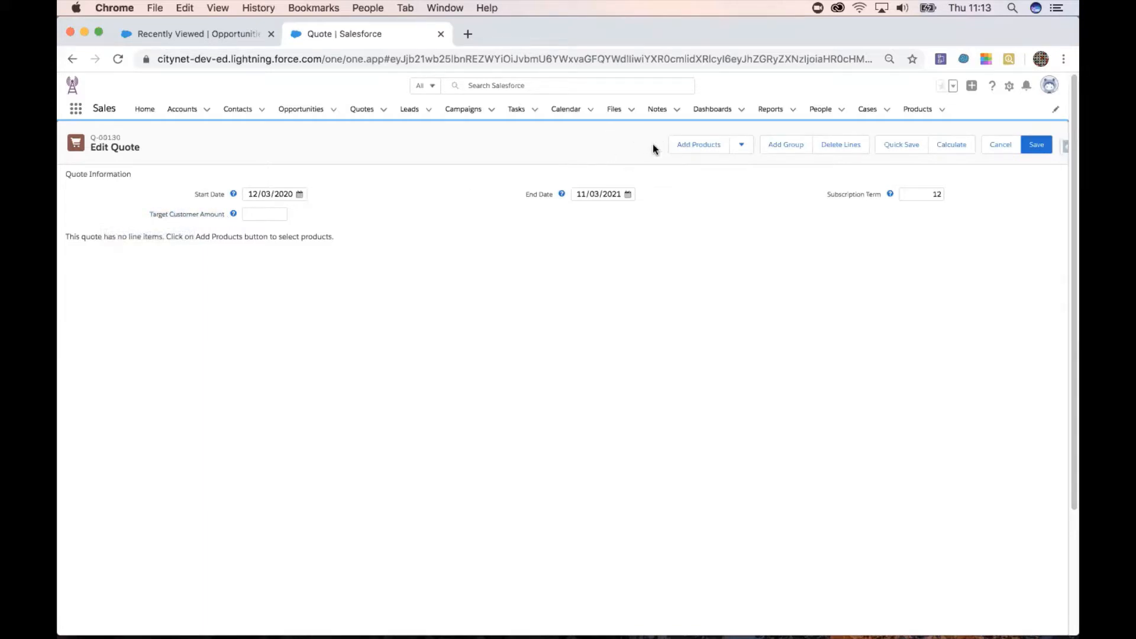
Step: Add the Fibre Broadband product from the Bundle family to the quote and open its configuration
{"action": "left_click", "coordinate": [696, 148]}
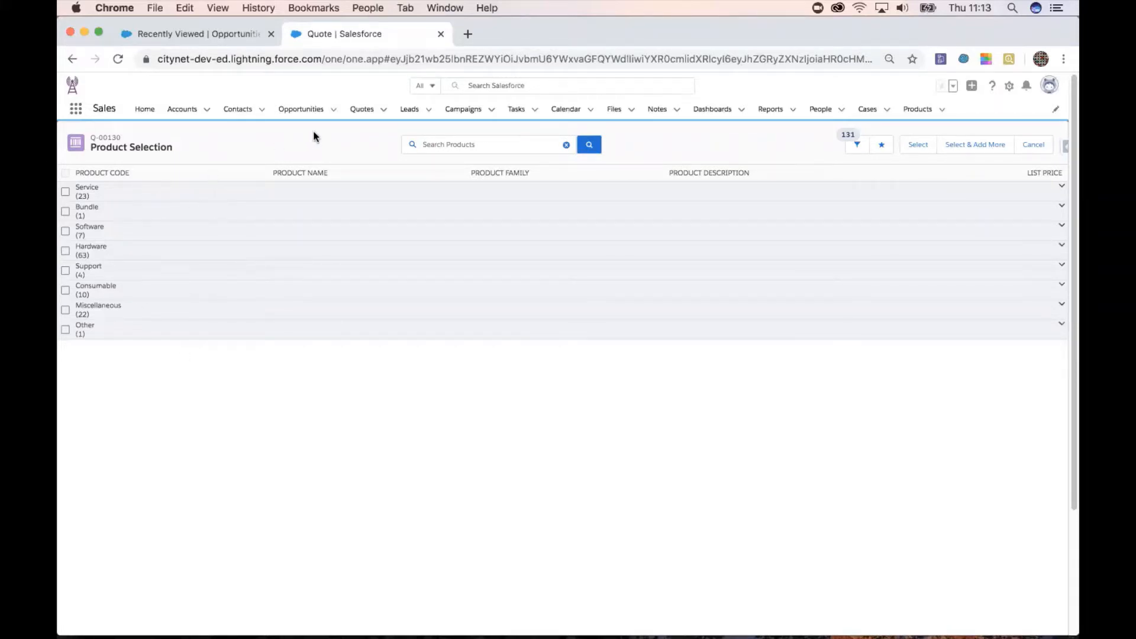
{"action": "left_click", "coordinate": [119, 213]}
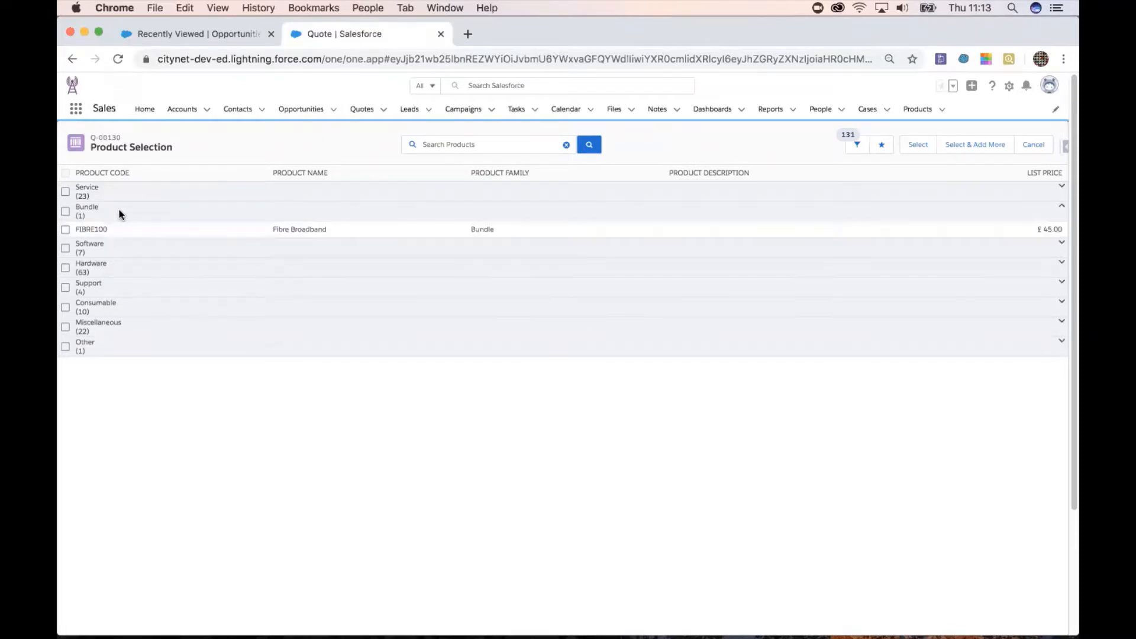
{"action": "left_click", "coordinate": [66, 229]}
{"action": "left_click_drag", "start_coordinate": [272, 229], "coordinate": [335, 230]}
{"action": "left_click", "coordinate": [706, 143]}
{"action": "left_click", "coordinate": [916, 146]}
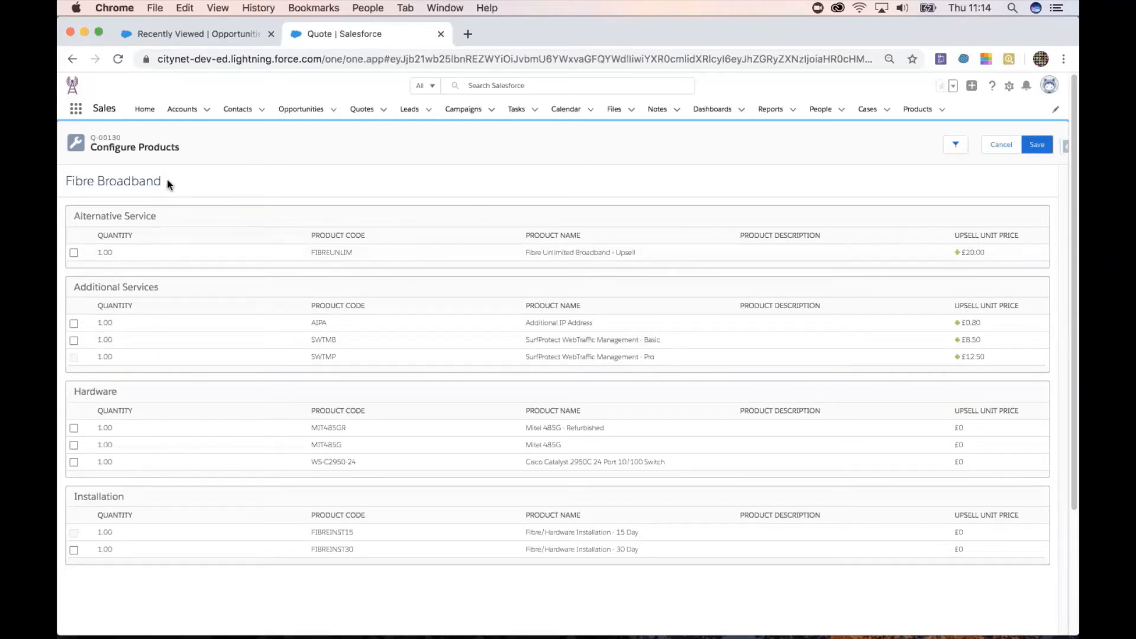
Step: Try the Fibre Unlimited Broadband - Upsell option in the Fibre Broadband bundle and clear it again
{"action": "left_click_drag", "start_coordinate": [167, 181], "coordinate": [65, 179]}
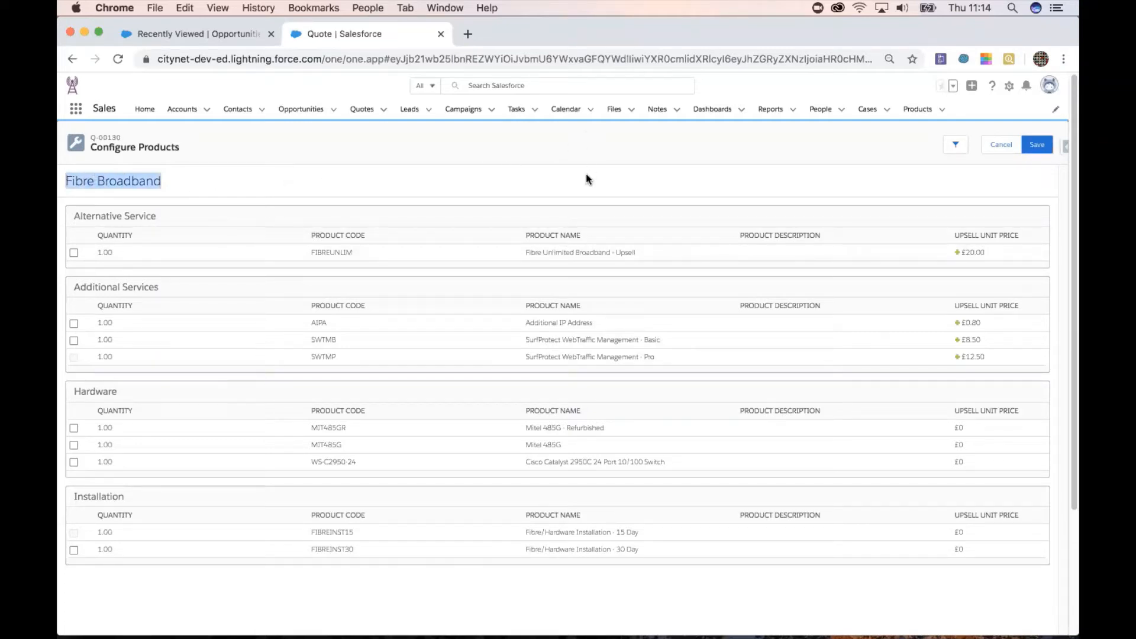
{"action": "left_click", "coordinate": [727, 173]}
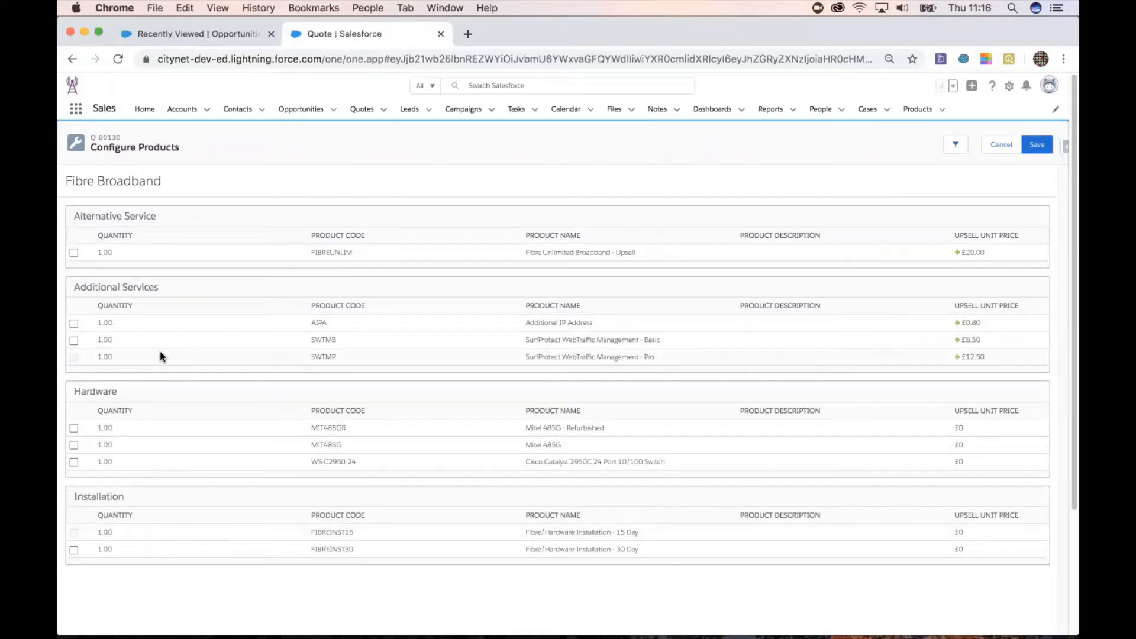
{"action": "mouse_move", "coordinate": [75, 258]}
{"action": "left_click", "coordinate": [74, 253]}
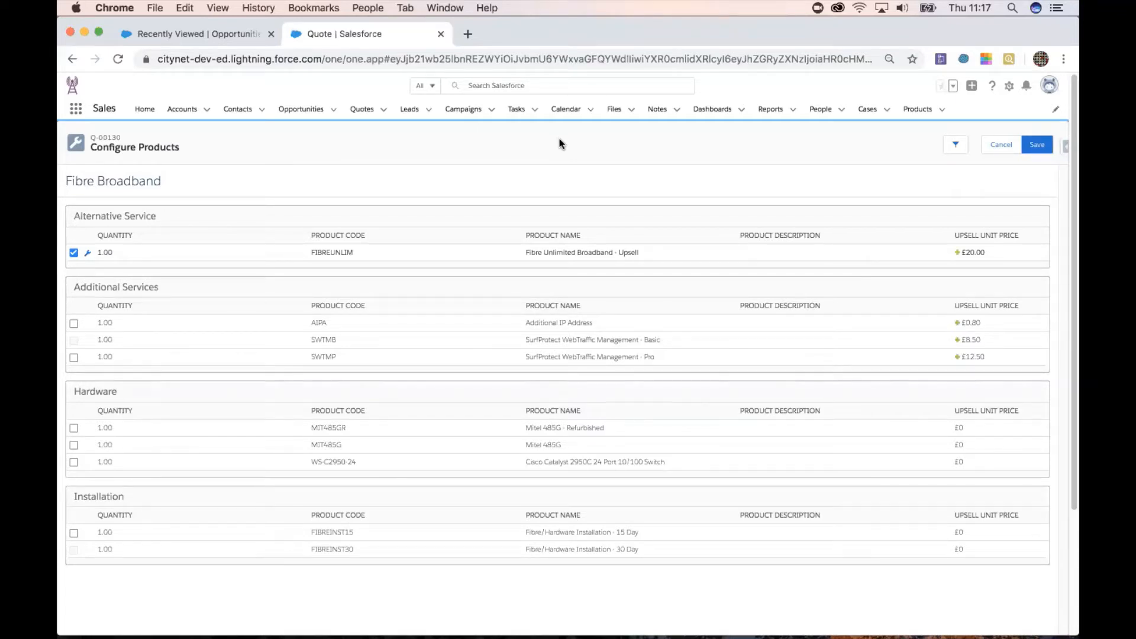
{"action": "left_click", "coordinate": [74, 254]}
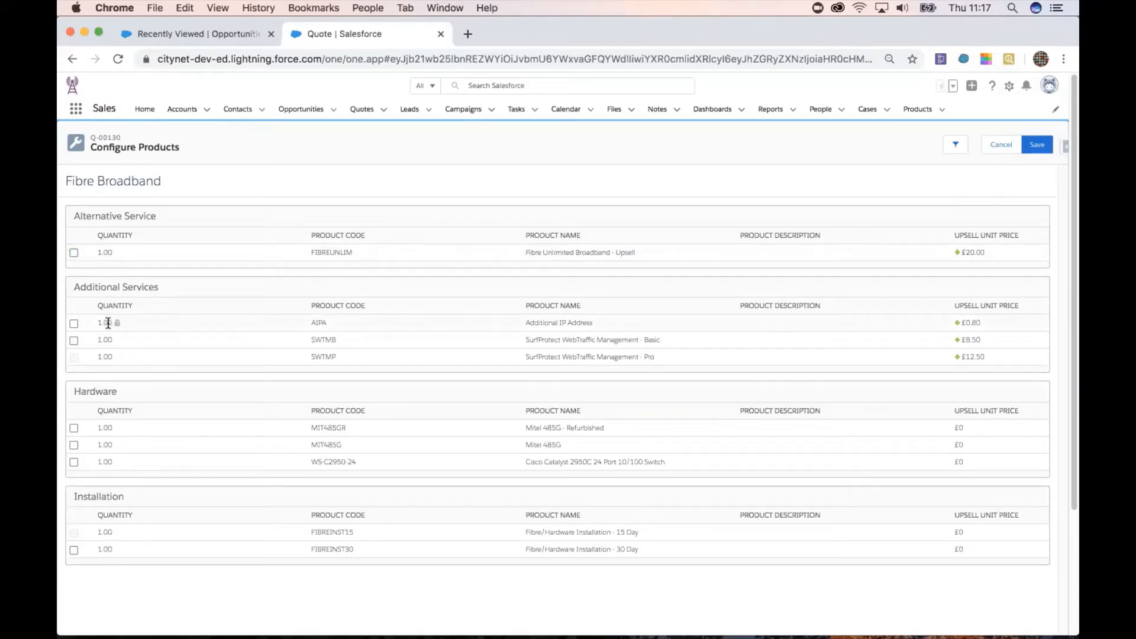
Step: Include Additional IP Address, SurfProtect WebTraffic Management - Basic, Mitel 485G and Fibre/Hardware Installation - 30 Day in the bundle
{"action": "left_click", "coordinate": [74, 324]}
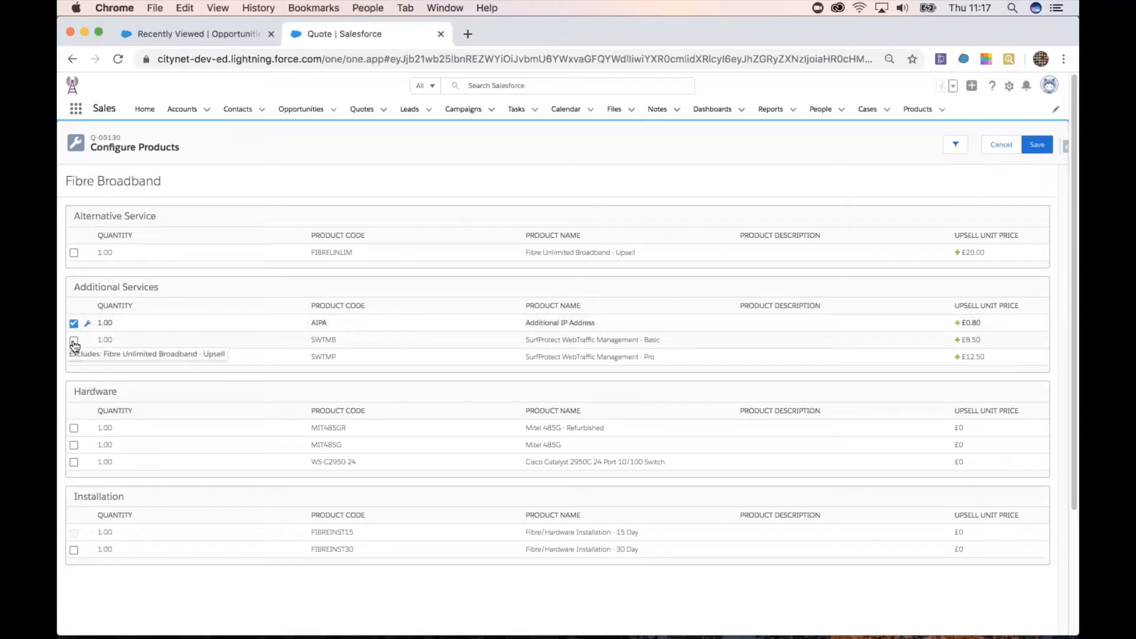
{"action": "left_click", "coordinate": [74, 342]}
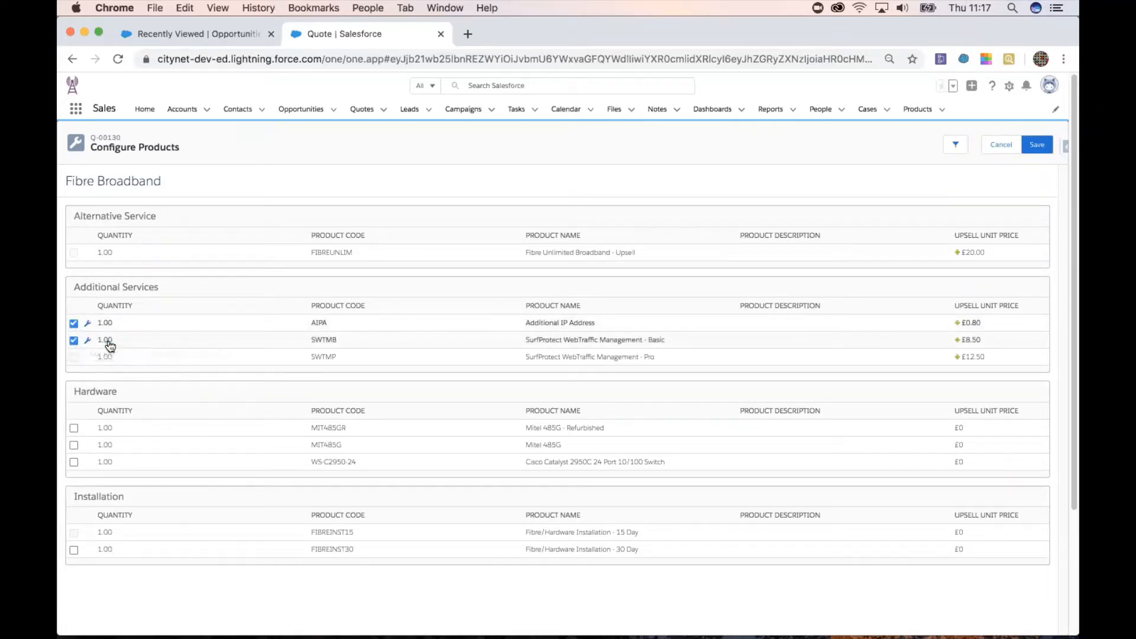
{"action": "left_click", "coordinate": [74, 445]}
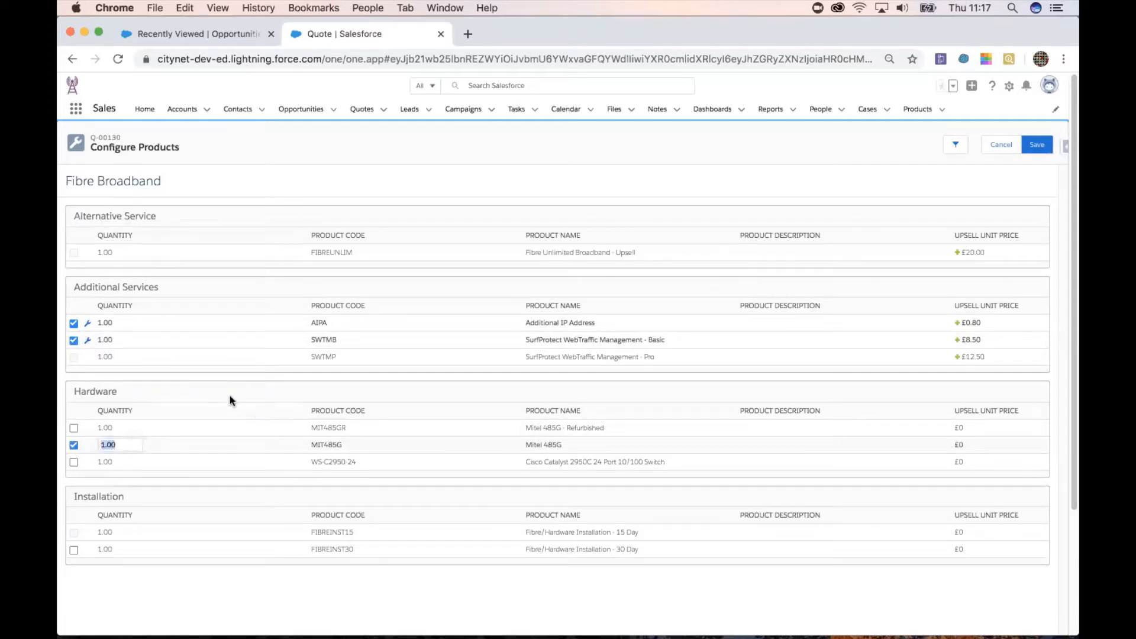
{"action": "left_click", "coordinate": [74, 550]}
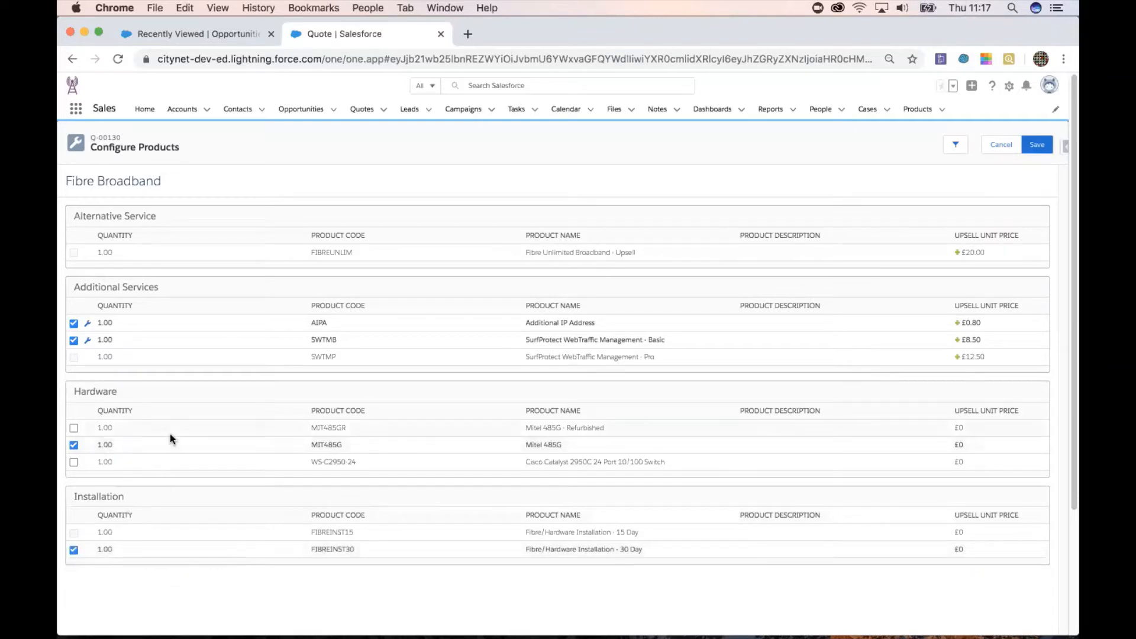
Step: Set the Mitel 485G quantity to 20 and save the Fibre Broadband configuration to the quote
{"action": "left_click", "coordinate": [107, 449]}
{"action": "type", "text": "20"}
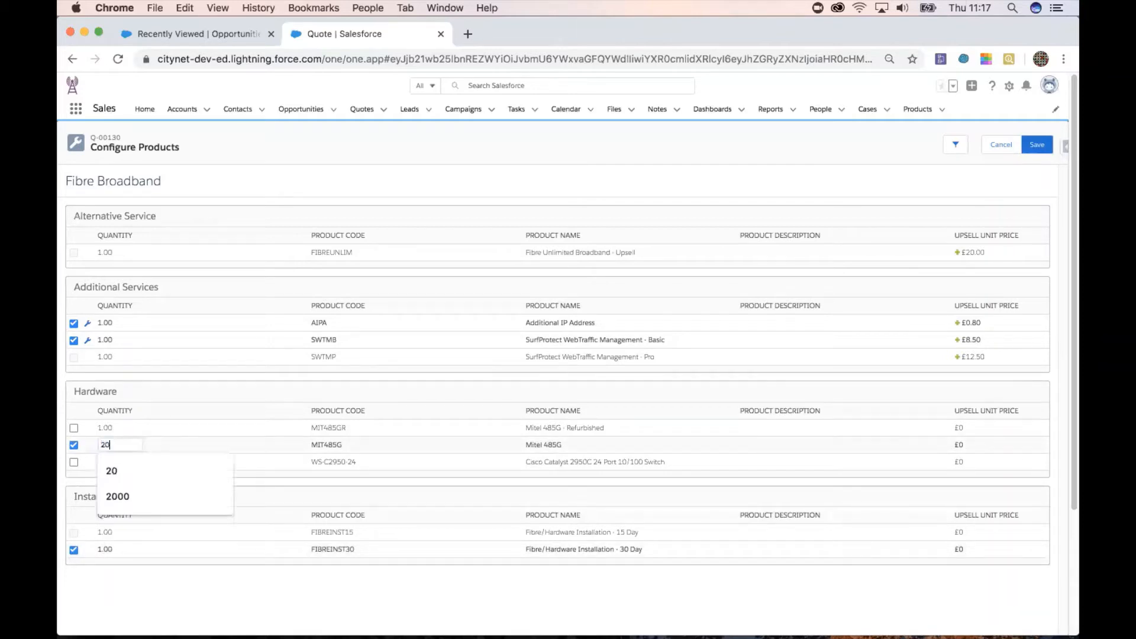
{"action": "left_click", "coordinate": [227, 388]}
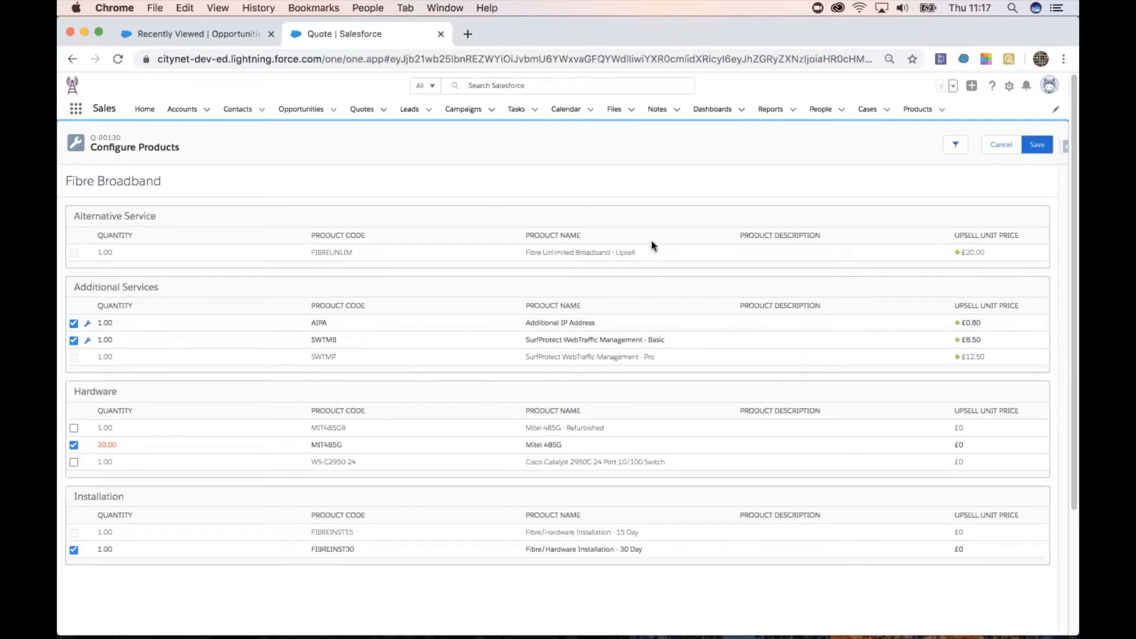
{"action": "left_click", "coordinate": [1037, 146]}
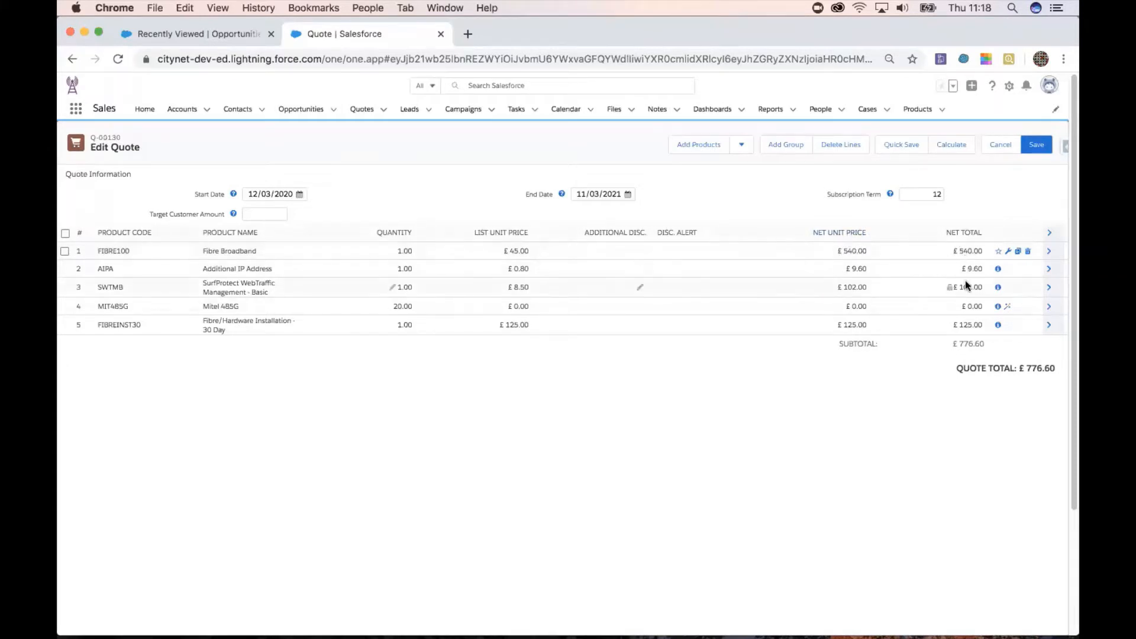
Step: Expand the Fibre/Hardware Installation - 30 Day line's details and set its quantity to 3
{"action": "left_click", "coordinate": [1051, 252]}
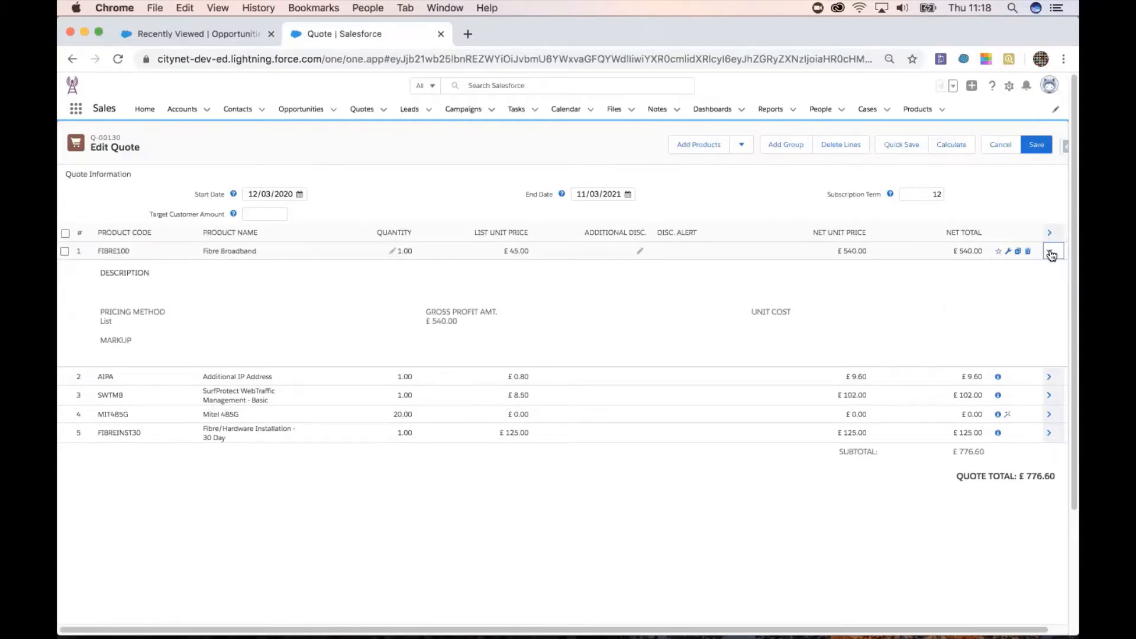
{"action": "left_click", "coordinate": [1051, 253]}
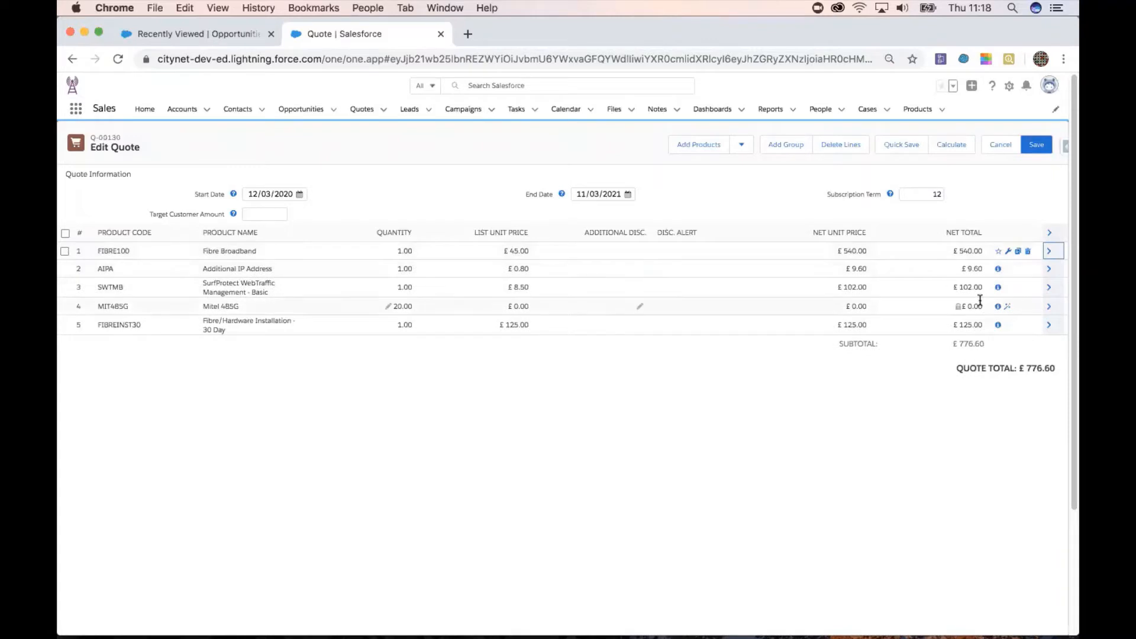
{"action": "left_click", "coordinate": [1051, 329]}
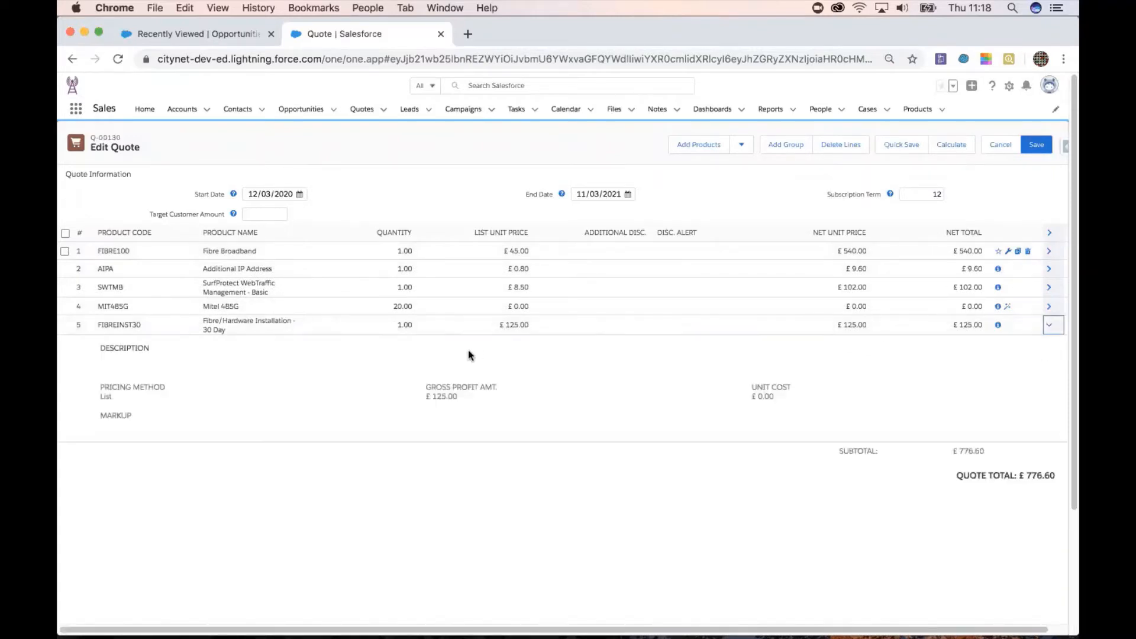
{"action": "left_click", "coordinate": [402, 324]}
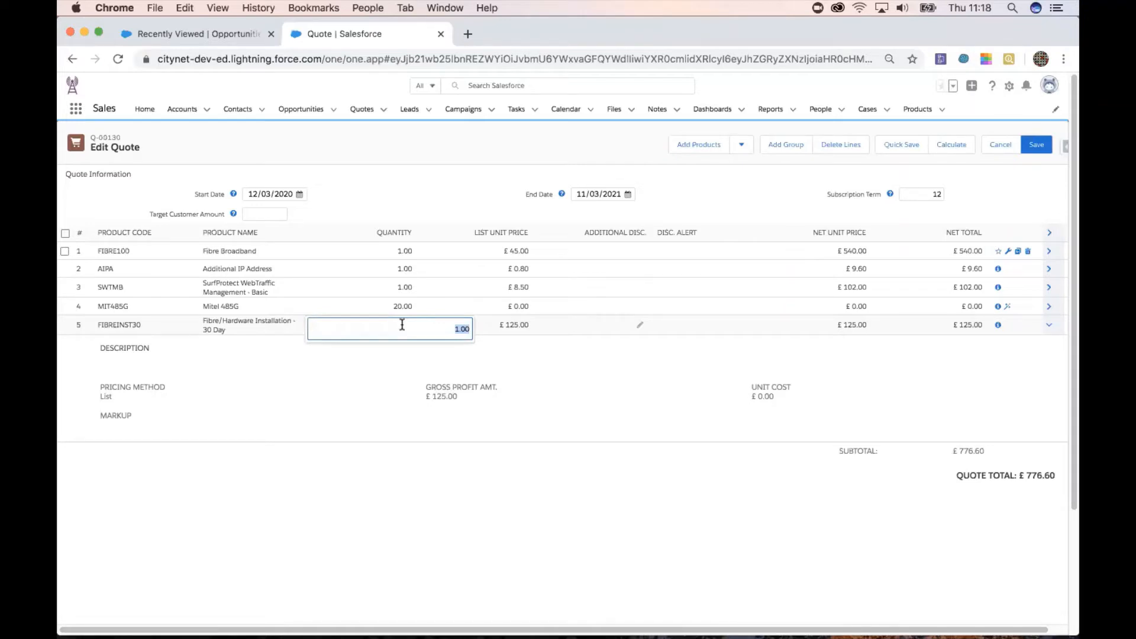
{"action": "type", "text": "3"}
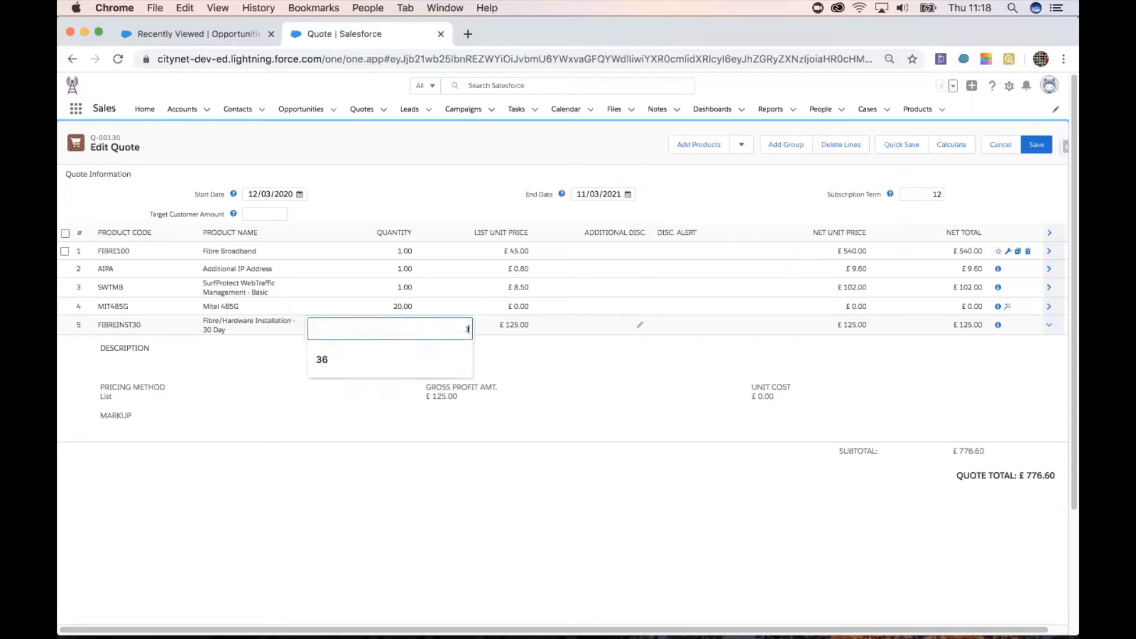
{"action": "left_click", "coordinate": [556, 141]}
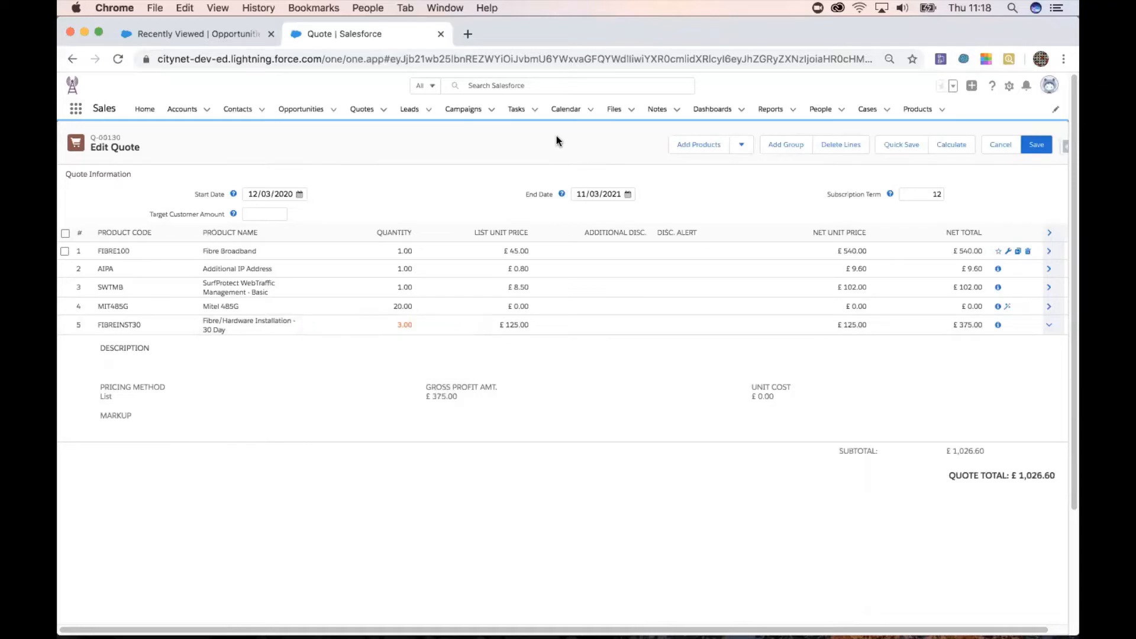
Step: Give the 30-day installation line the description "Installation for:" with London, Milton Keynes and Cambridge on separate lines, and collapse its details
{"action": "left_click", "coordinate": [147, 368]}
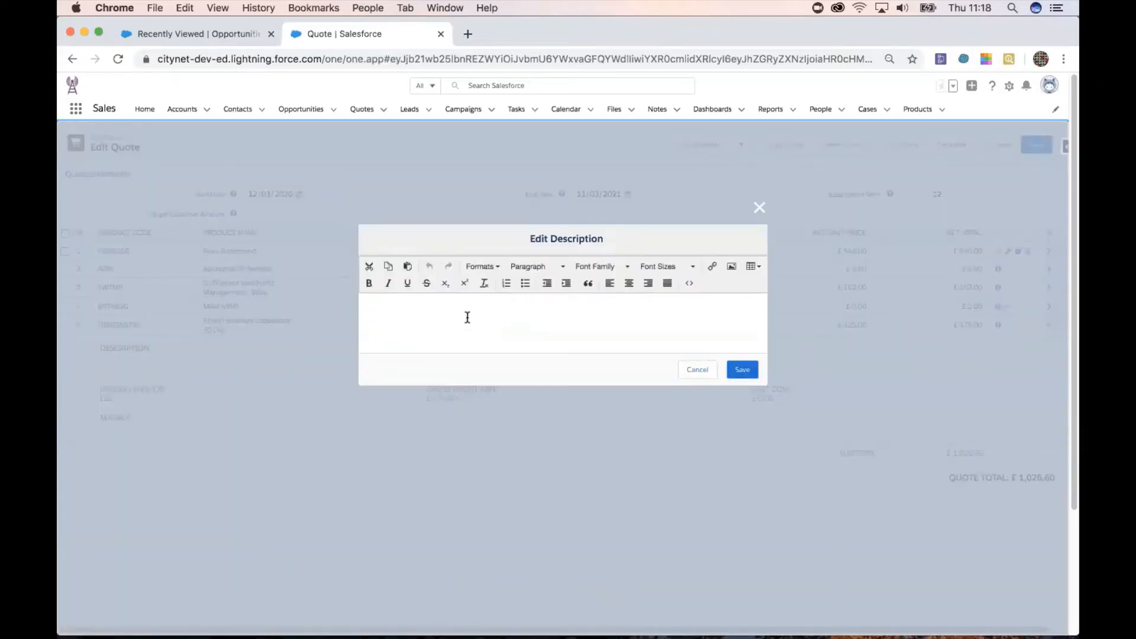
{"action": "type", "text": "Installation for: London Miulton"}
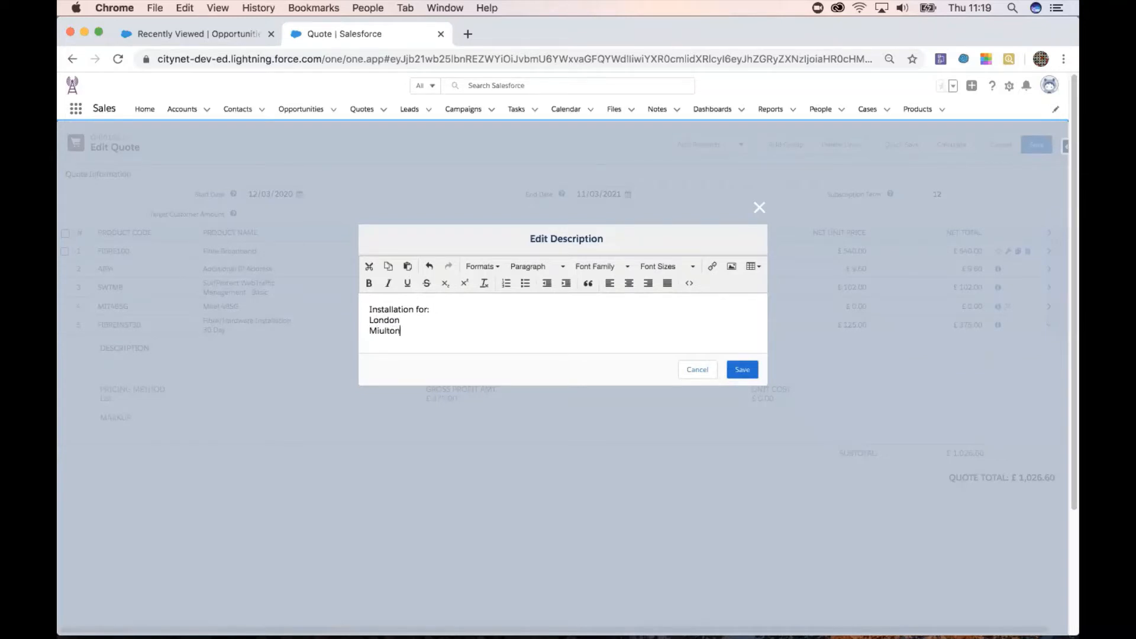
{"action": "type", "text": "ton Keynes"}
{"action": "key", "text": "Return"}
{"action": "type", "text": "Cambriudge"}
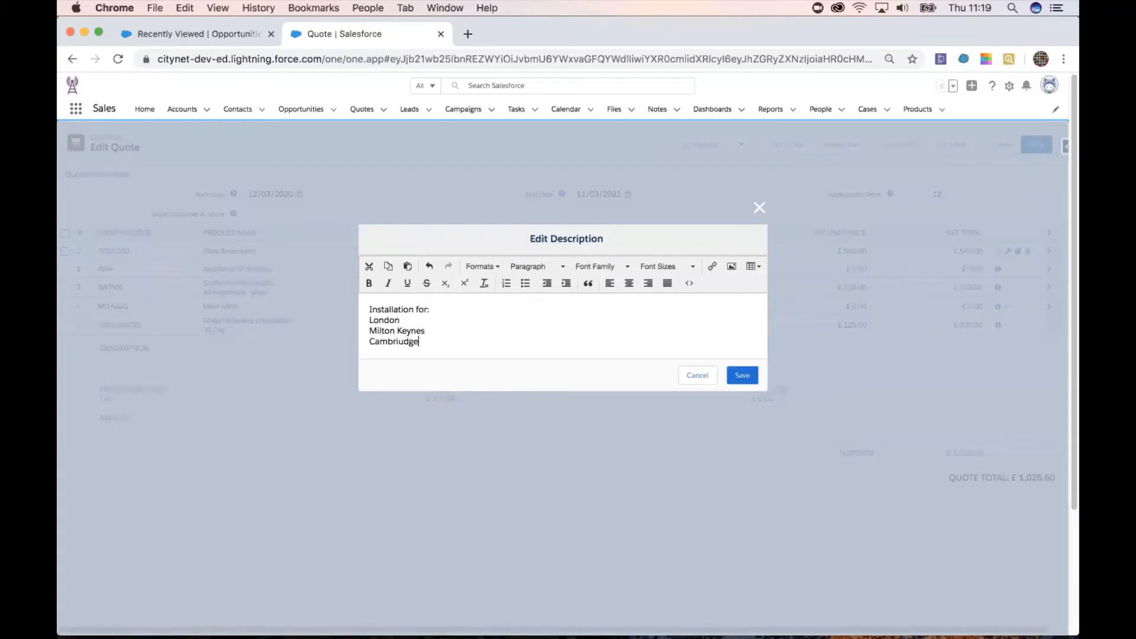
{"action": "key", "text": "BackSpace"}
{"action": "key", "text": "BackSpace"}
{"action": "key", "text": "BackSpace"}
{"action": "key", "text": "BackSpace"}
{"action": "type", "text": "dge"}
{"action": "left_click", "coordinate": [740, 376]}
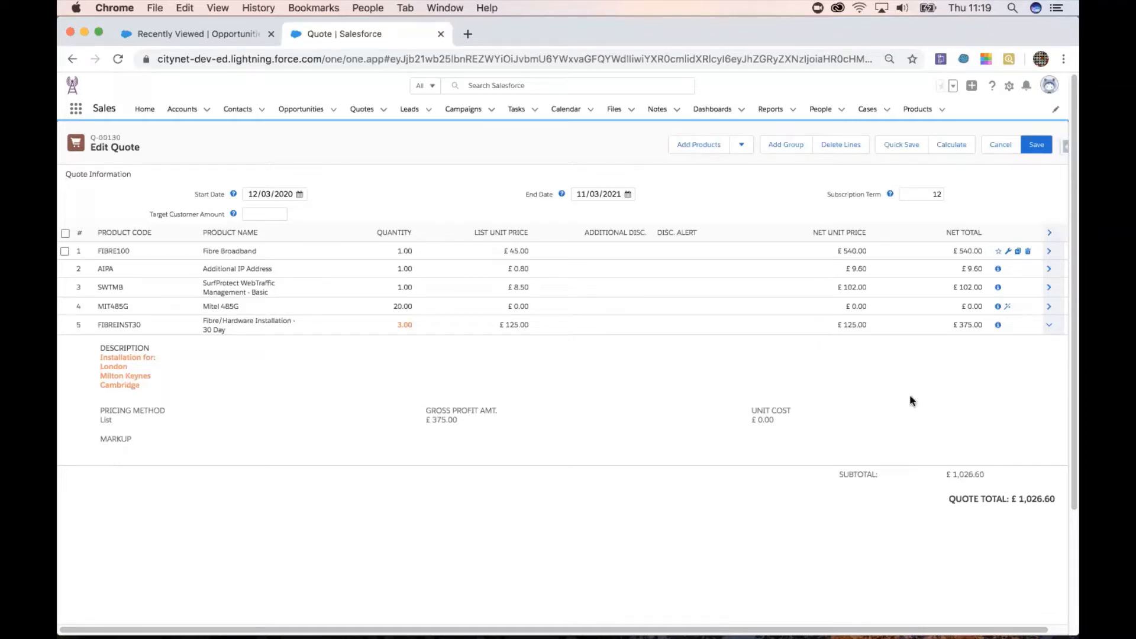
{"action": "left_click", "coordinate": [1049, 325]}
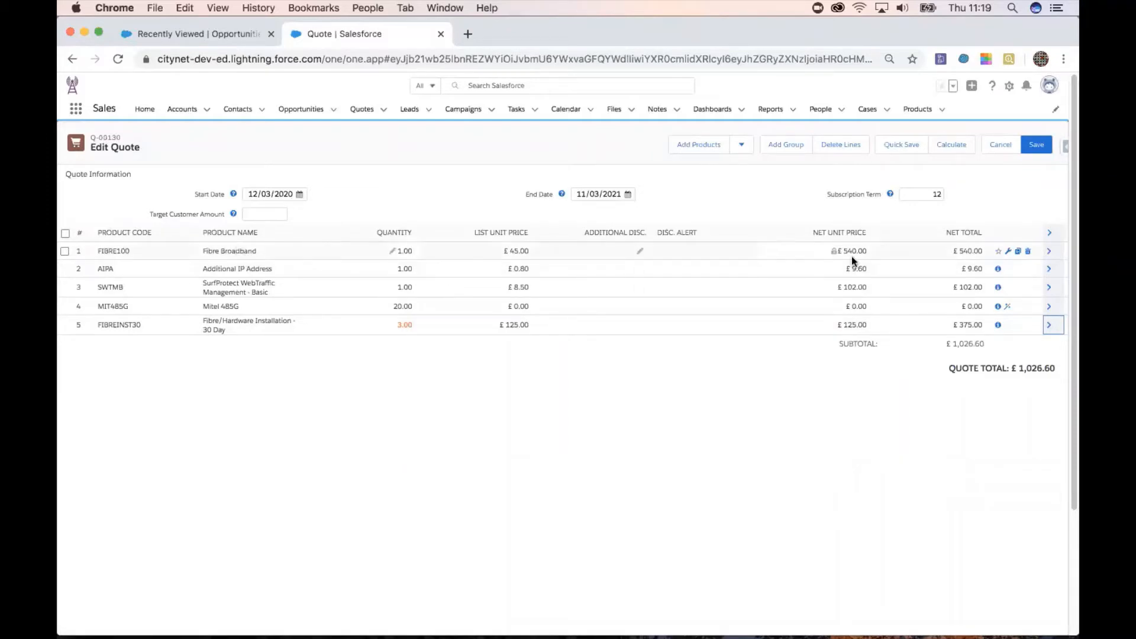
Step: Expand the Fibre Broadband line's details to examine its pricing fields, and collapse them again
{"action": "left_click", "coordinate": [1049, 250]}
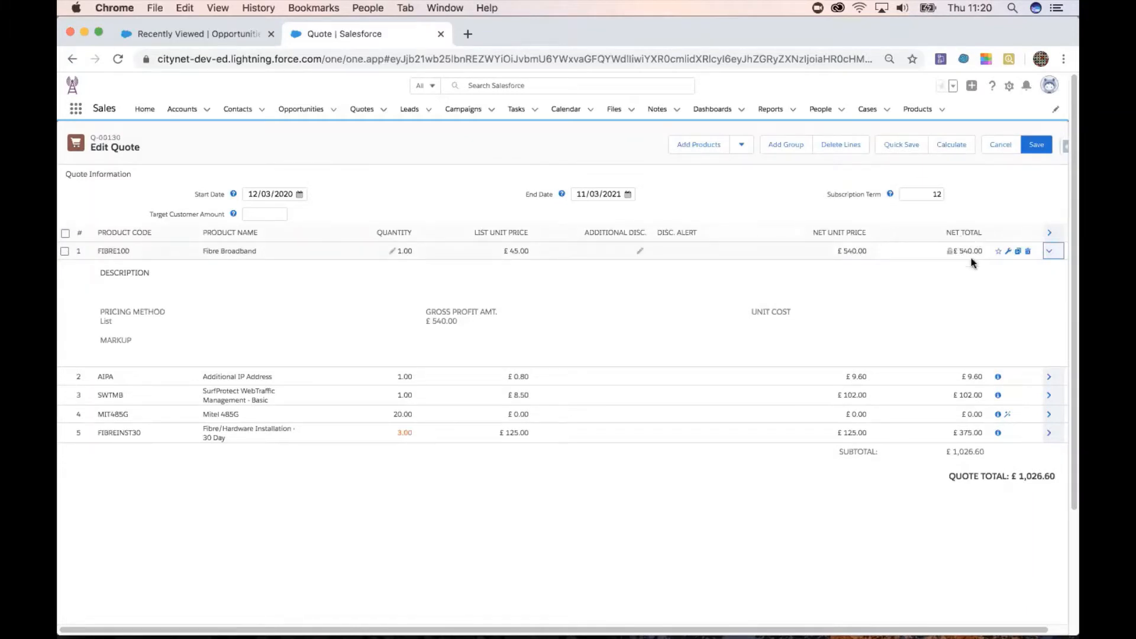
{"action": "left_click", "coordinate": [1050, 251]}
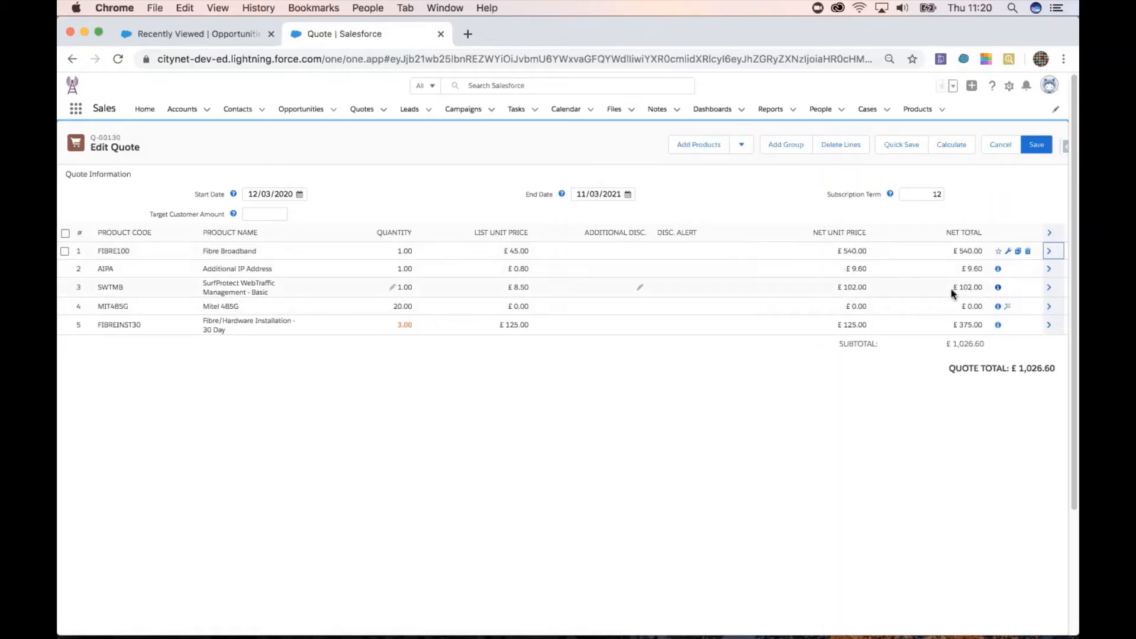
Step: Set the Mitel 485G line's unit cost to £50 and its markup to 15%, review its details and collapse them
{"action": "left_click", "coordinate": [1050, 308]}
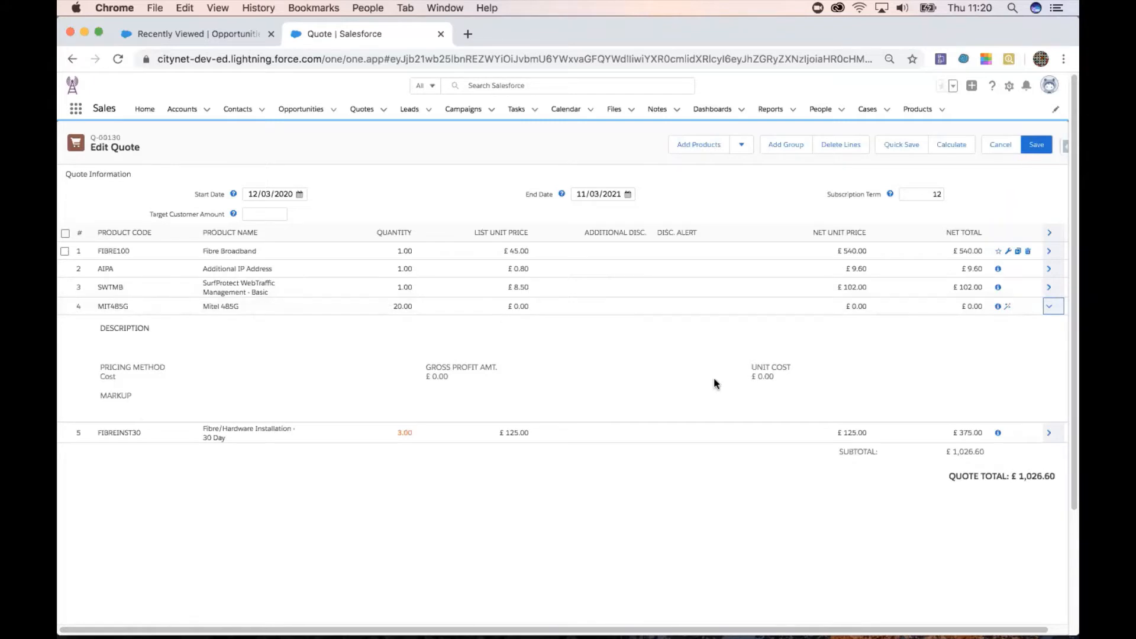
{"action": "left_click", "coordinate": [767, 380]}
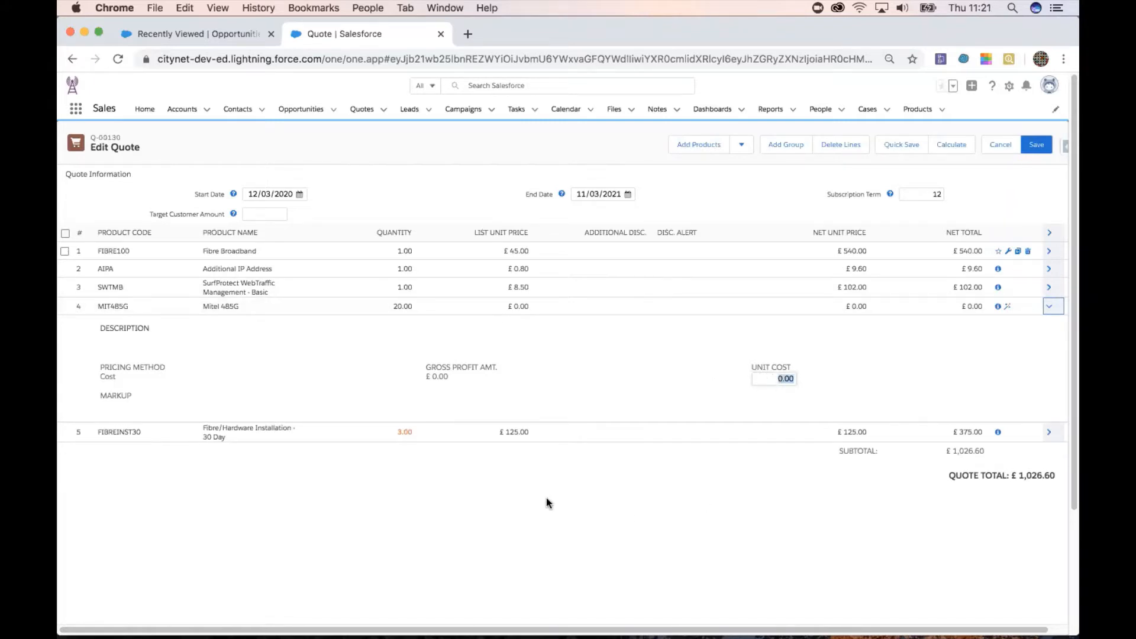
{"action": "type", "text": "50"}
{"action": "left_click", "coordinate": [572, 486]}
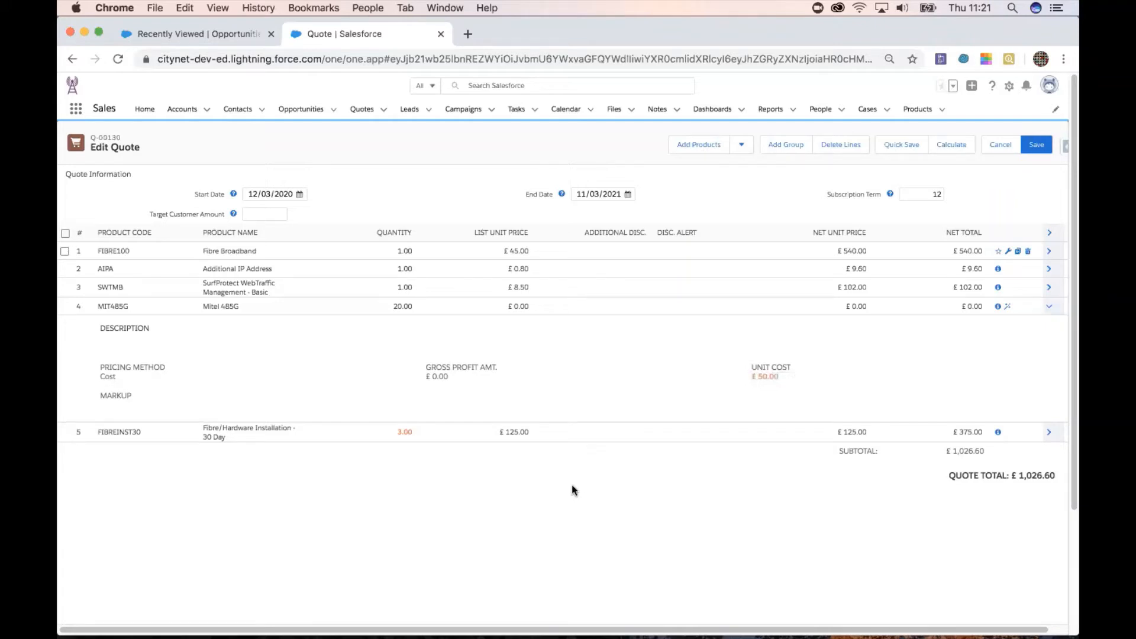
{"action": "left_click", "coordinate": [118, 412]}
{"action": "type", "text": "15"}
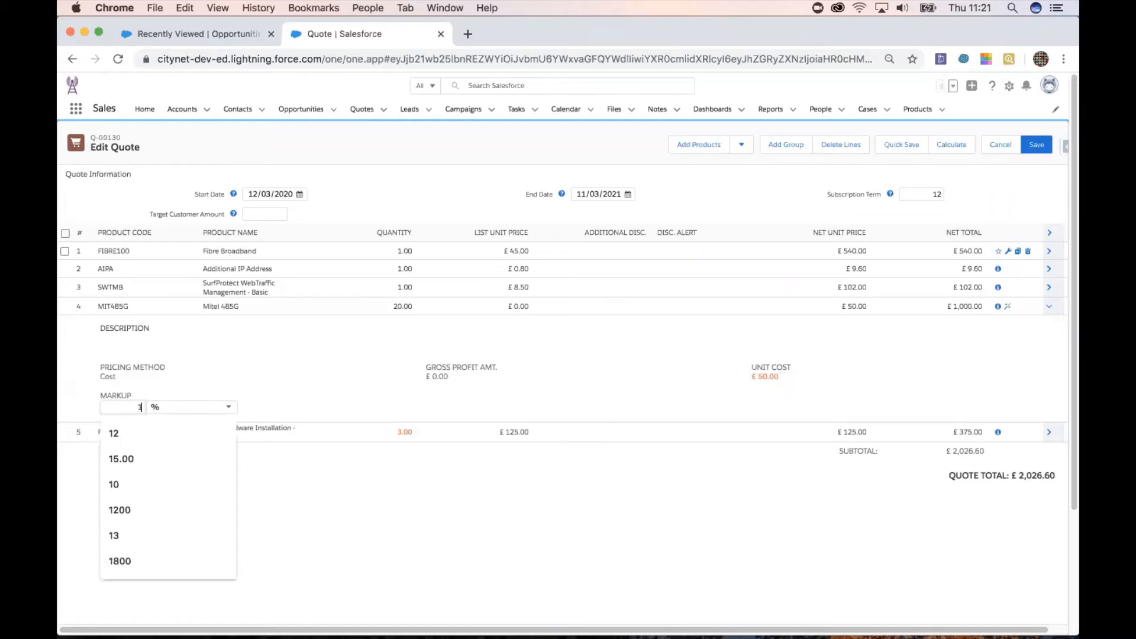
{"action": "left_click", "coordinate": [563, 486]}
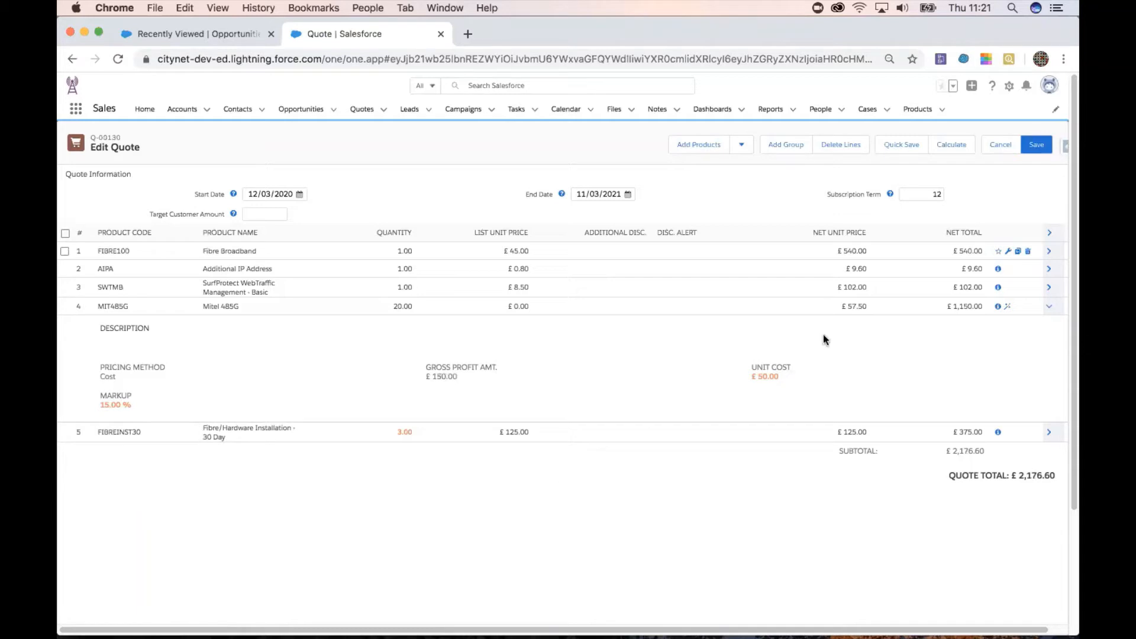
{"action": "left_click", "coordinate": [1049, 306]}
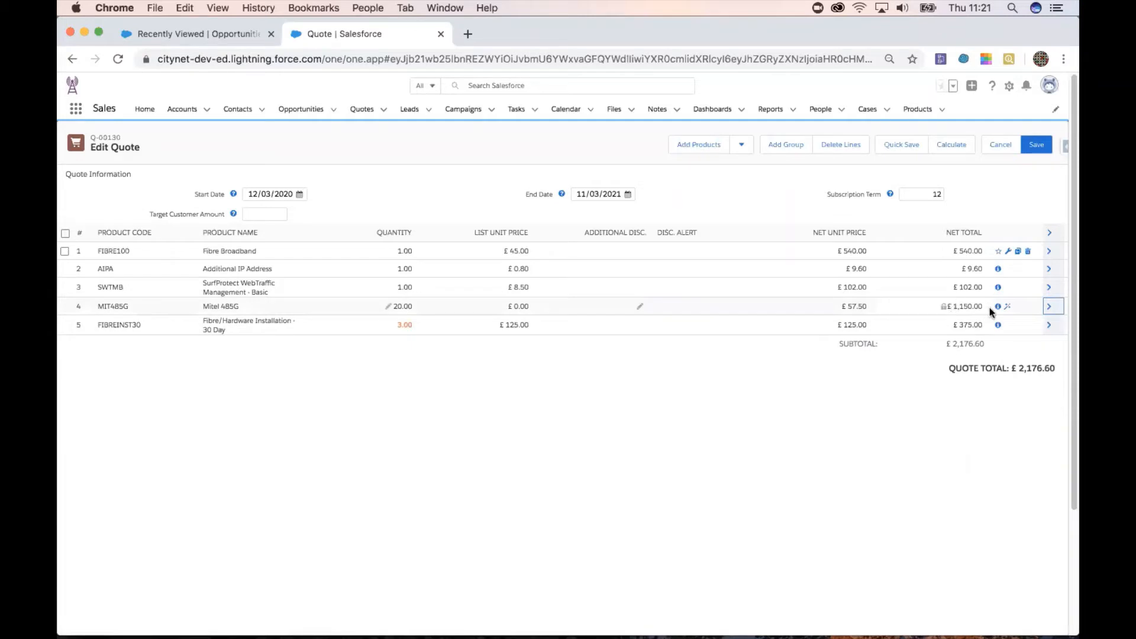
{"action": "left_click", "coordinate": [1051, 307]}
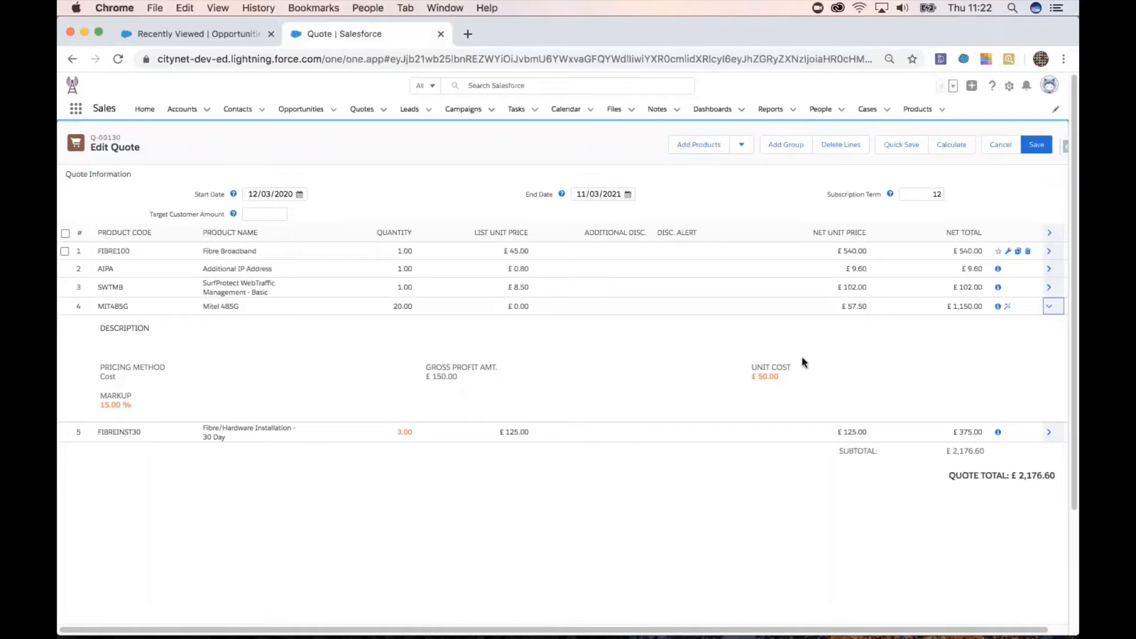
{"action": "left_click", "coordinate": [1048, 308]}
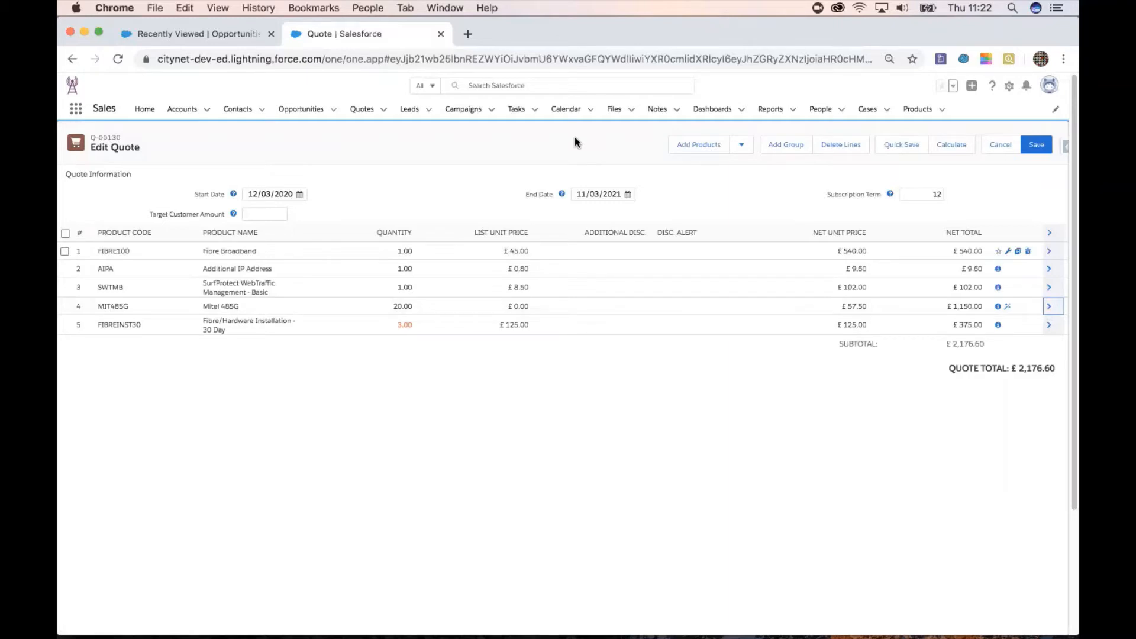
Step: Add a group for the quote lines and name it "Broadband inc. Hardware"
{"action": "left_click", "coordinate": [786, 145]}
{"action": "left_click", "coordinate": [121, 256]}
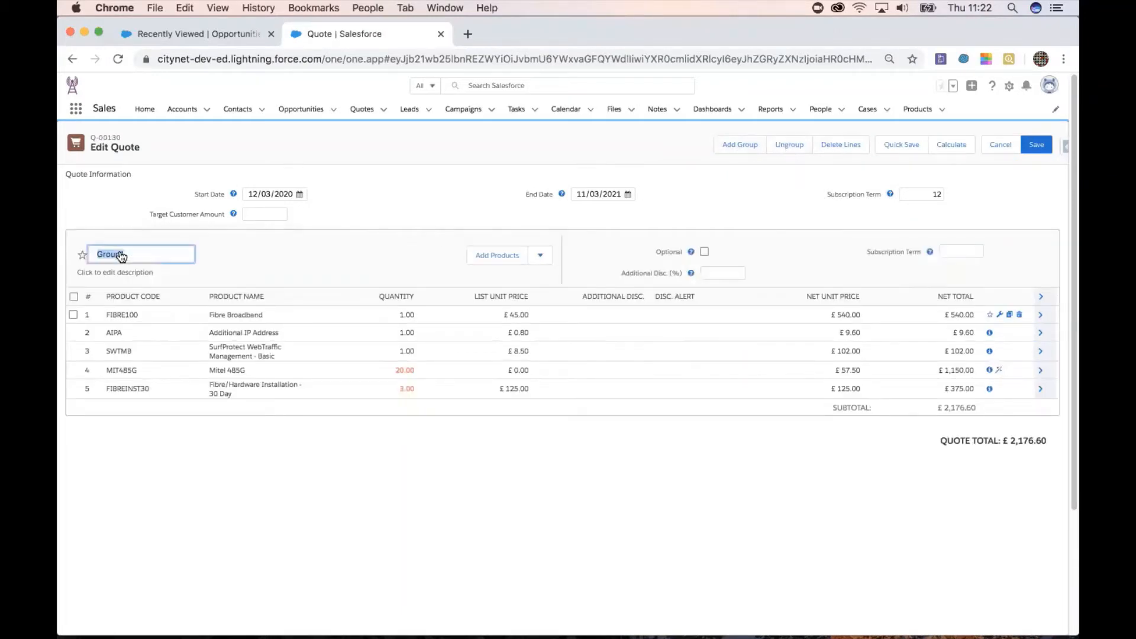
{"action": "type", "text": "Broadband inc. Hardware"}
{"action": "left_click", "coordinate": [344, 257]}
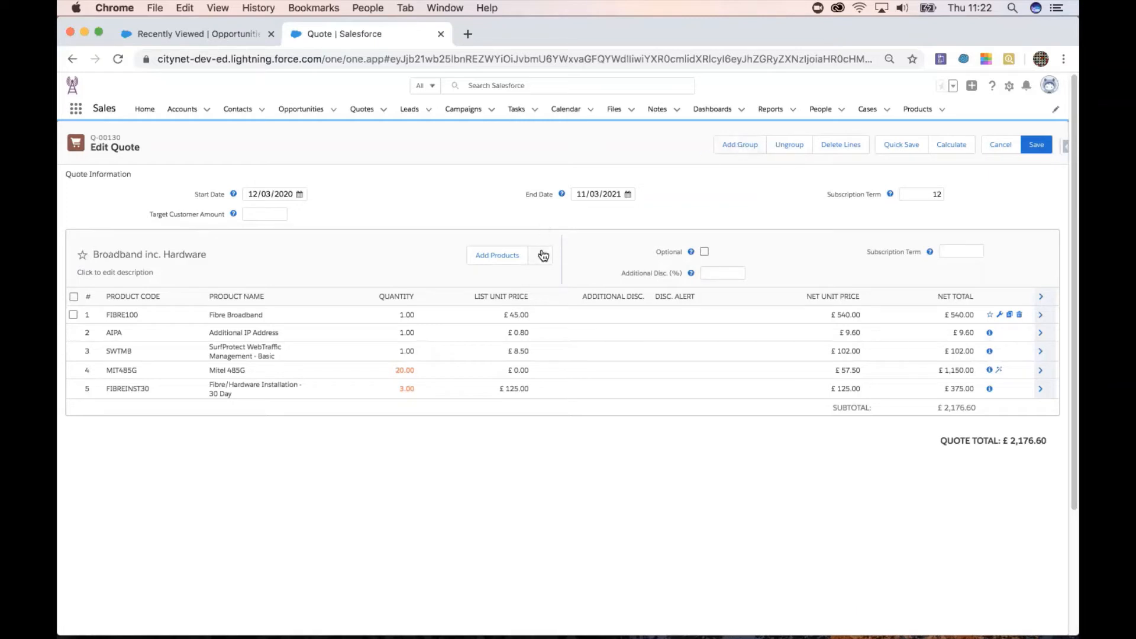
Step: Clone the "Broadband inc. Hardware" group and rename the copy "Broadband Only"
{"action": "left_click", "coordinate": [540, 255]}
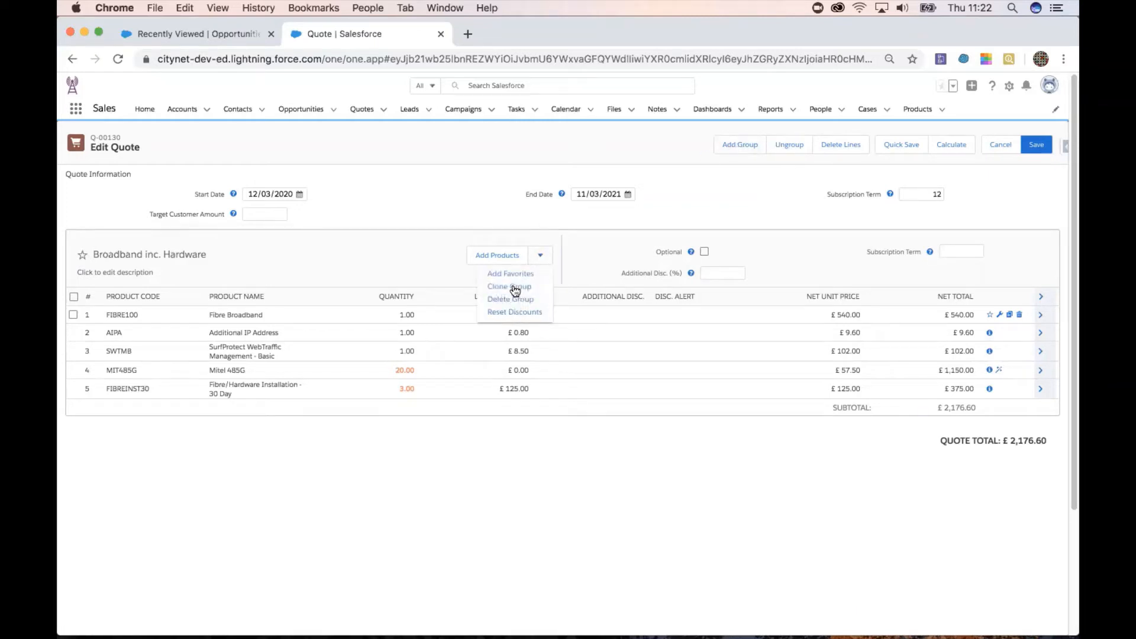
{"action": "left_click", "coordinate": [514, 289]}
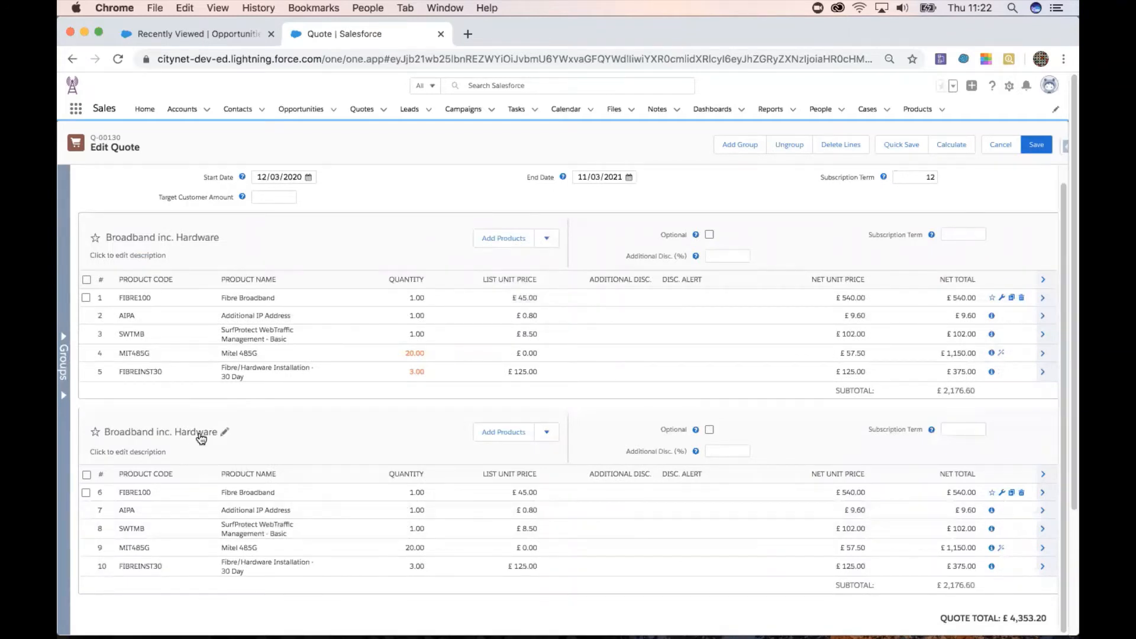
{"action": "left_click", "coordinate": [200, 435]}
{"action": "left_click", "coordinate": [200, 432]}
{"action": "key", "text": "BackSpace"}
{"action": "key", "text": "BackSpace"}
{"action": "key", "text": "BackSpace"}
{"action": "key", "text": "BackSpace"}
{"action": "key", "text": "BackSpace"}
{"action": "key", "text": "BackSpace"}
{"action": "key", "text": "BackSpace"}
{"action": "key", "text": "BackSpace"}
{"action": "key", "text": "BackSpace"}
{"action": "key", "text": "BackSpace"}
{"action": "key", "text": "BackSpace"}
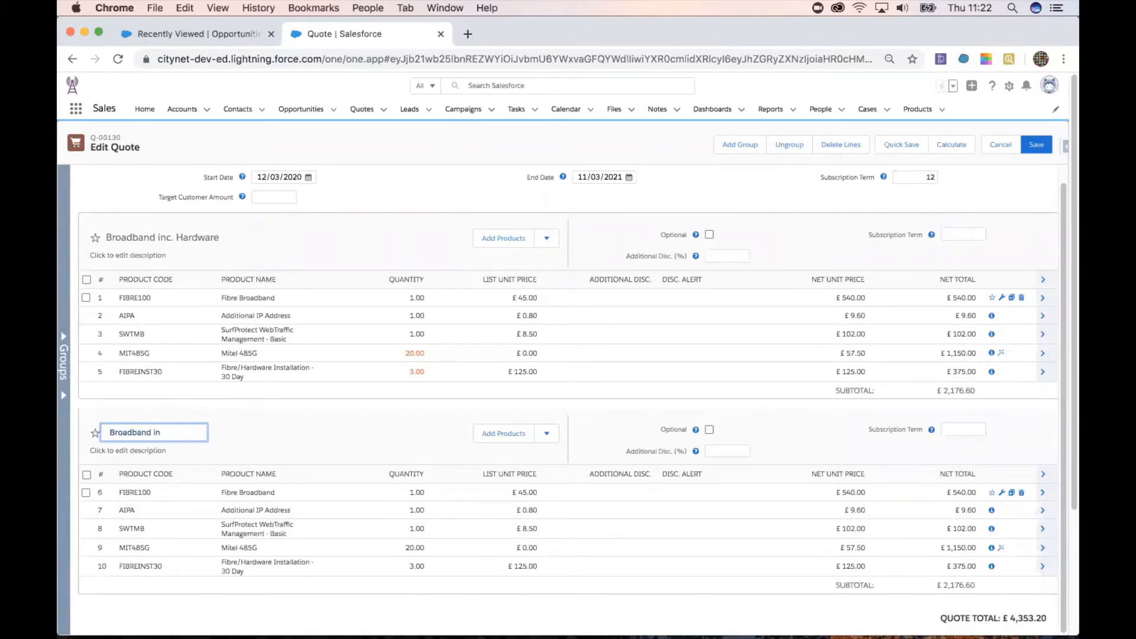
{"action": "key", "text": "BackSpace"}
{"action": "key", "text": "BackSpace"}
{"action": "type", "text": "Only"}
{"action": "left_click", "coordinate": [370, 434]}
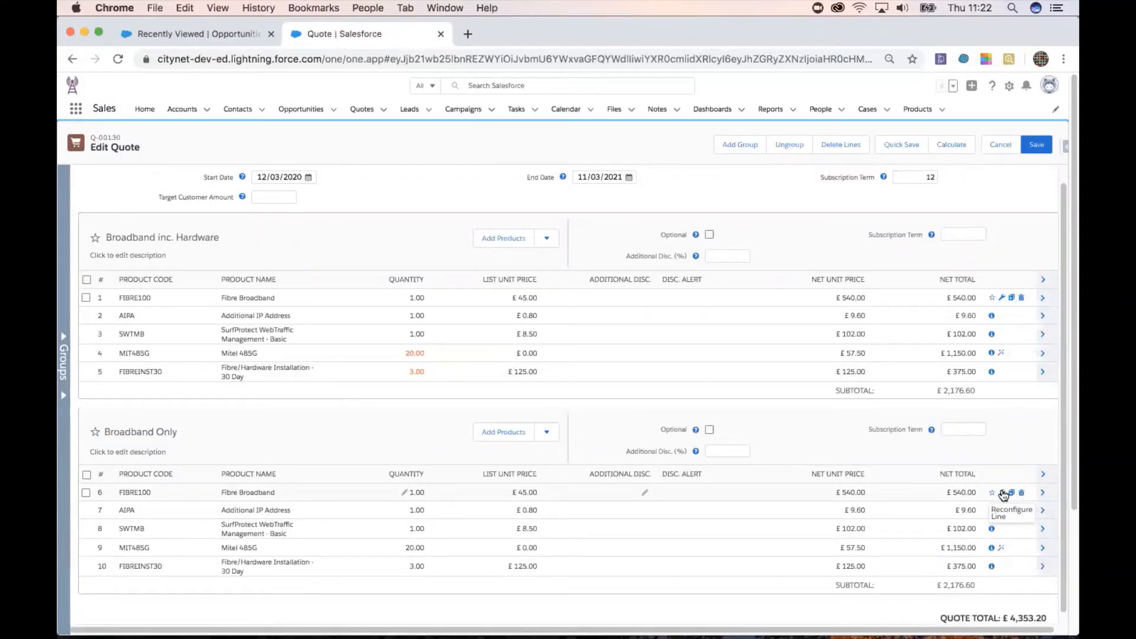
Step: Reconfigure the Fibre Broadband bundle in the "Broadband Only" group to exclude the Mitel 485G, and save the configuration
{"action": "left_click", "coordinate": [1003, 494]}
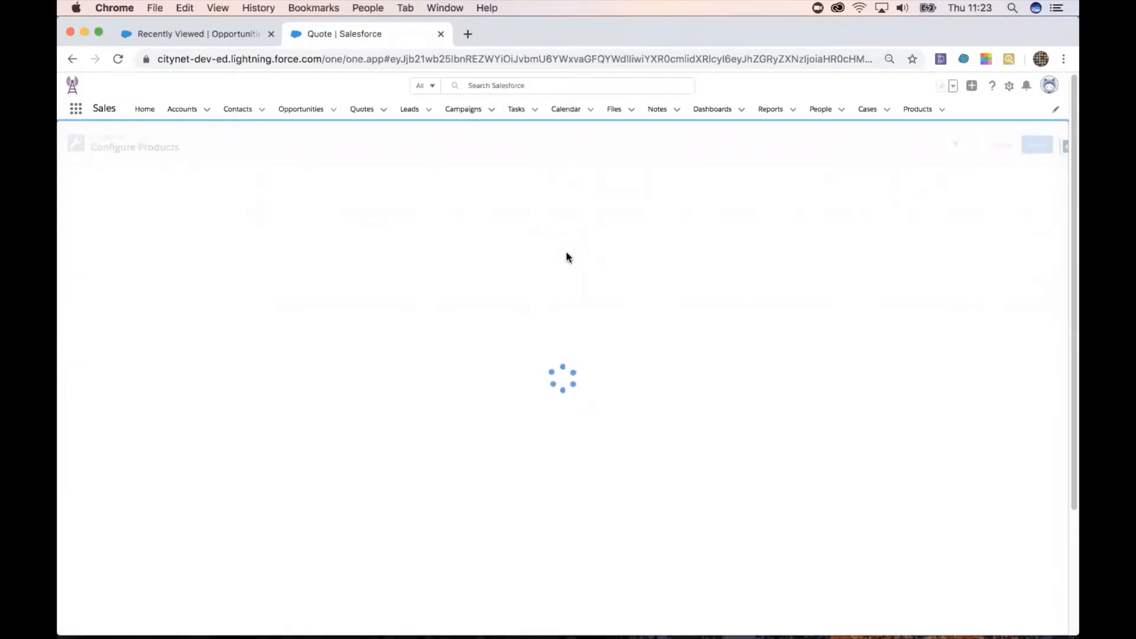
{"action": "left_click", "coordinate": [74, 444]}
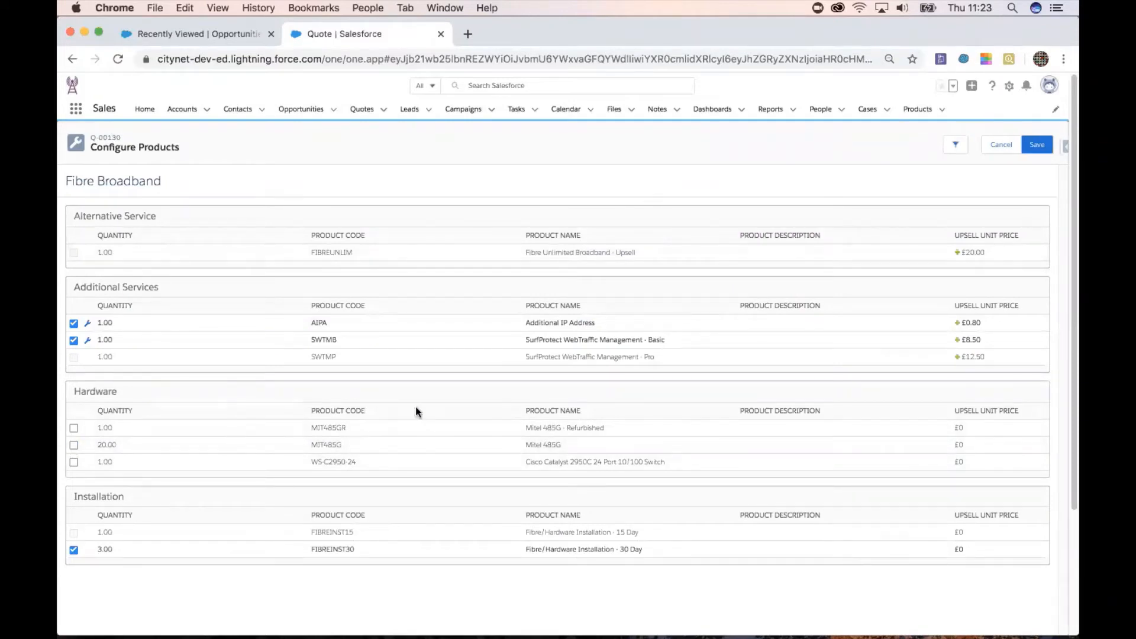
{"action": "left_click", "coordinate": [1033, 145]}
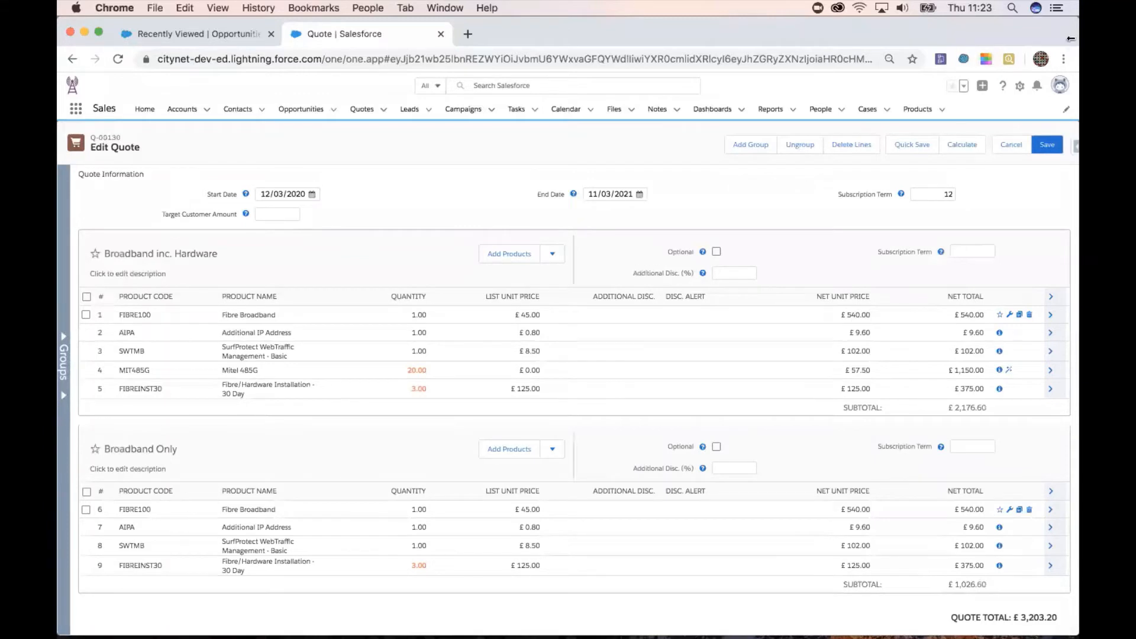
{"action": "left_click_drag", "start_coordinate": [1071, 38], "coordinate": [1061, 39]}
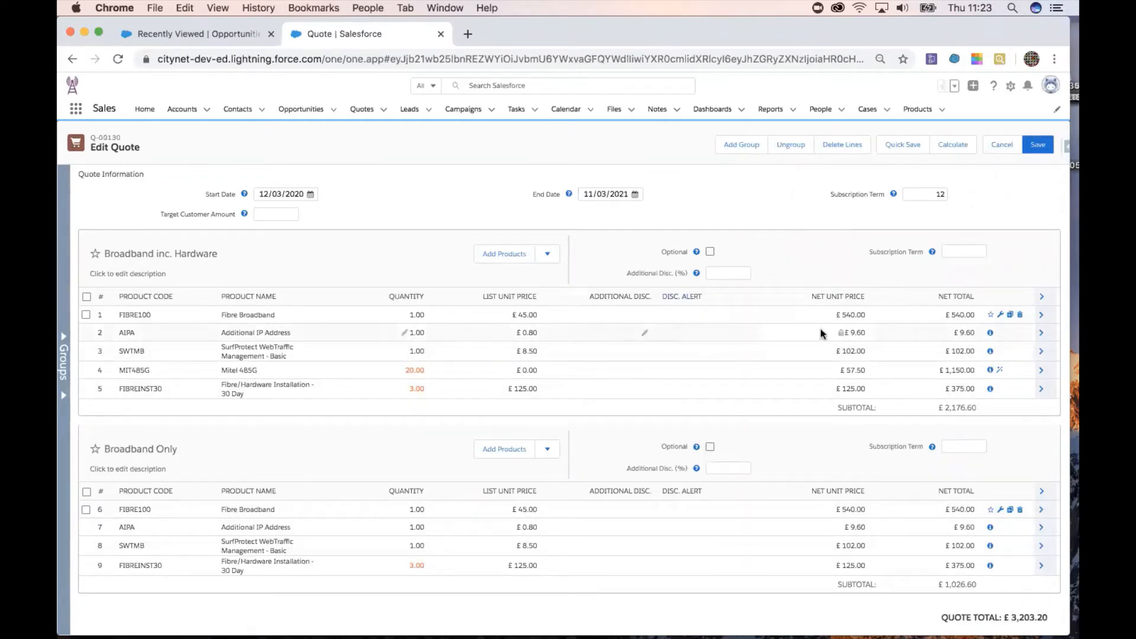
Step: Mark the "Broadband inc. Hardware" group as optional and recalculate the quote
{"action": "left_click", "coordinate": [710, 253]}
{"action": "left_click", "coordinate": [957, 145]}
{"action": "left_click_drag", "start_coordinate": [1013, 616], "coordinate": [1046, 618]}
{"action": "left_click", "coordinate": [886, 554]}
Step: Delete the "Broadband inc. Hardware" group and ungroup the remaining quote lines
{"action": "left_click", "coordinate": [548, 254]}
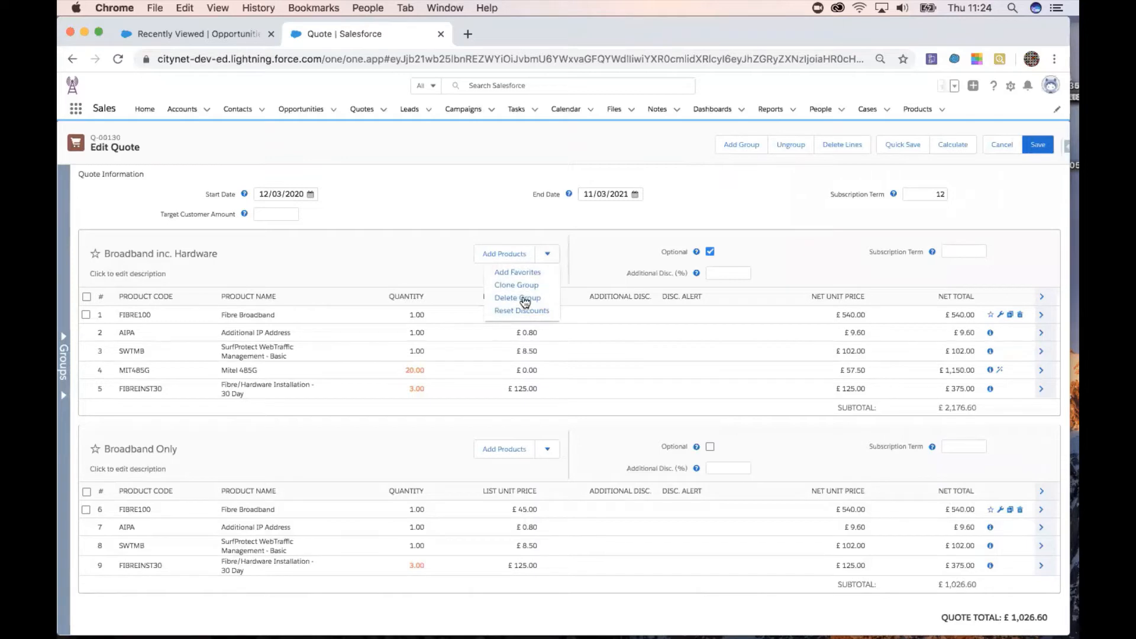
{"action": "left_click", "coordinate": [525, 299]}
{"action": "left_click", "coordinate": [683, 152]}
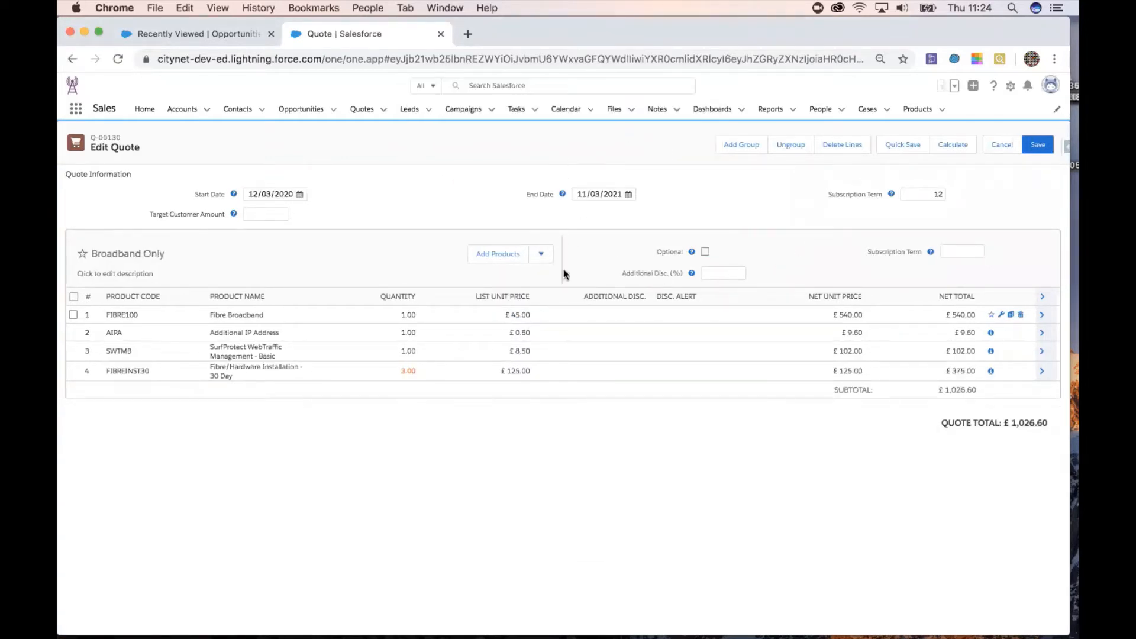
{"action": "left_click", "coordinate": [790, 147]}
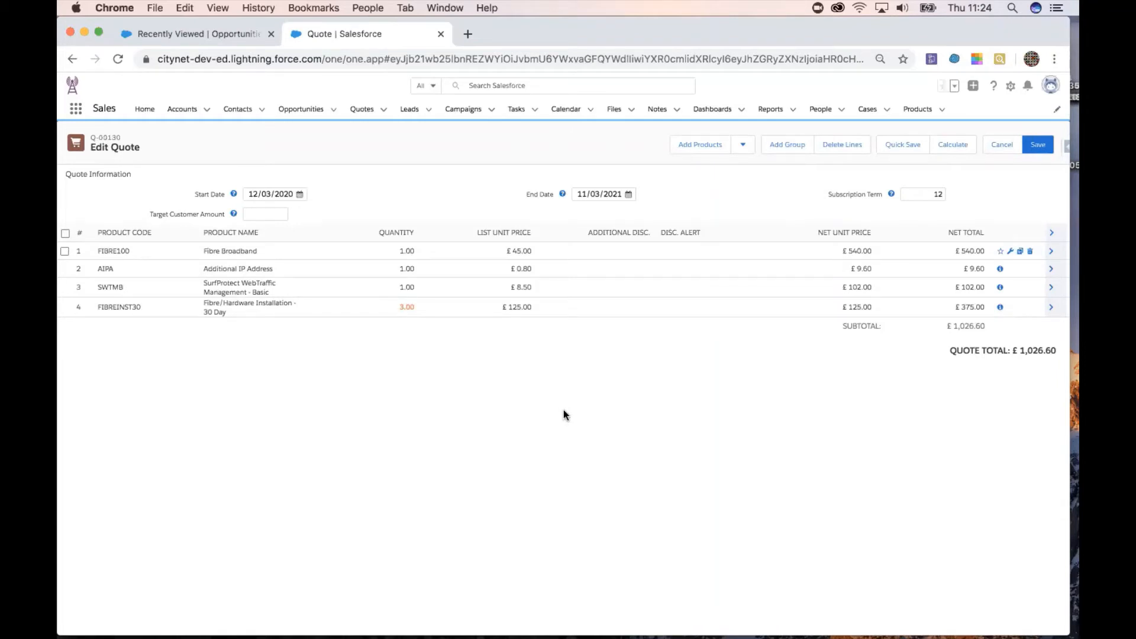
Step: Set the quantity of the Fibre/Hardware Installation - 30 Day line to 1
{"action": "left_click", "coordinate": [406, 309]}
{"action": "type", "text": "1"}
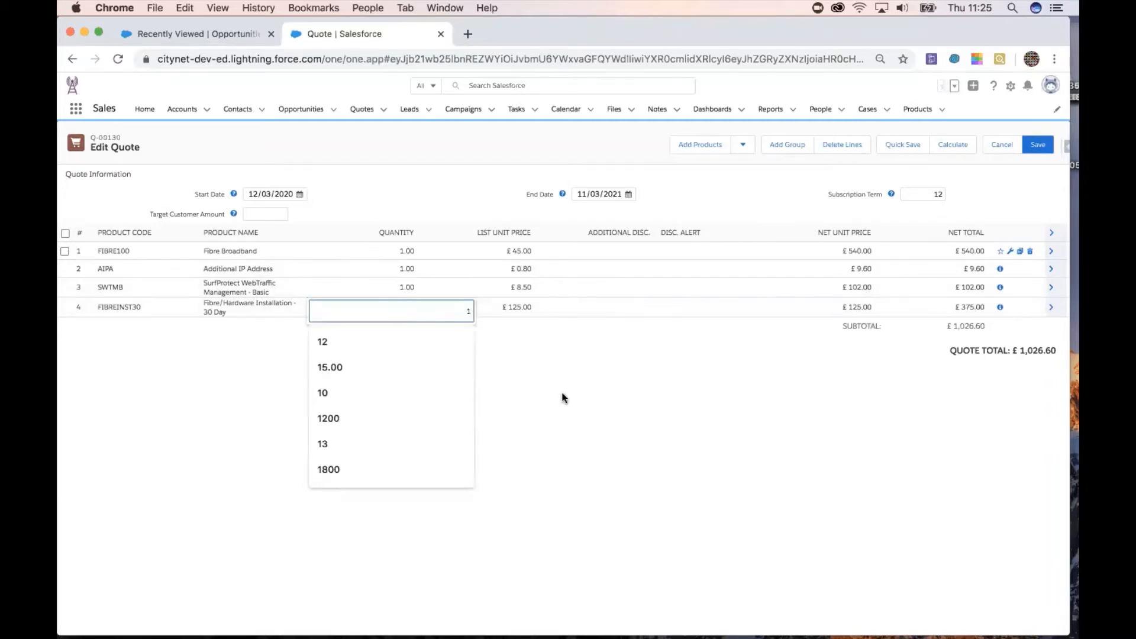
{"action": "left_click", "coordinate": [563, 398]}
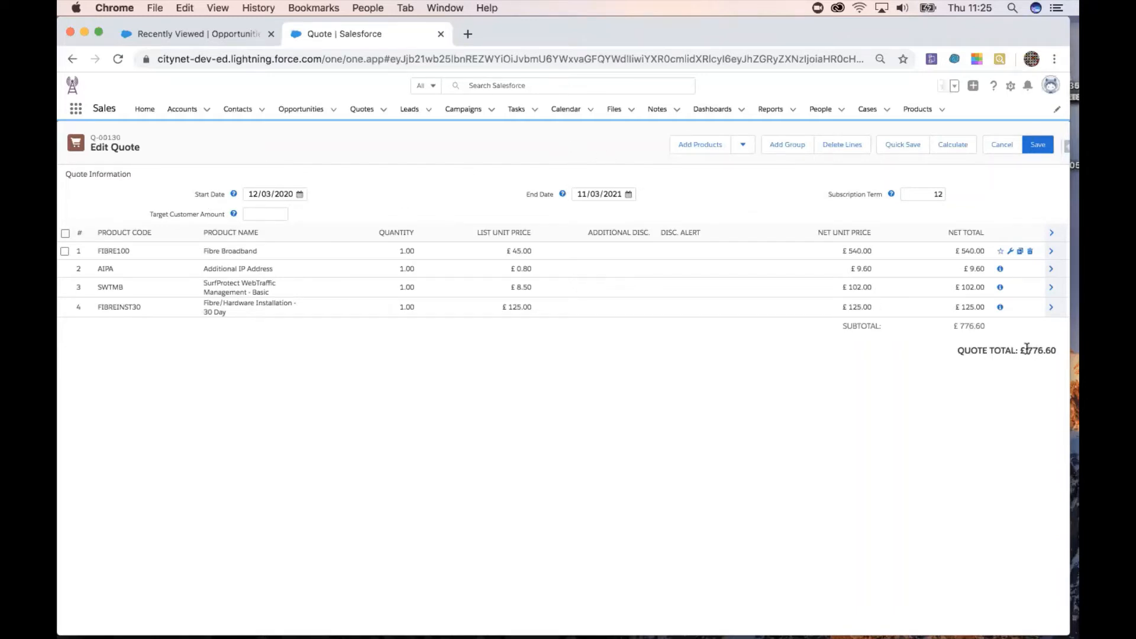
Step: Set the quote's Target Customer Amount to 620 and save the quote lines
{"action": "left_click_drag", "start_coordinate": [1029, 349], "coordinate": [1057, 351]}
{"action": "left_click", "coordinate": [265, 212]}
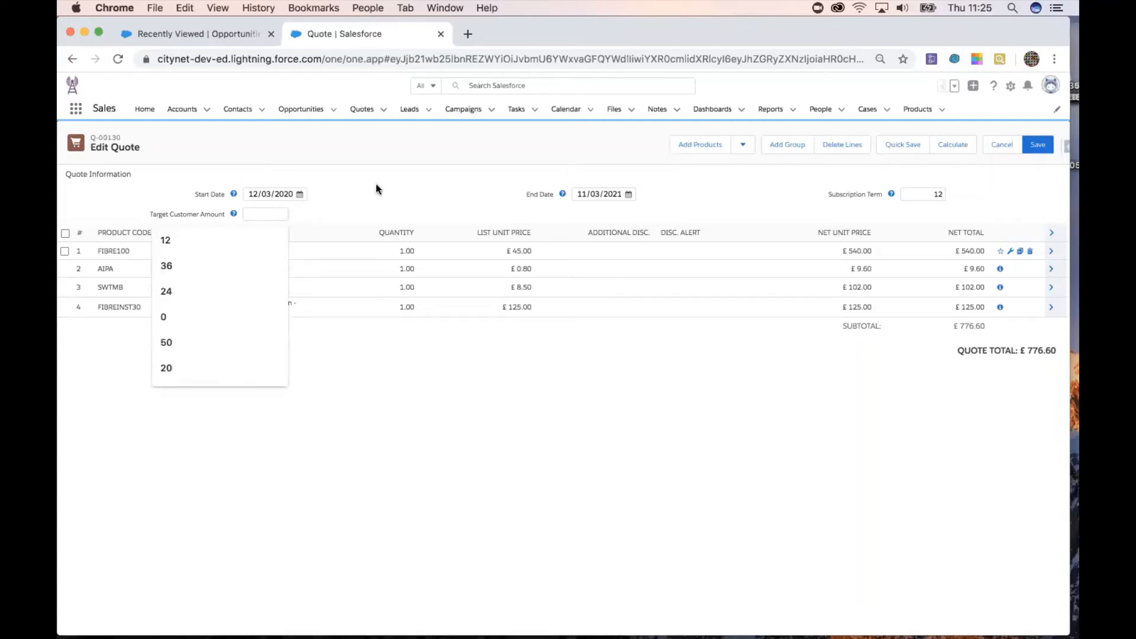
{"action": "type", "text": "620"}
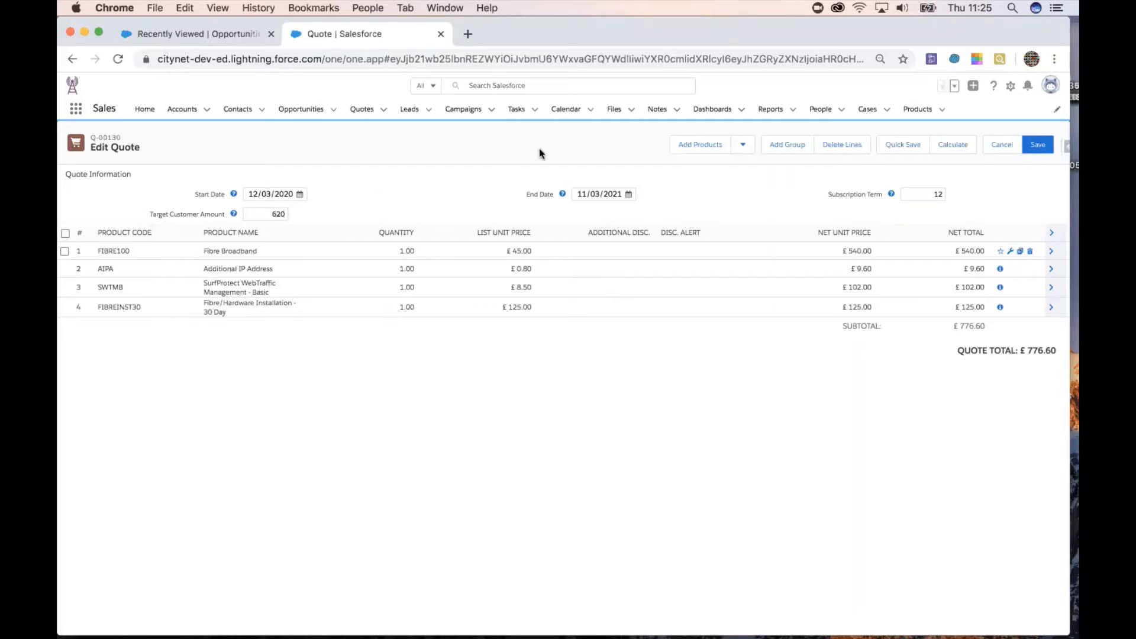
{"action": "left_click", "coordinate": [578, 140]}
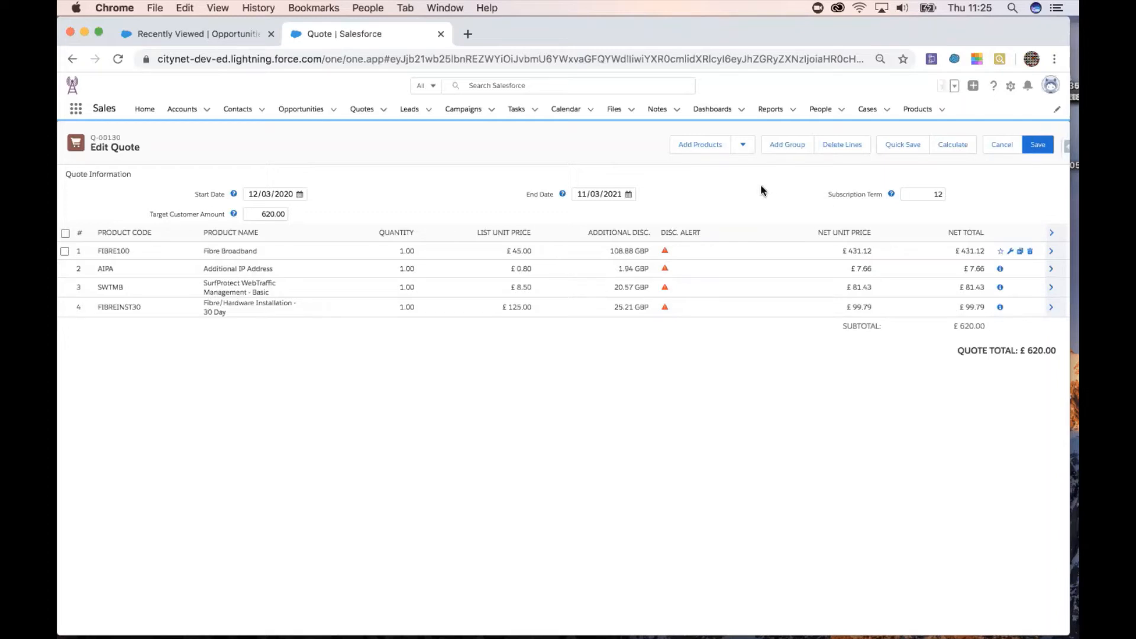
{"action": "left_click", "coordinate": [1038, 148]}
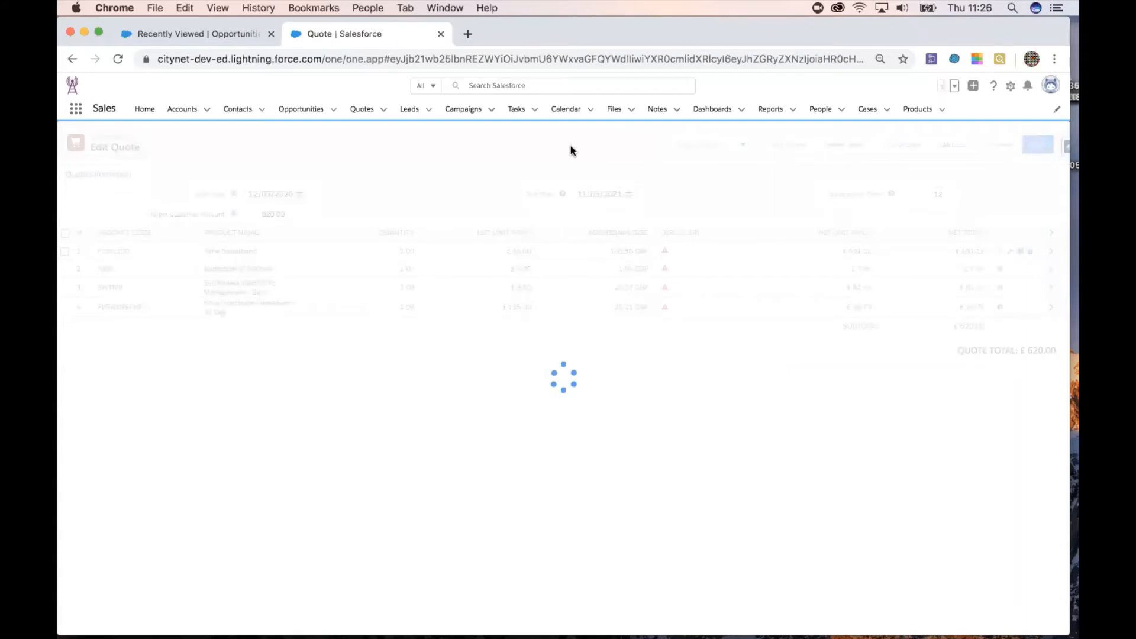
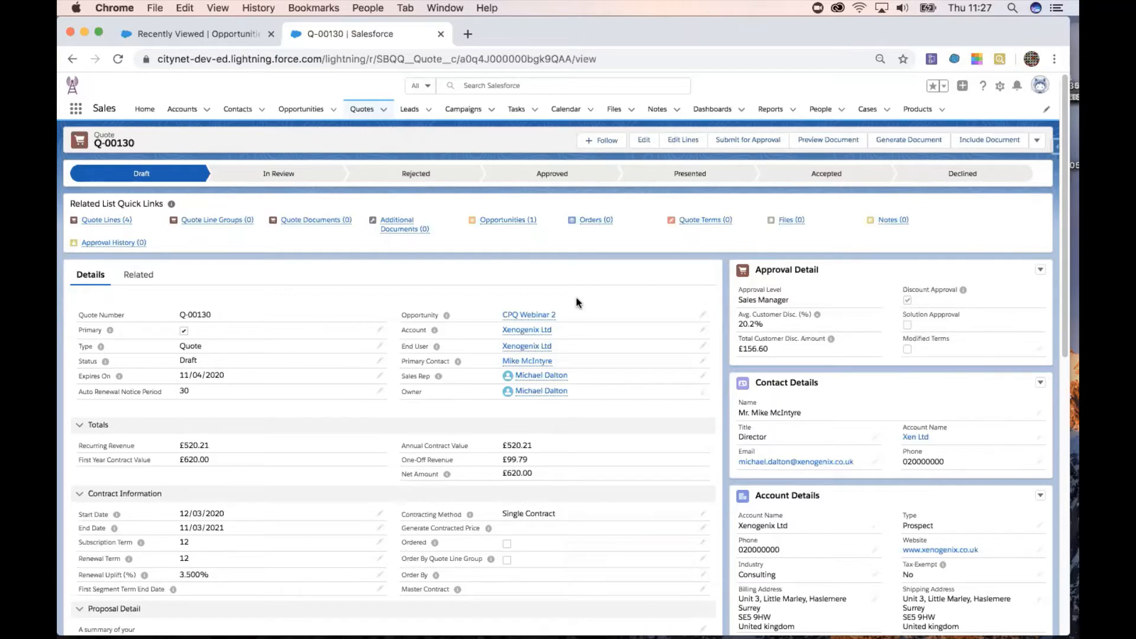
Step: Edit the quote record's contract information and set the Renewal Uplift to 1%
{"action": "scroll", "coordinate": [576, 297], "scroll_direction": "down", "scroll_amount": 3}
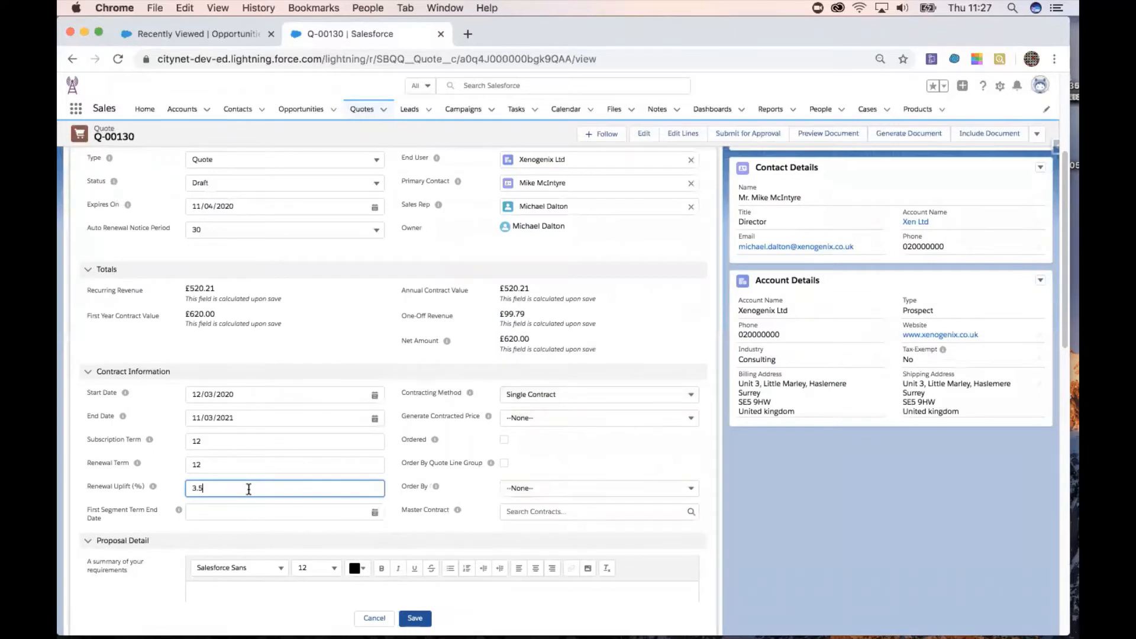
{"action": "key", "text": "BackSpace"}
{"action": "key", "text": "BackSpace"}
{"action": "key", "text": "BackSpace"}
{"action": "type", "text": "1"}
{"action": "left_click", "coordinate": [398, 440]}
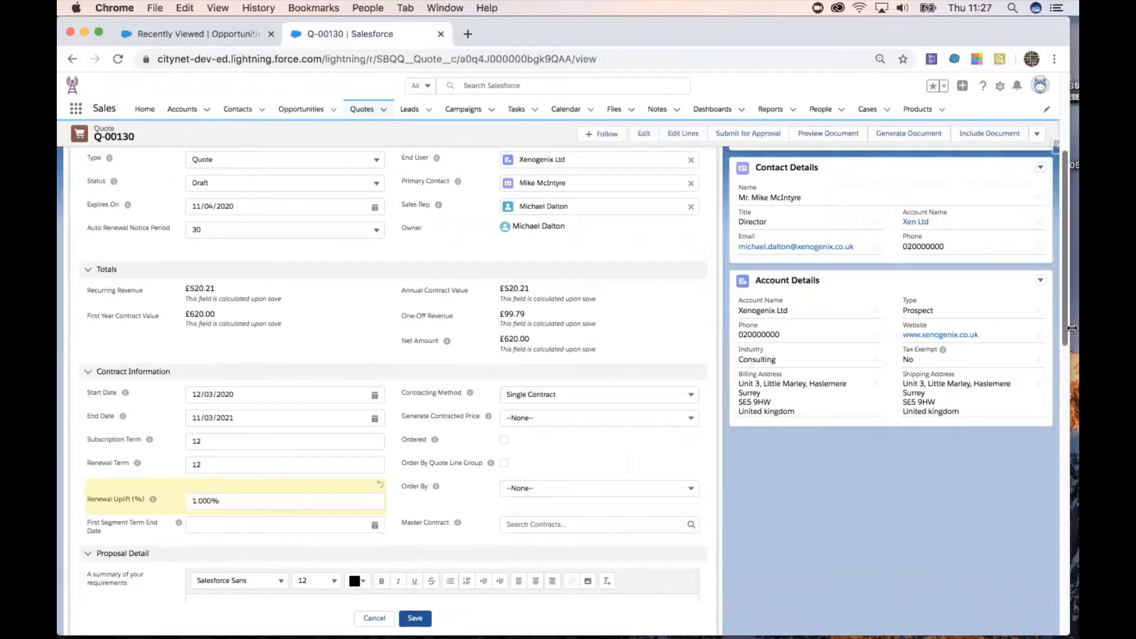
Step: Review the remaining sections of the quote record and save its edited contract information
{"action": "scroll", "coordinate": [1064, 282], "scroll_direction": "up", "scroll_amount": 1}
{"action": "scroll", "coordinate": [1063, 282], "scroll_direction": "down", "scroll_amount": 6}
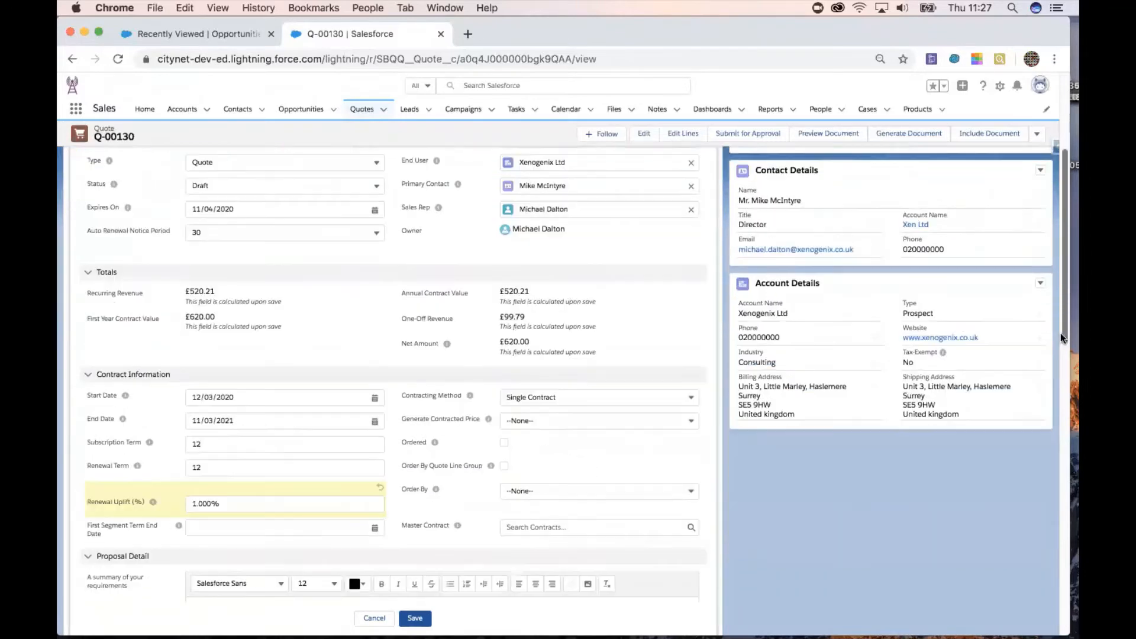
{"action": "scroll", "coordinate": [1053, 552], "scroll_direction": "down", "scroll_amount": 8}
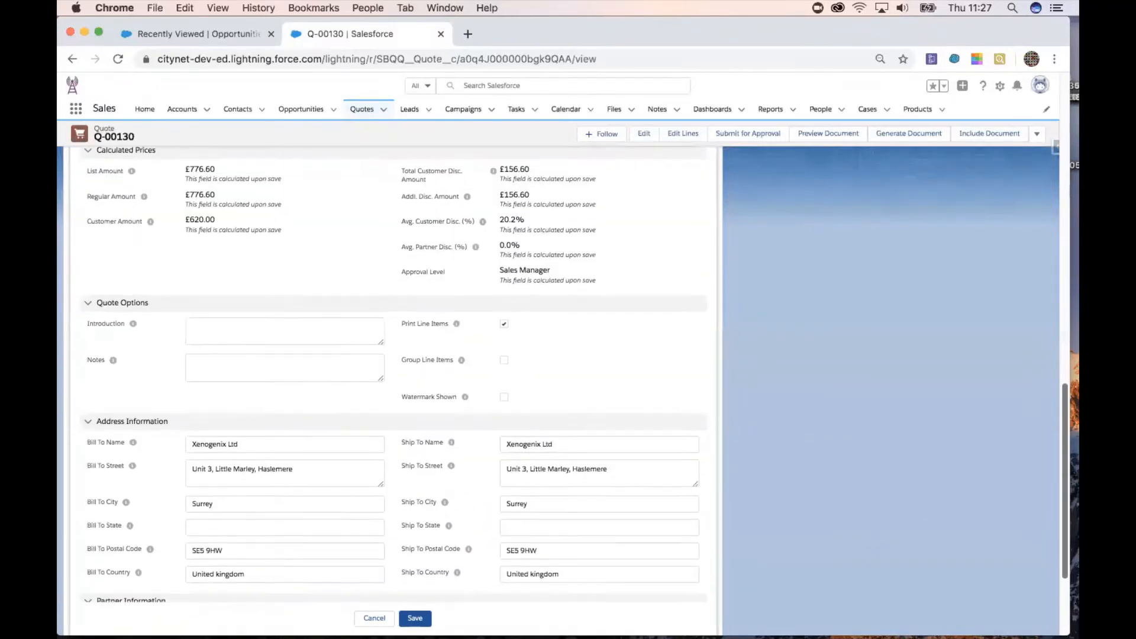
{"action": "scroll", "coordinate": [1061, 443], "scroll_direction": "up", "scroll_amount": 8}
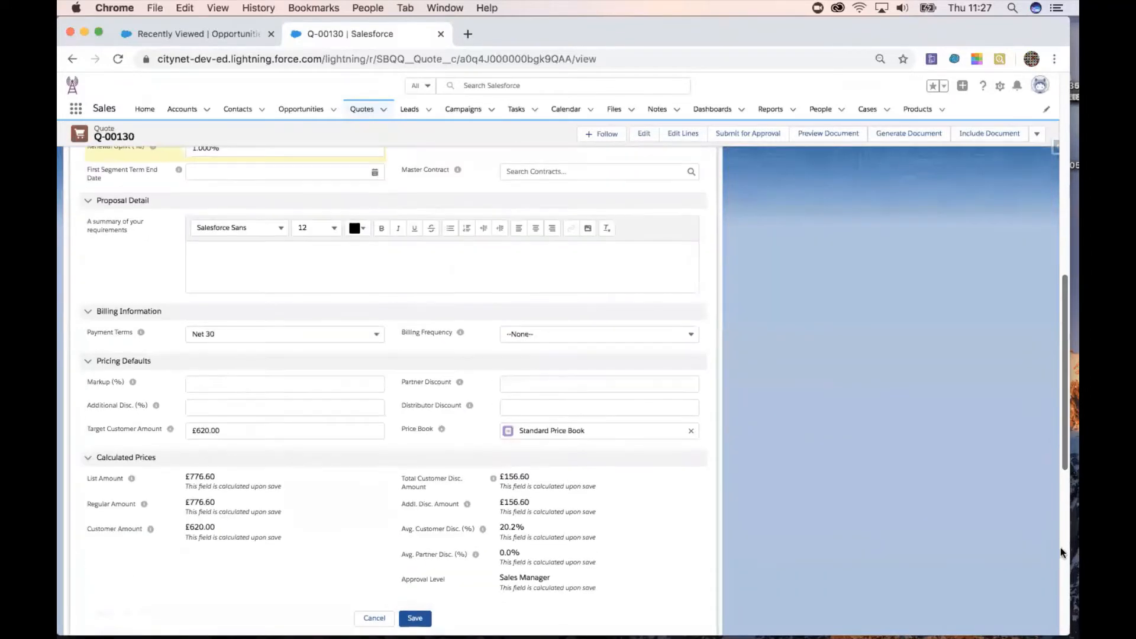
{"action": "scroll", "coordinate": [1060, 548], "scroll_direction": "down", "scroll_amount": 10}
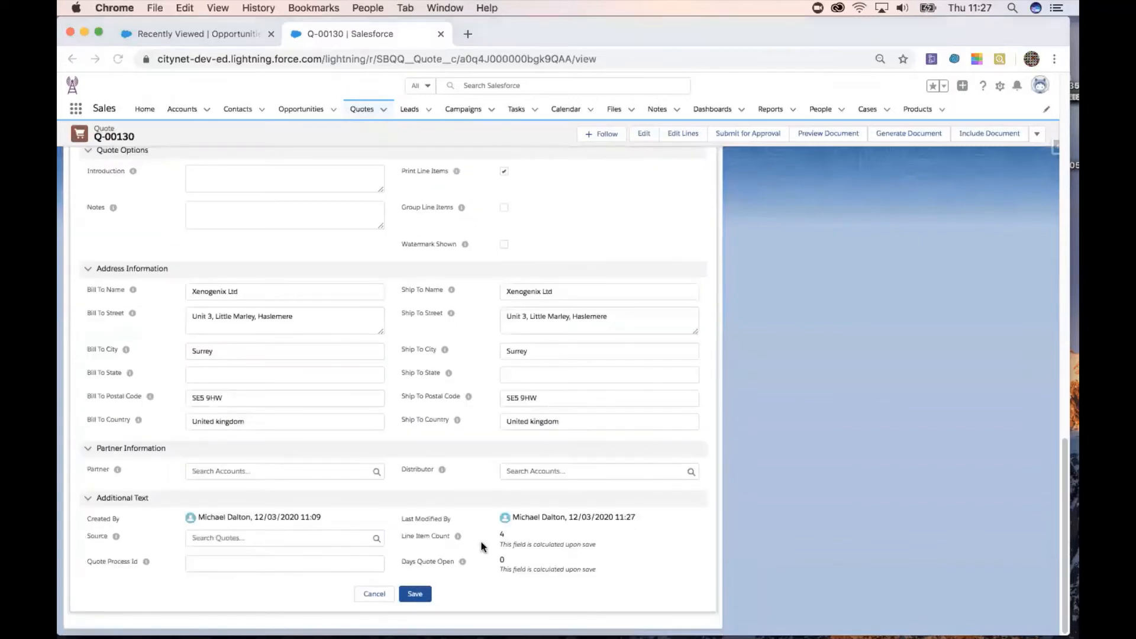
{"action": "left_click", "coordinate": [415, 595]}
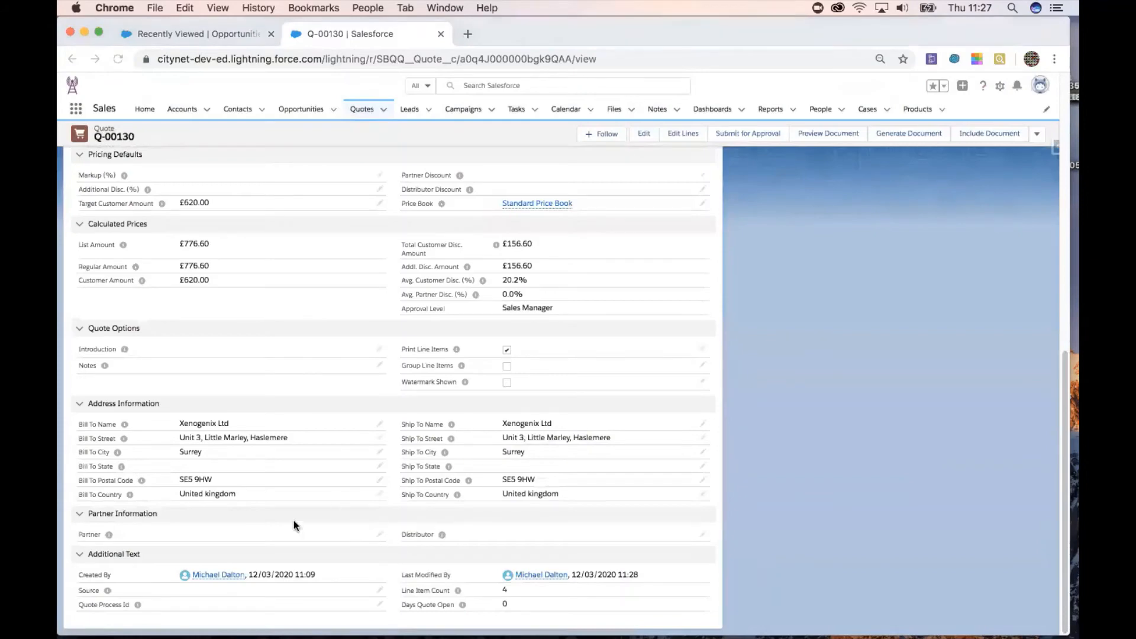
{"action": "scroll", "coordinate": [678, 253], "scroll_direction": "up", "scroll_amount": 15}
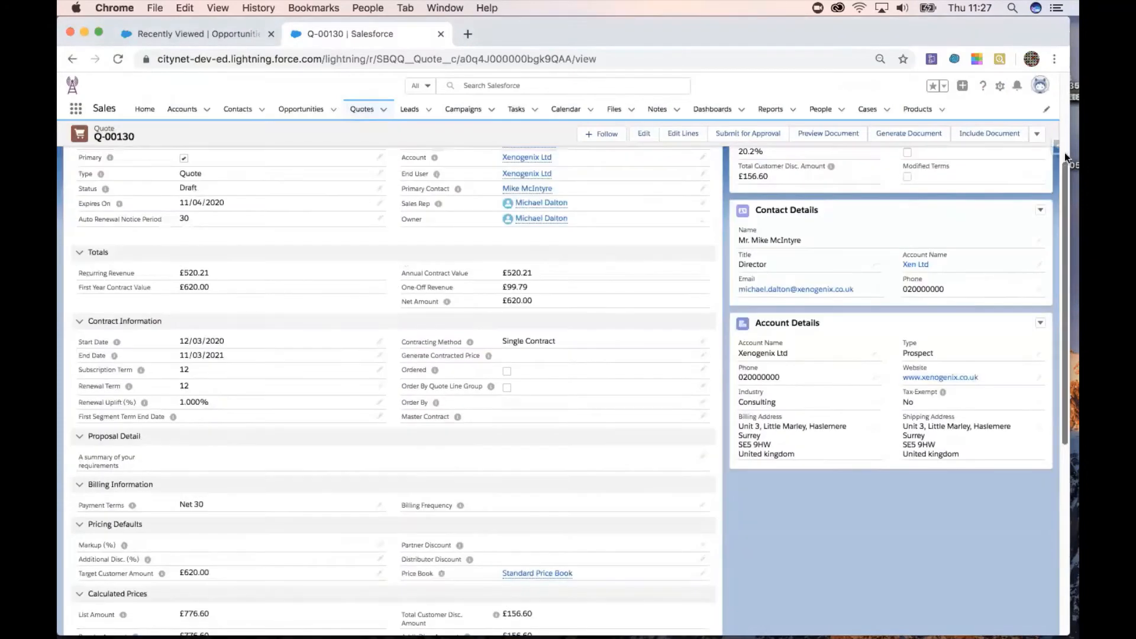
{"action": "left_click", "coordinate": [1037, 140]}
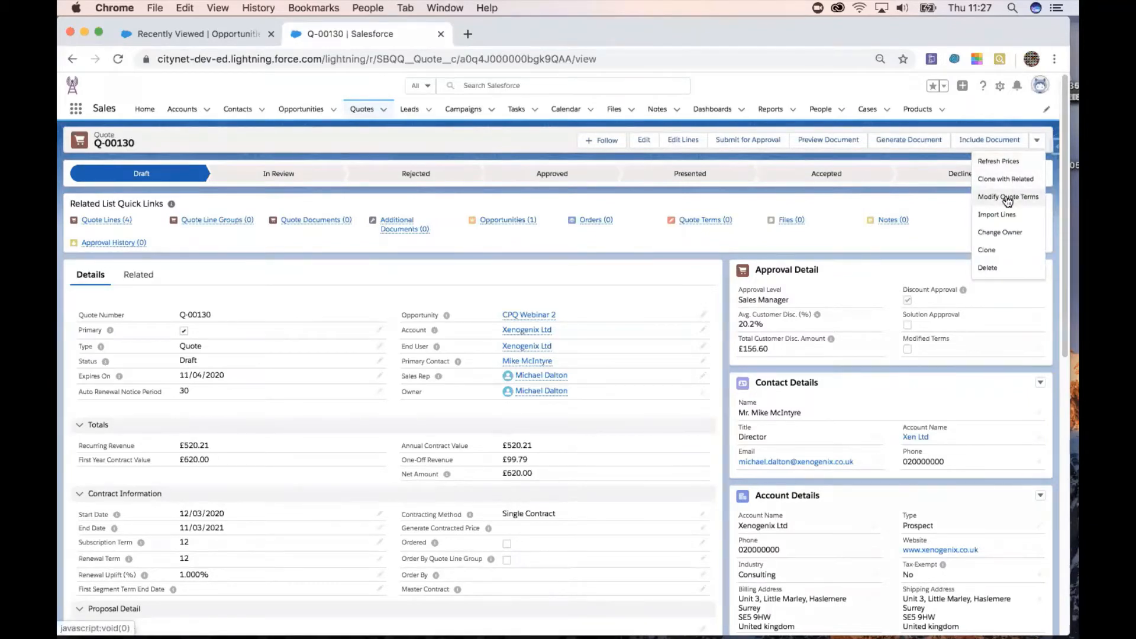
{"action": "left_click", "coordinate": [1008, 198]}
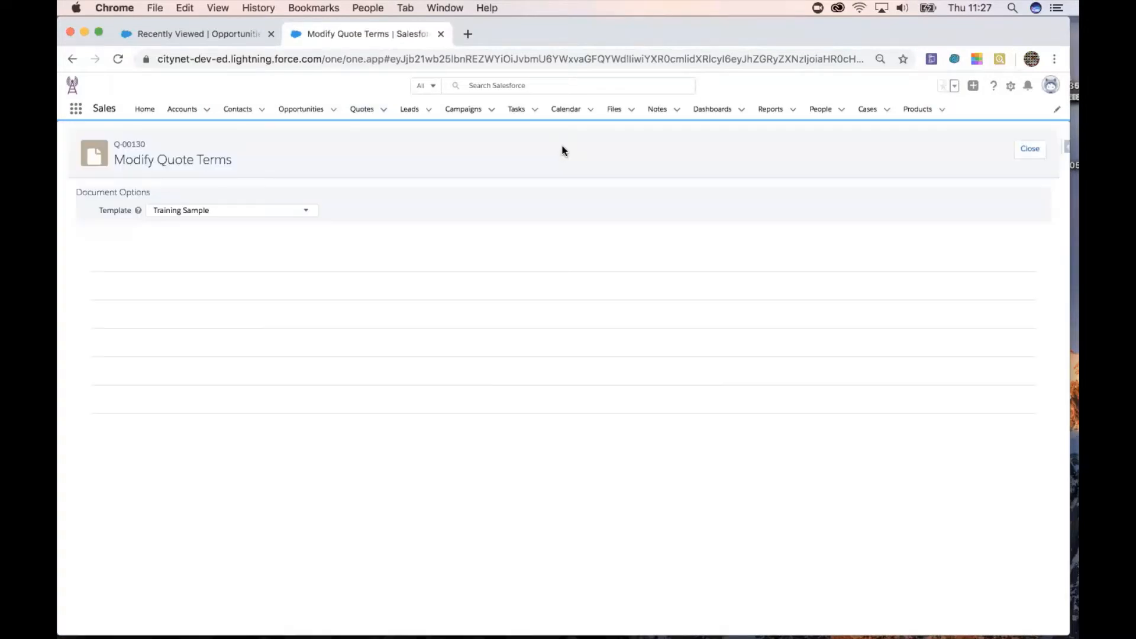
{"action": "left_click", "coordinate": [565, 274]}
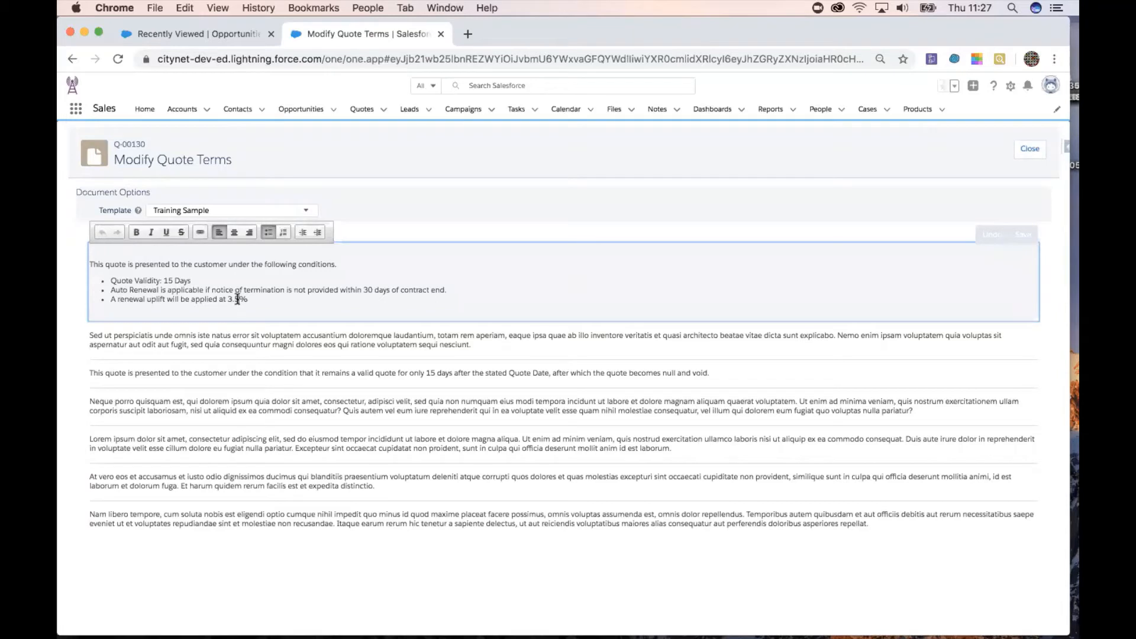
{"action": "double_click", "coordinate": [237, 299]}
{"action": "type", "text": "1"}
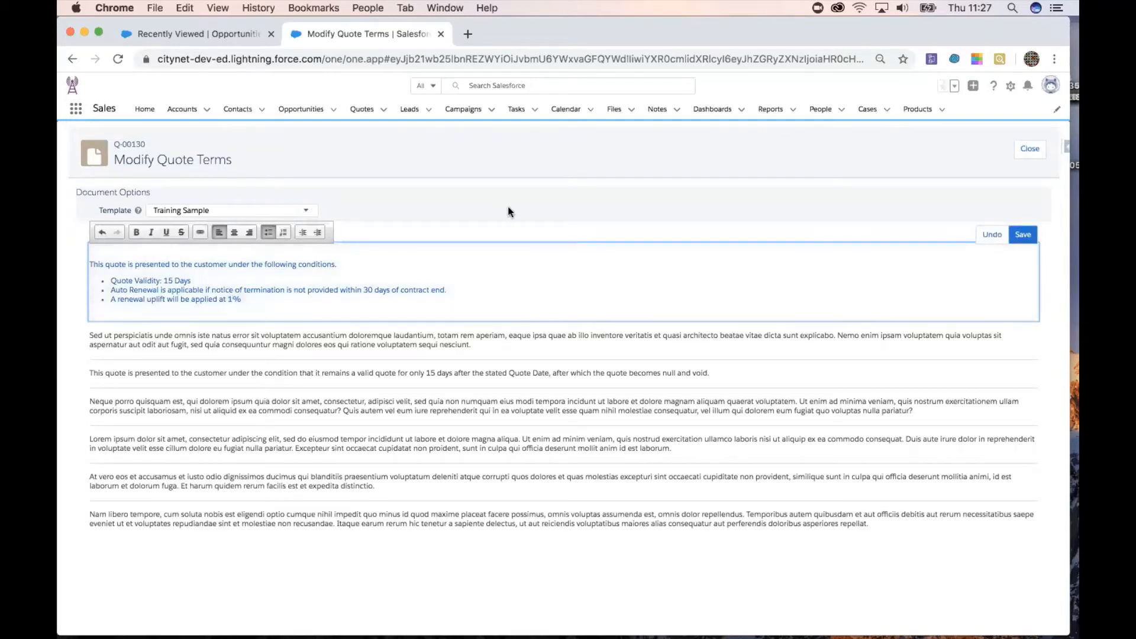
{"action": "left_click", "coordinate": [585, 186]}
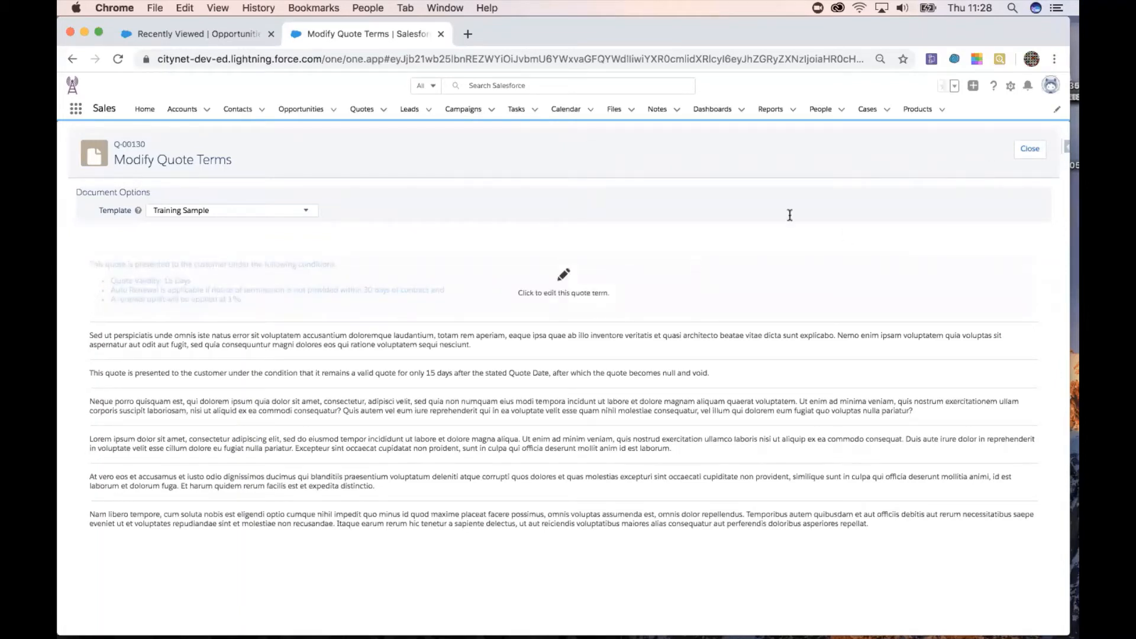
{"action": "left_click", "coordinate": [1029, 150]}
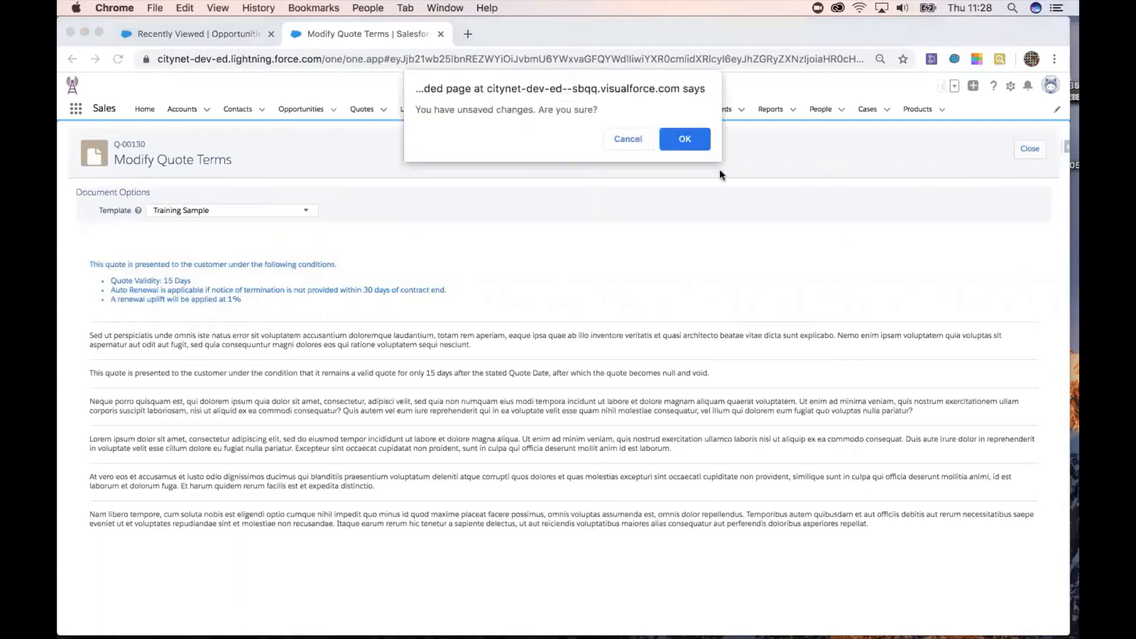
{"action": "left_click", "coordinate": [685, 140]}
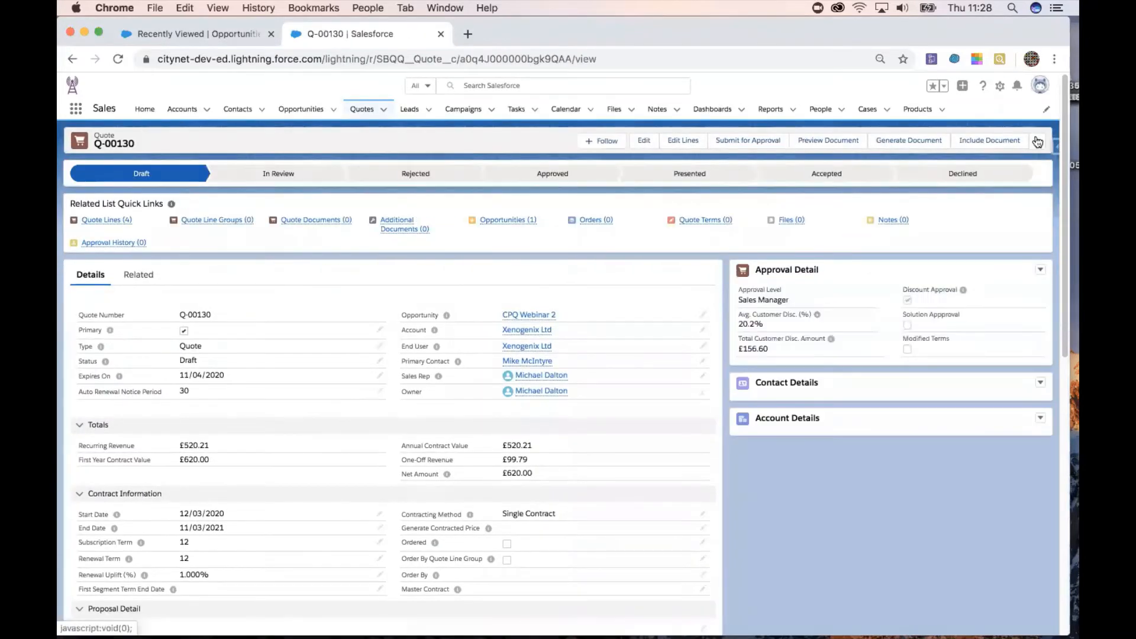
Step: Modify the first quote term so the renewal uplift is applied at 1%, save the term and close the terms editor
{"action": "left_click", "coordinate": [1038, 142]}
{"action": "left_click", "coordinate": [1007, 196]}
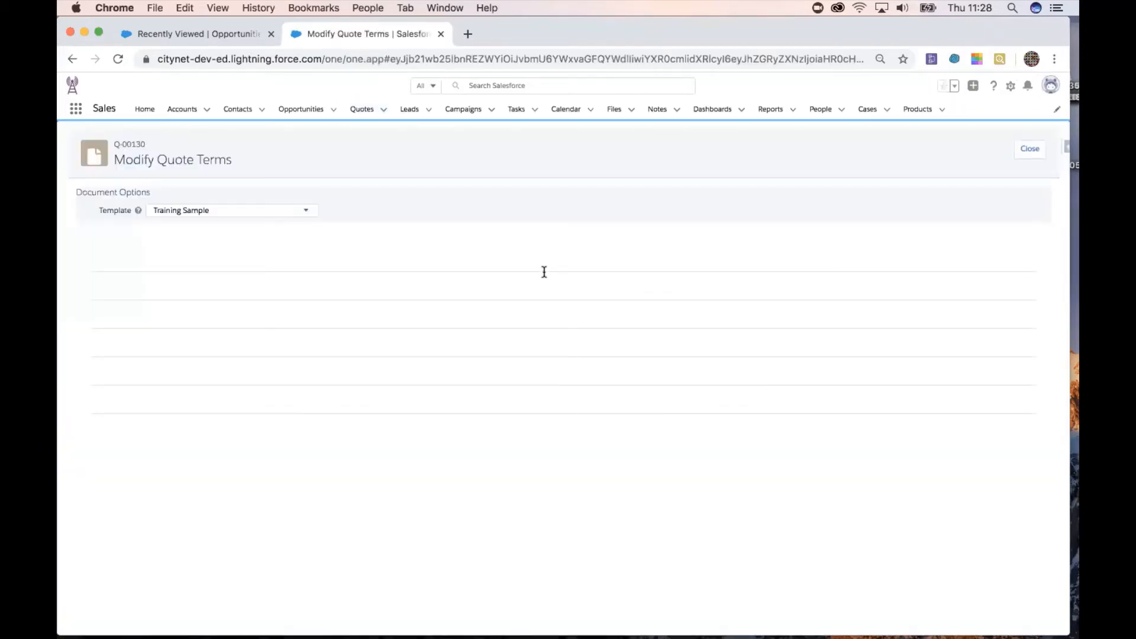
{"action": "left_click", "coordinate": [561, 277]}
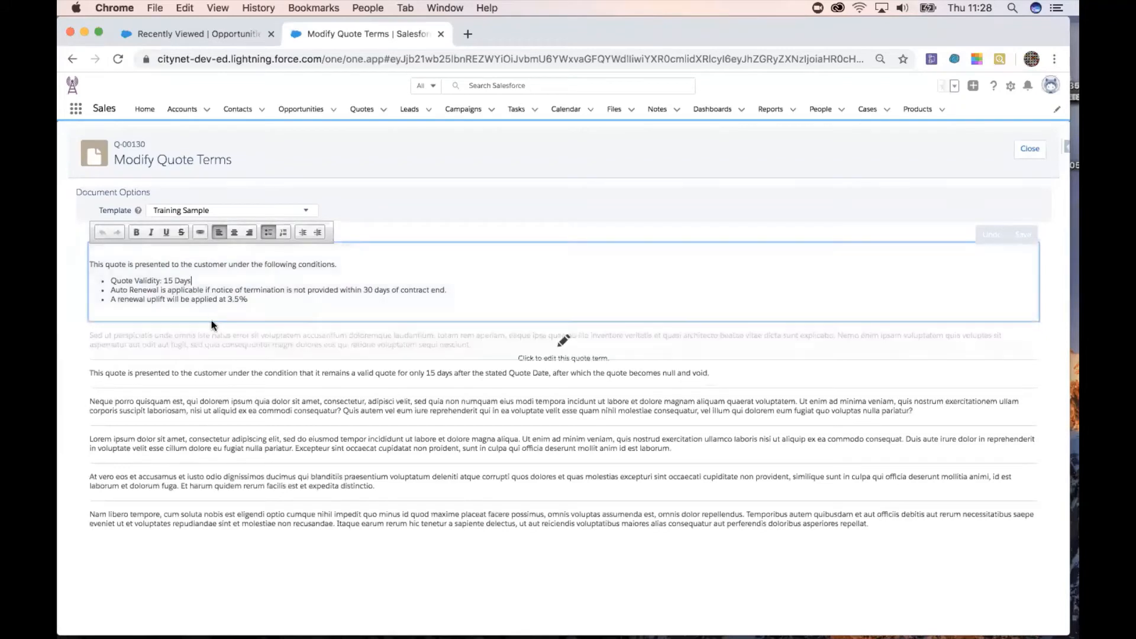
{"action": "left_click", "coordinate": [238, 299]}
{"action": "key", "text": "BackSpace"}
{"action": "key", "text": "BackSpace"}
{"action": "key", "text": "BackSpace"}
{"action": "type", "text": "1"}
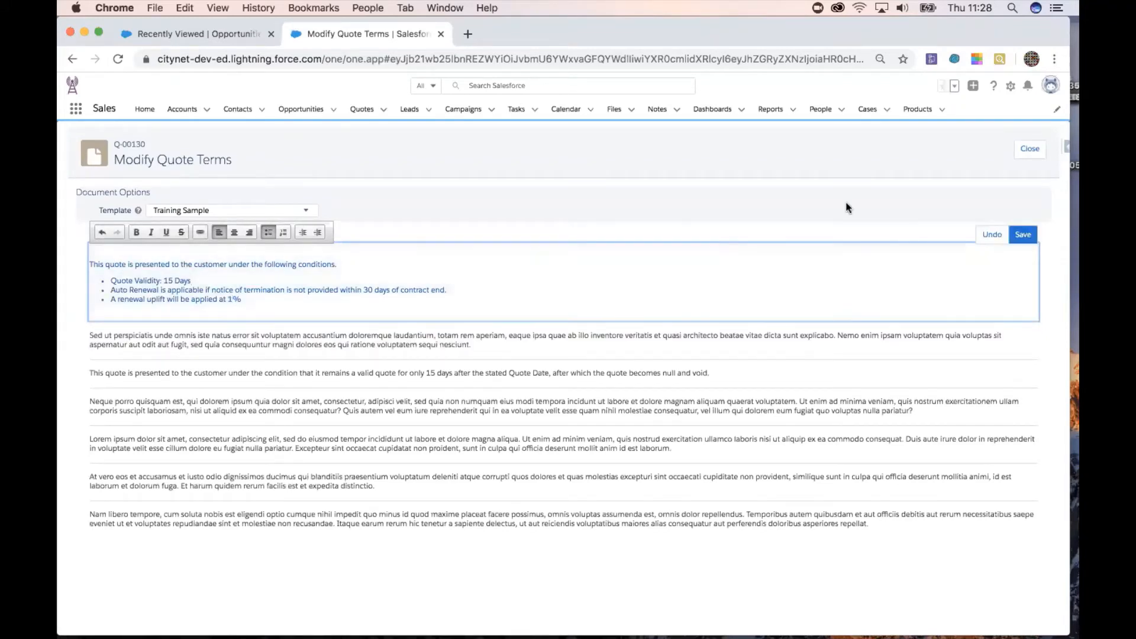
{"action": "left_click", "coordinate": [1023, 235]}
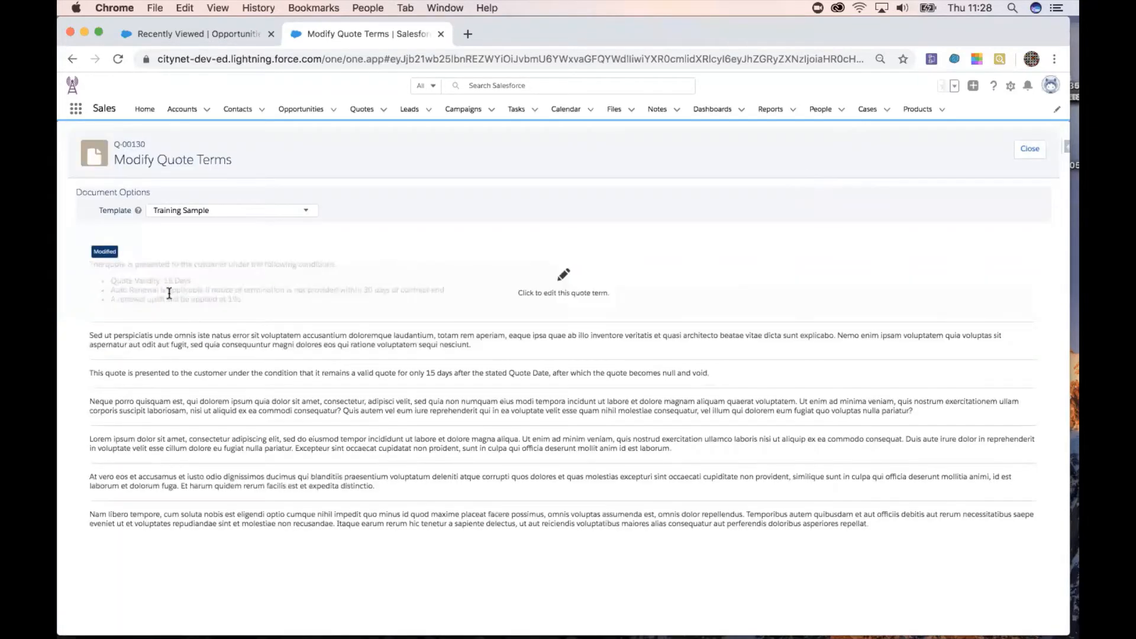
{"action": "left_click", "coordinate": [1030, 150]}
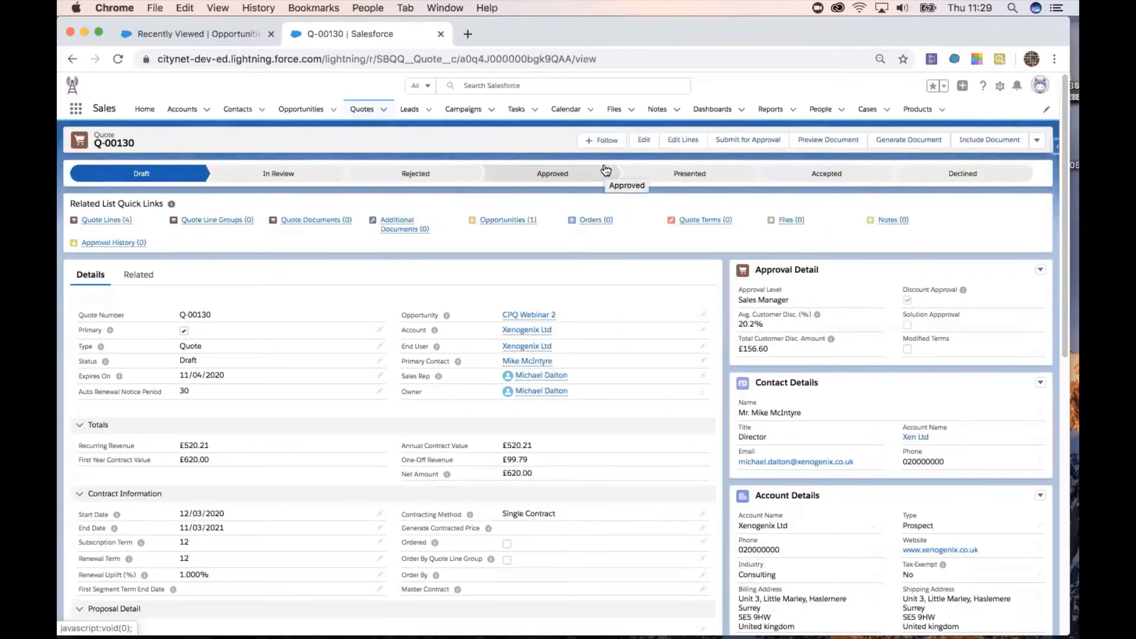
Step: Refresh the quote, open its modified quote term to compare it with the original terms, and return to the quote
{"action": "key", "text": "super+l"}
{"action": "key", "text": "Return"}
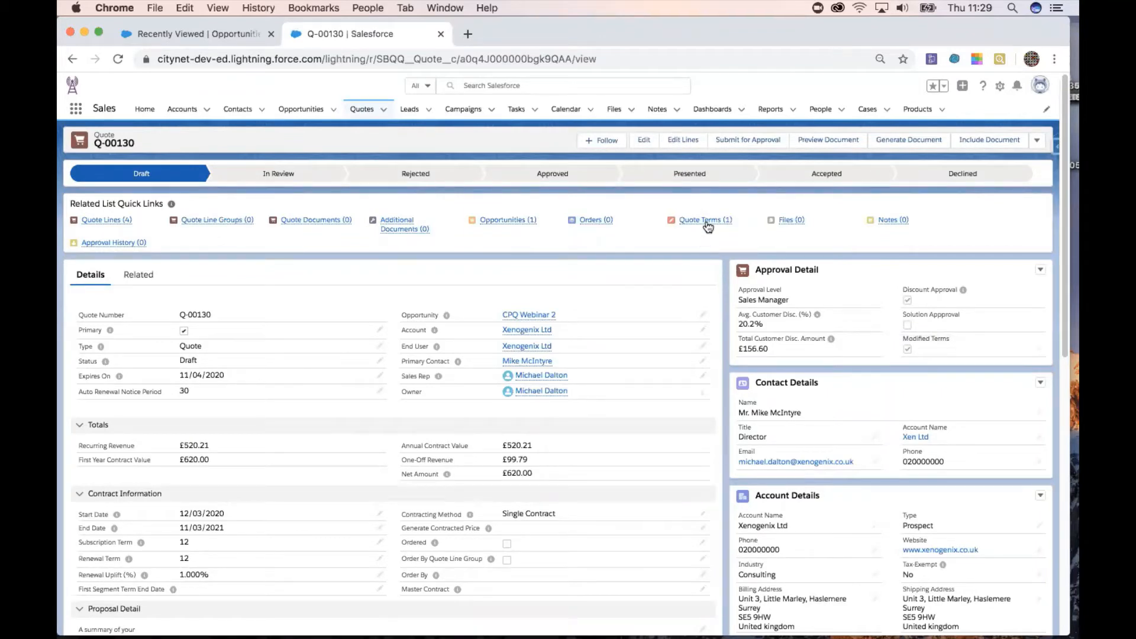
{"action": "mouse_move", "coordinate": [708, 227]}
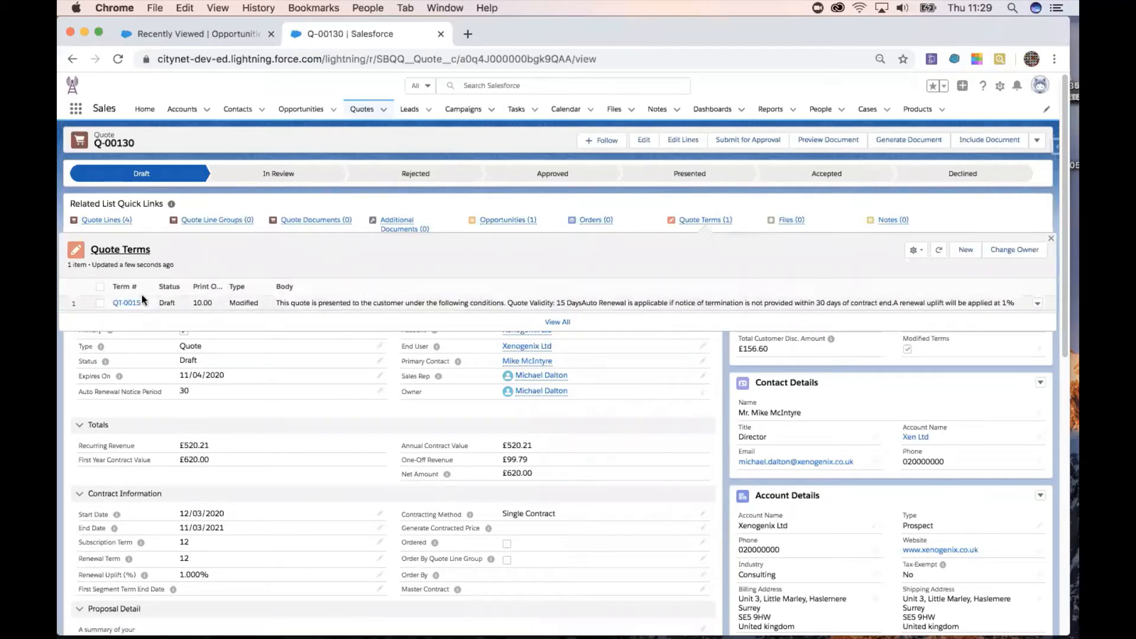
{"action": "left_click", "coordinate": [126, 303], "text": "super"}
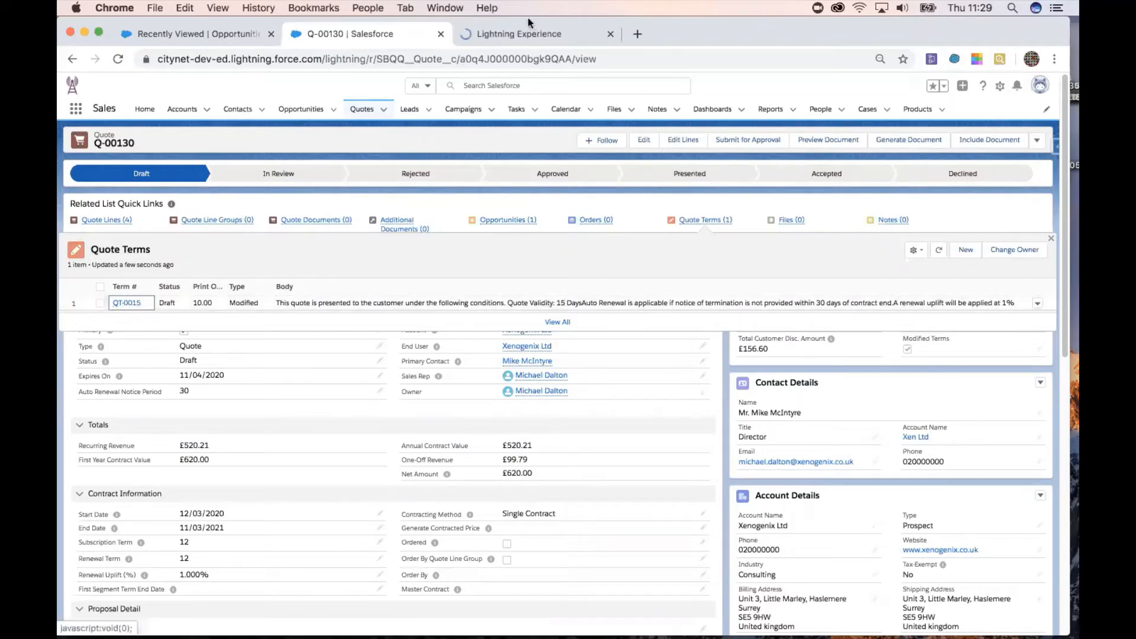
{"action": "left_click", "coordinate": [535, 33]}
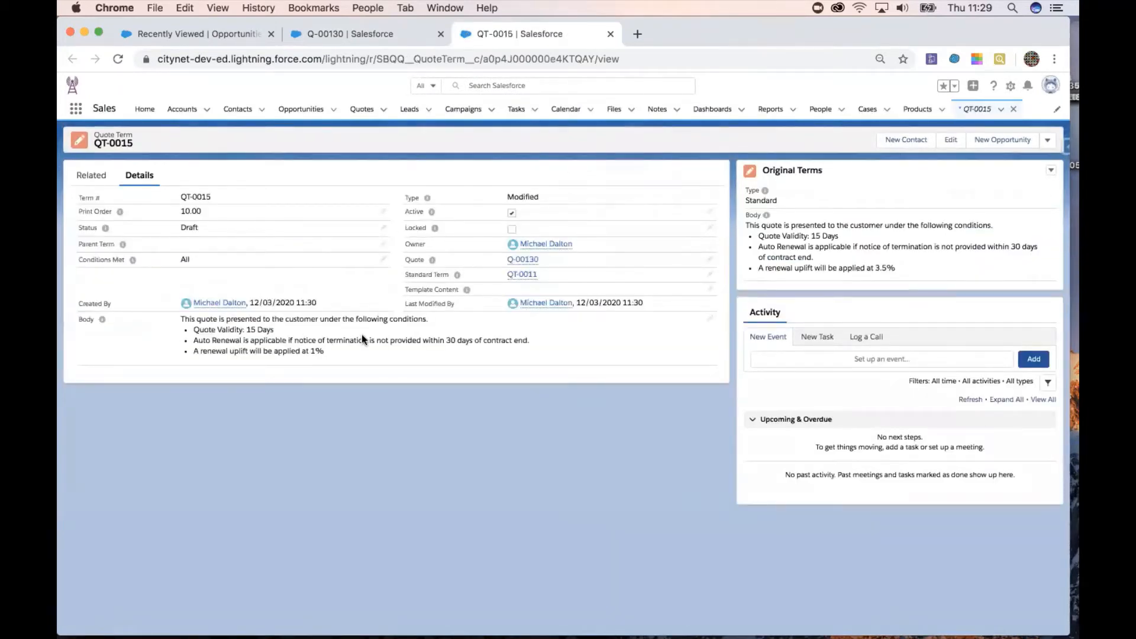
{"action": "mouse_move", "coordinate": [532, 263]}
{"action": "left_click", "coordinate": [525, 260]}
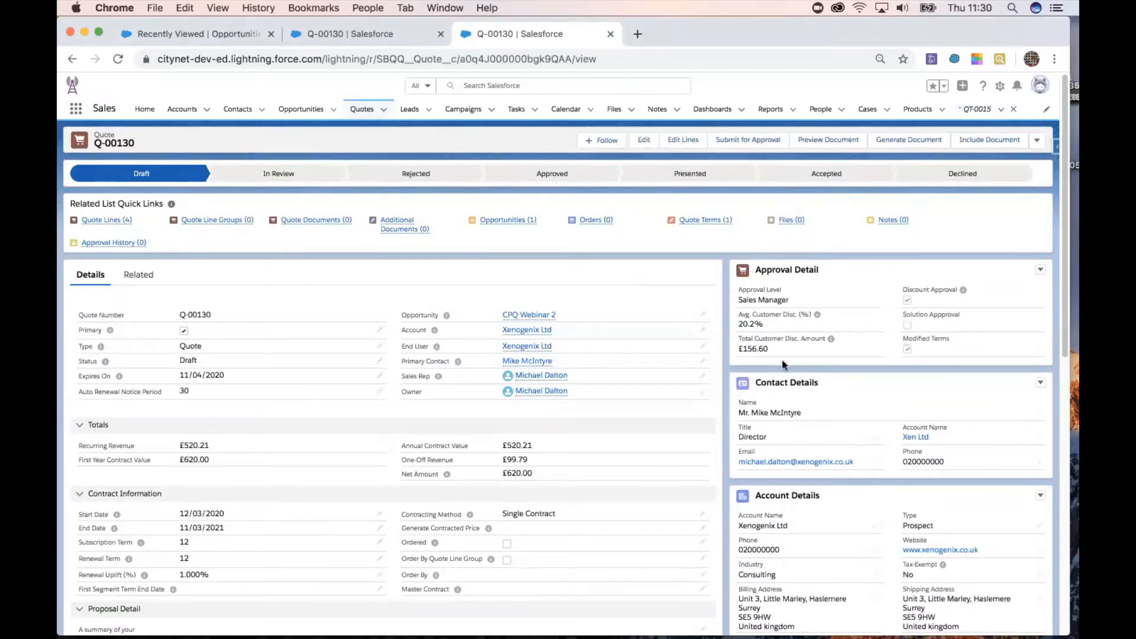
Step: Submit the quote for approval with the comment "Please approve at 1% and 20% discount"
{"action": "left_click", "coordinate": [747, 141]}
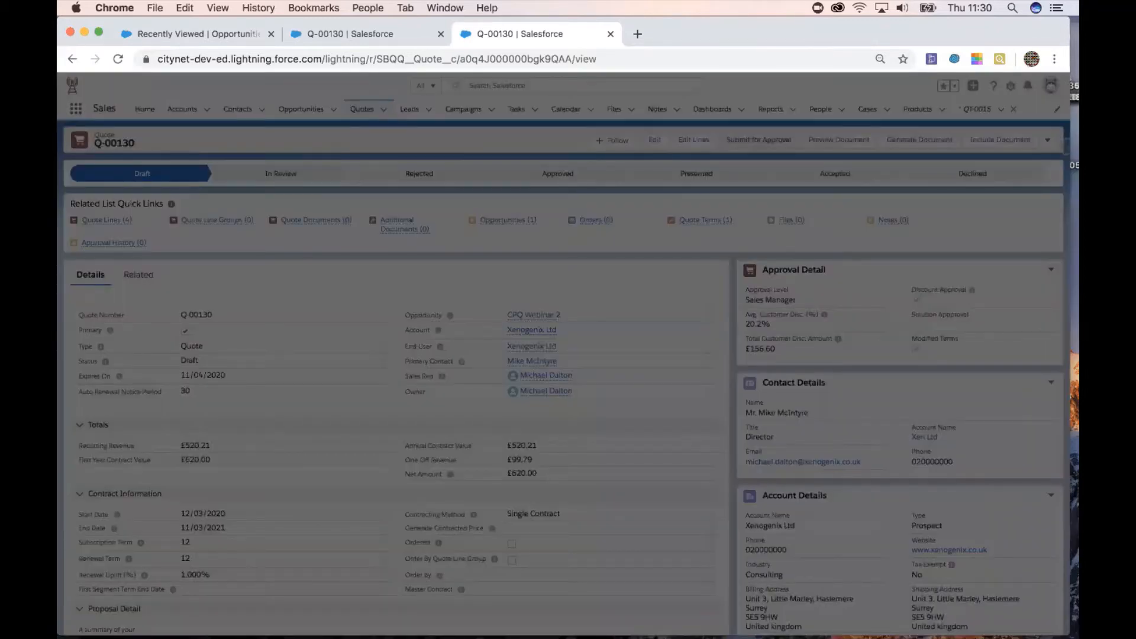
{"action": "type", "text": "Please approve at 1"}
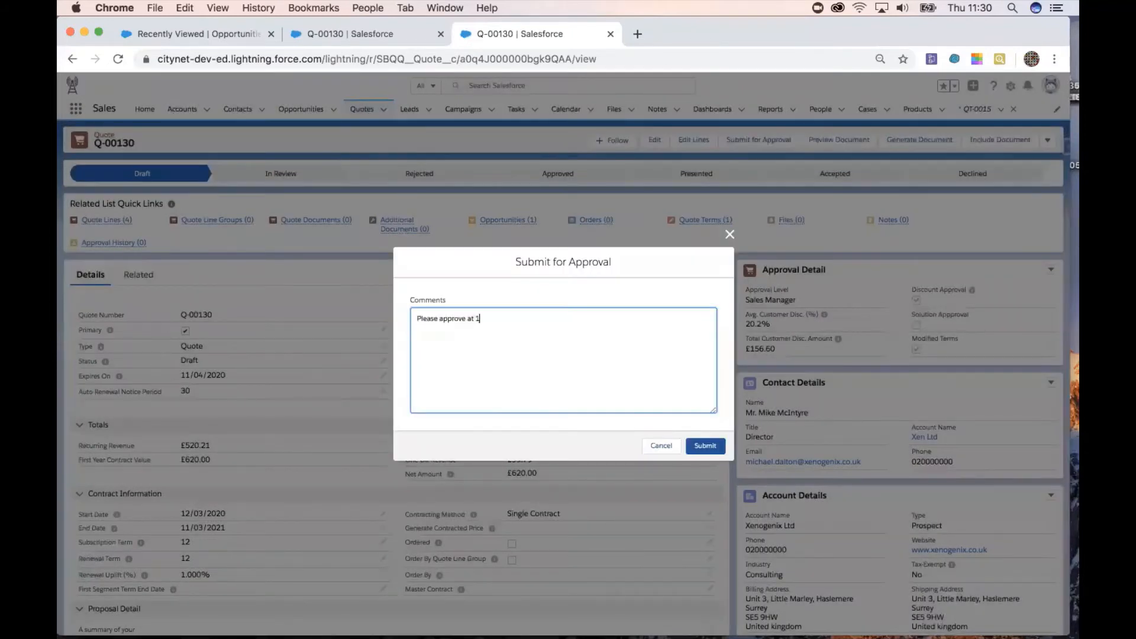
{"action": "type", "text": "% and 20% discount"}
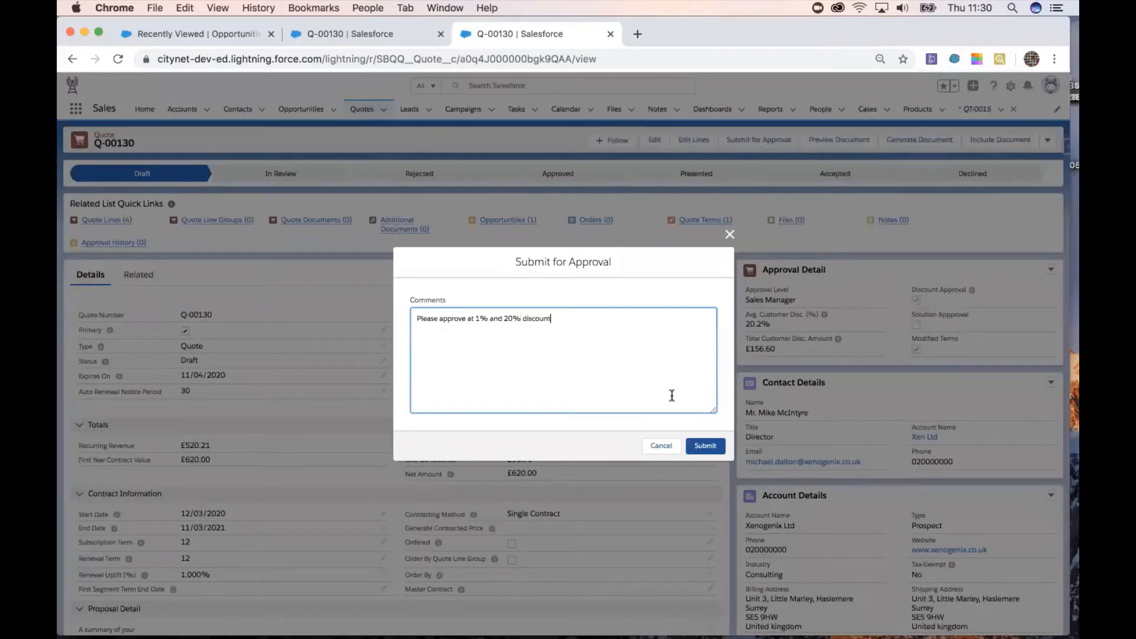
{"action": "left_click", "coordinate": [707, 445]}
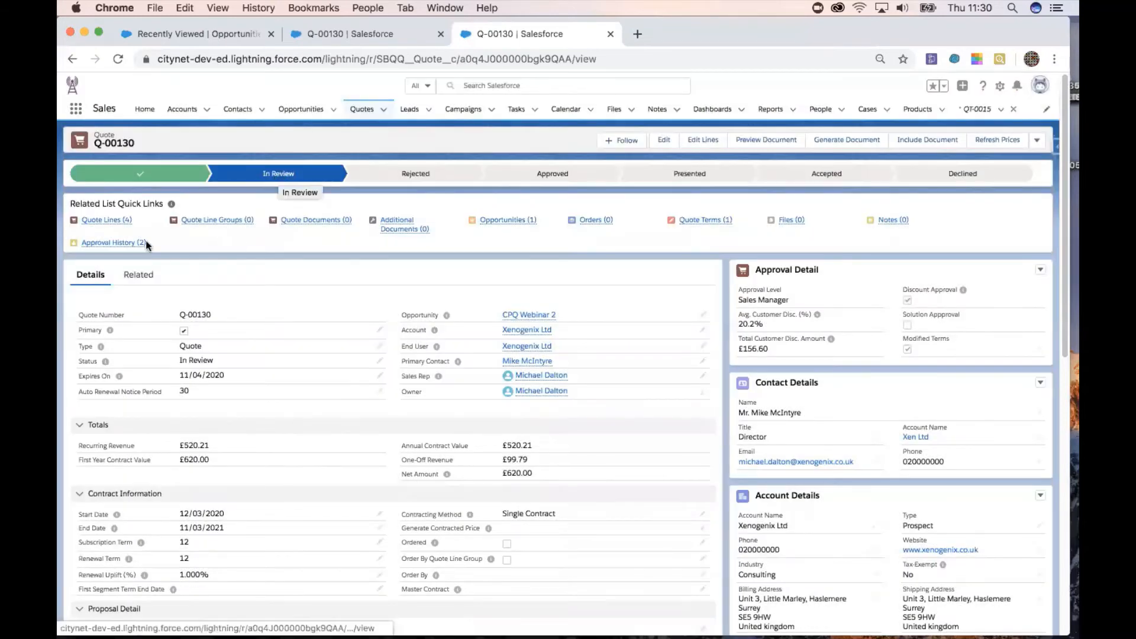
Step: Reject the quote from its approval history with the comment "No discount ever! but increase to 2% renewal uplift and its ok"
{"action": "left_click", "coordinate": [111, 243]}
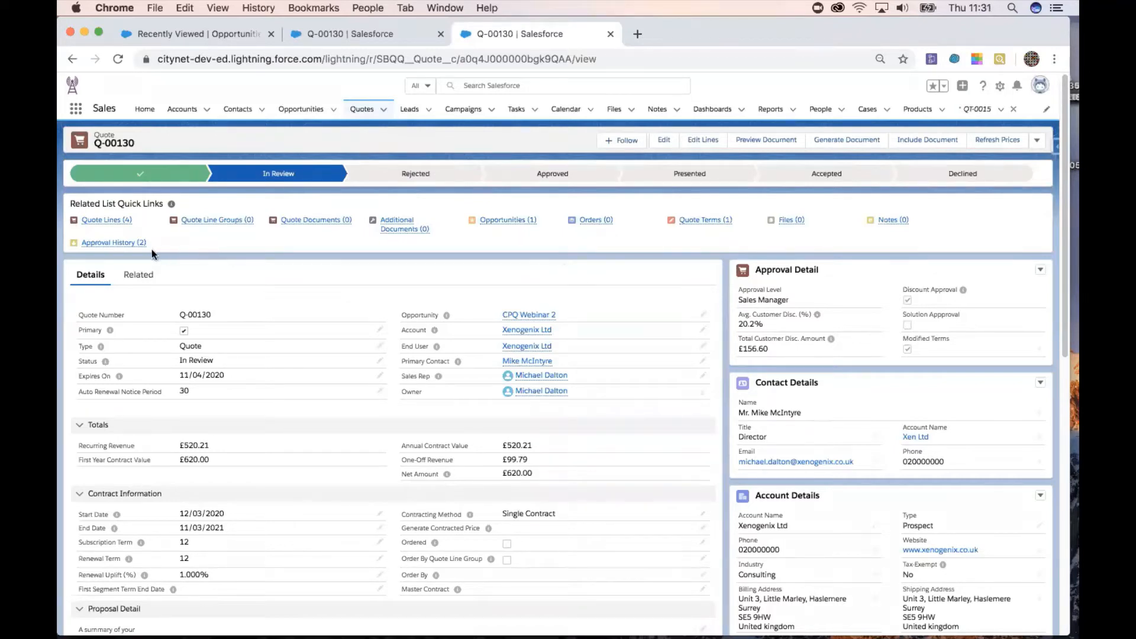
{"action": "mouse_move", "coordinate": [124, 246]}
{"action": "mouse_move", "coordinate": [710, 226]}
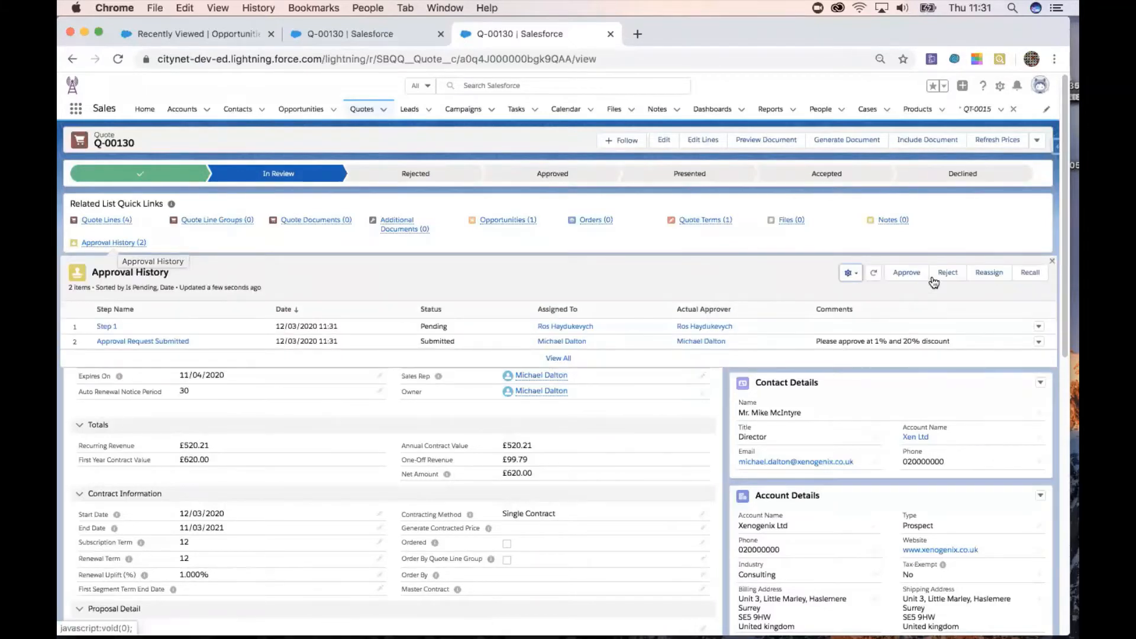
{"action": "left_click", "coordinate": [947, 274]}
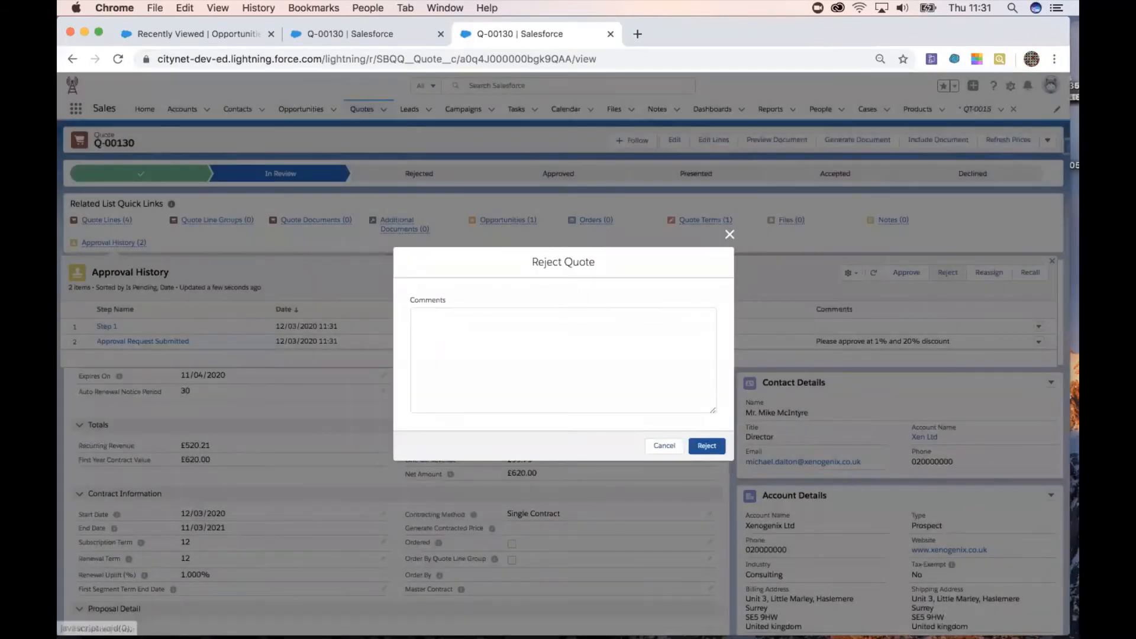
{"action": "type", "text": "No discount ever!"}
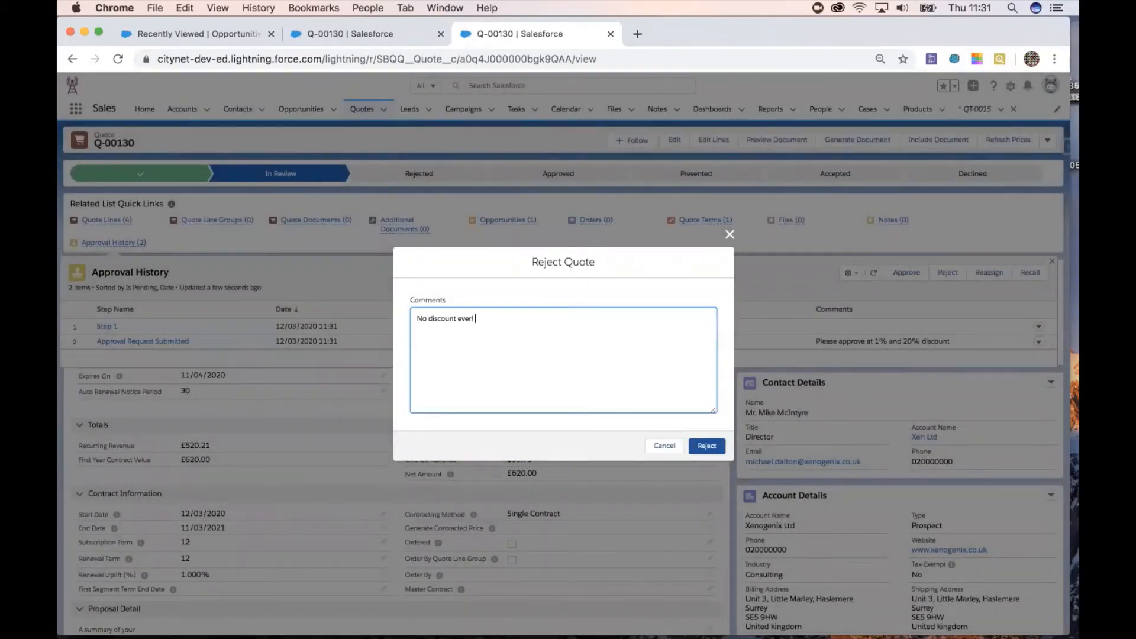
{"action": "type", "text": " but increase to 2% renewal upliuft an"}
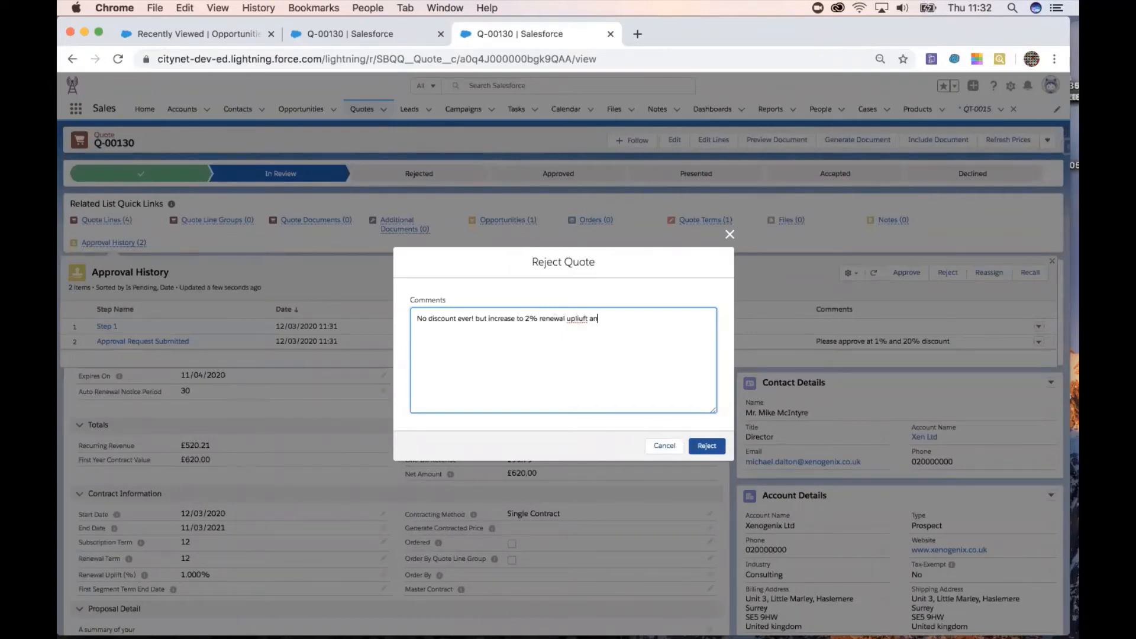
{"action": "key", "text": "BackSpace"}
{"action": "key", "text": "BackSpace"}
{"action": "key", "text": "BackSpace"}
{"action": "type", "text": "ft and its ok"}
{"action": "left_click", "coordinate": [707, 447]}
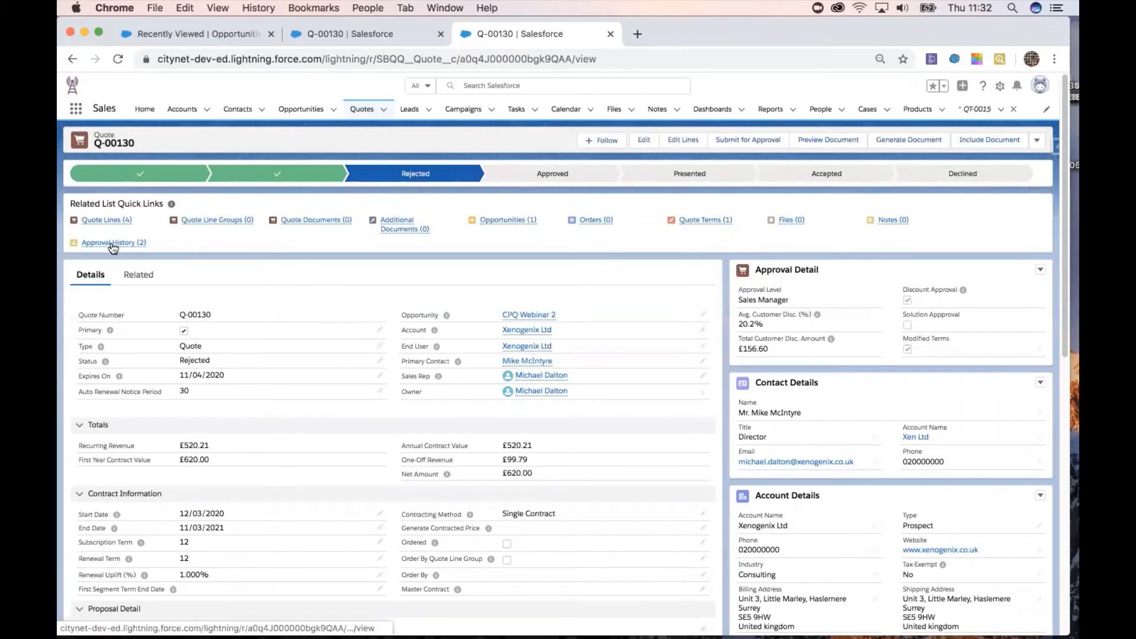
Step: Set the quote's renewal uplift to 2% and save the record
{"action": "mouse_move", "coordinate": [113, 247]}
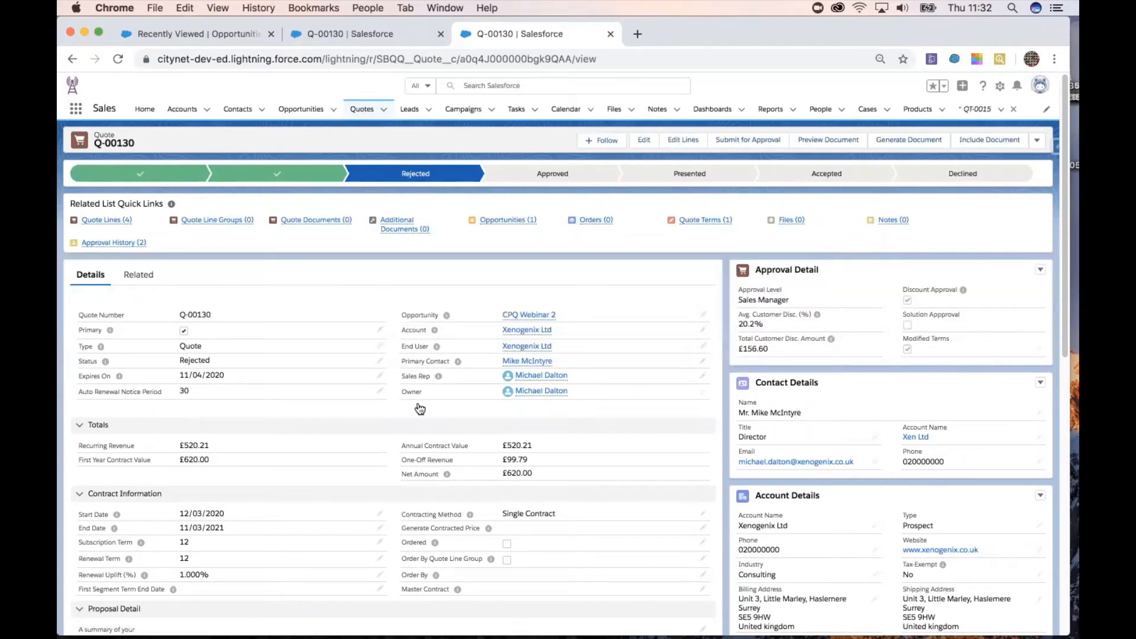
{"action": "scroll", "coordinate": [418, 407], "scroll_direction": "down", "scroll_amount": 2}
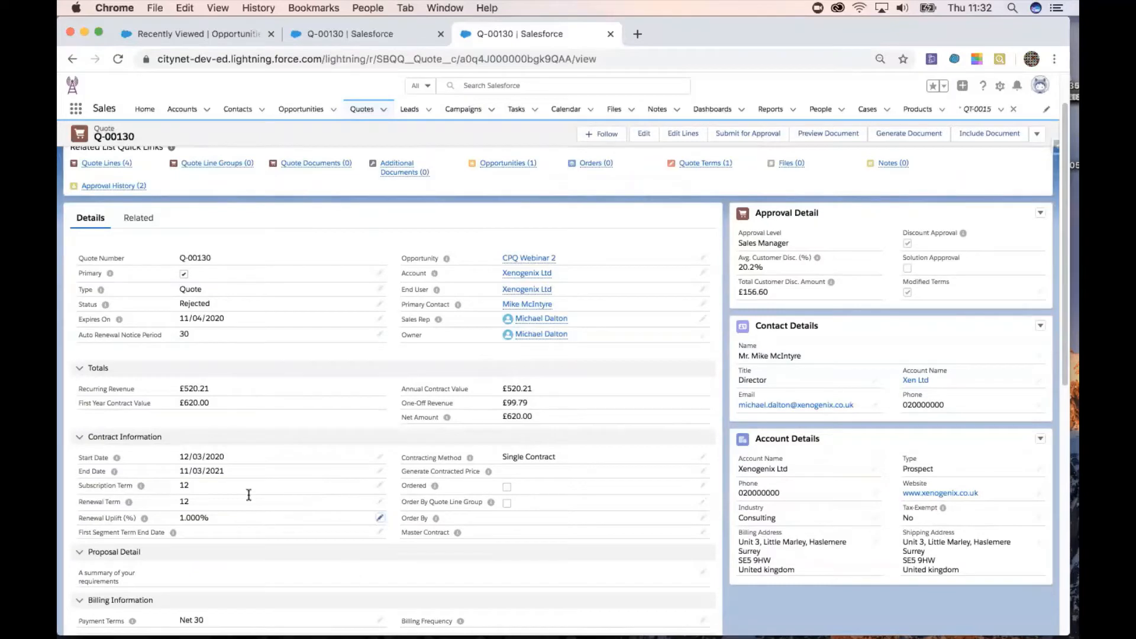
{"action": "double_click", "coordinate": [231, 510]}
{"action": "type", "text": "2"}
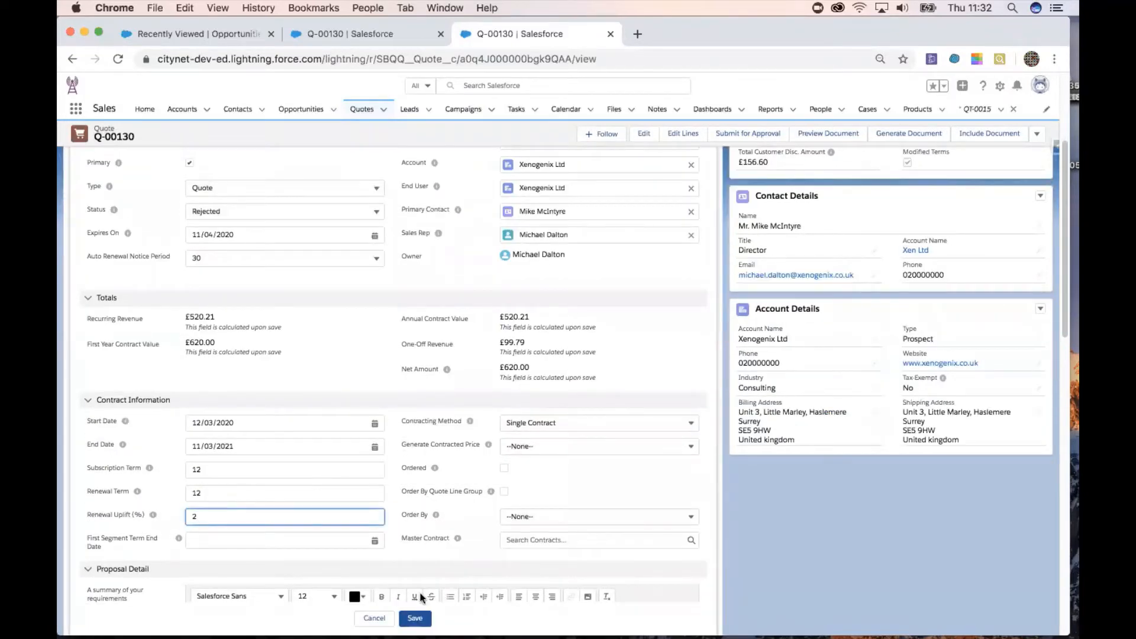
{"action": "left_click", "coordinate": [415, 618]}
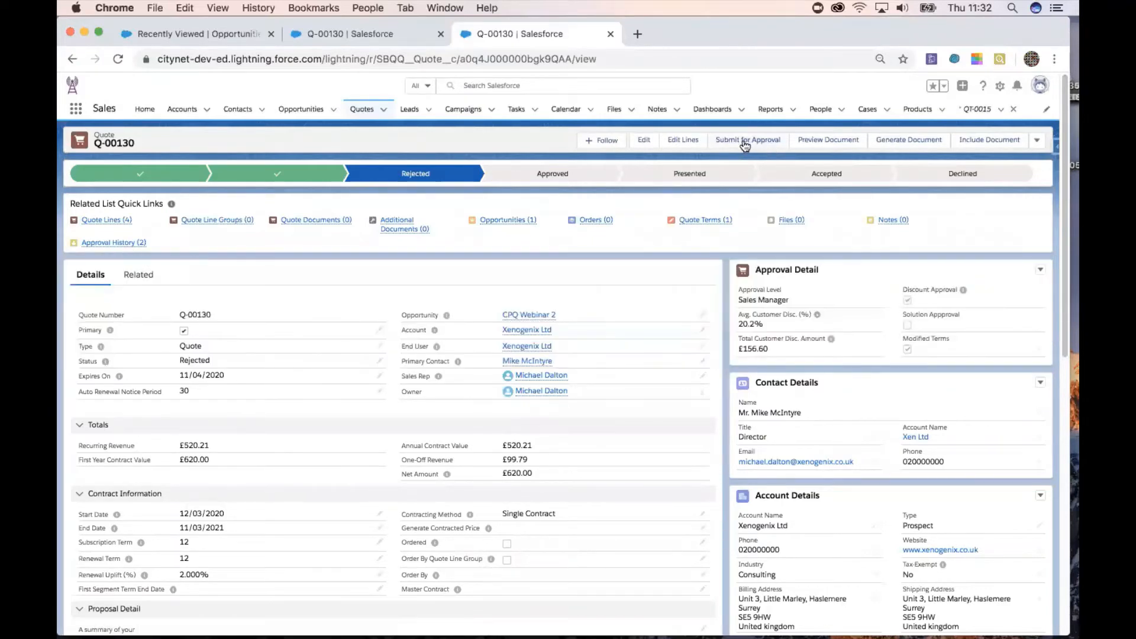
Step: Resubmit the quote for approval with the comment "Changes made"
{"action": "left_click", "coordinate": [744, 140]}
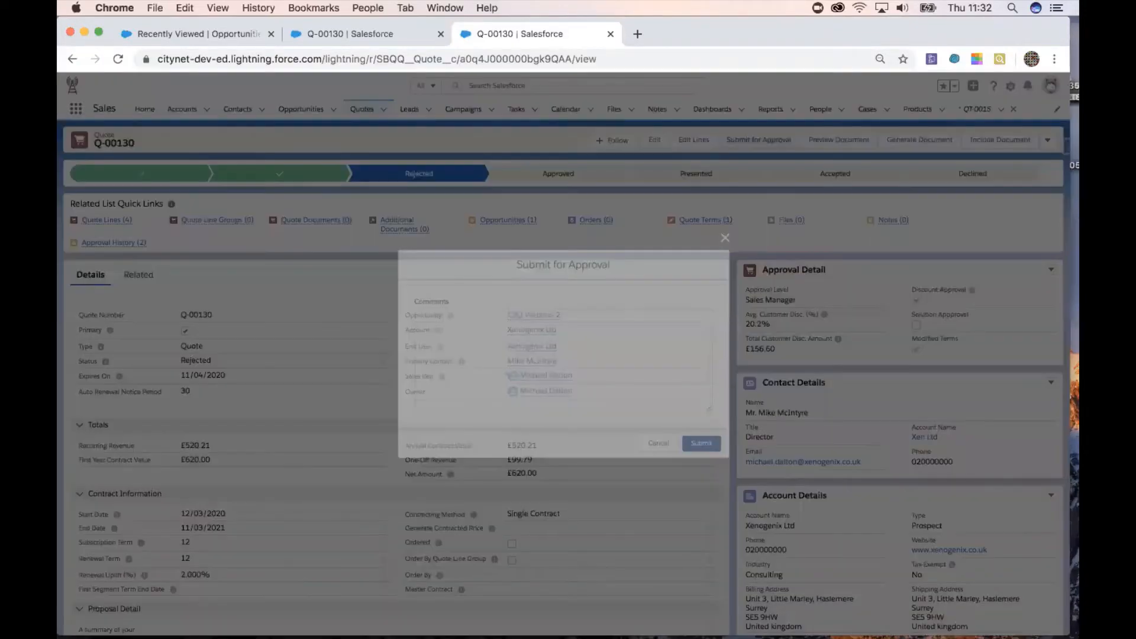
{"action": "type", "text": "Changesd"}
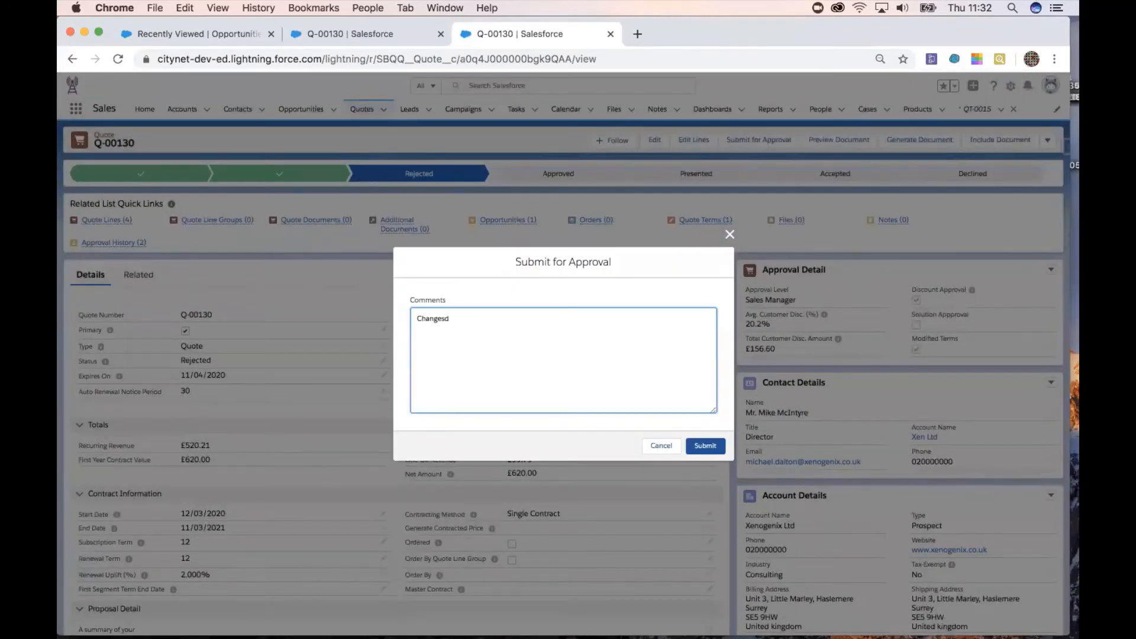
{"action": "key", "text": "BackSpace"}
{"action": "type", "text": "made"}
{"action": "left_click", "coordinate": [694, 445]}
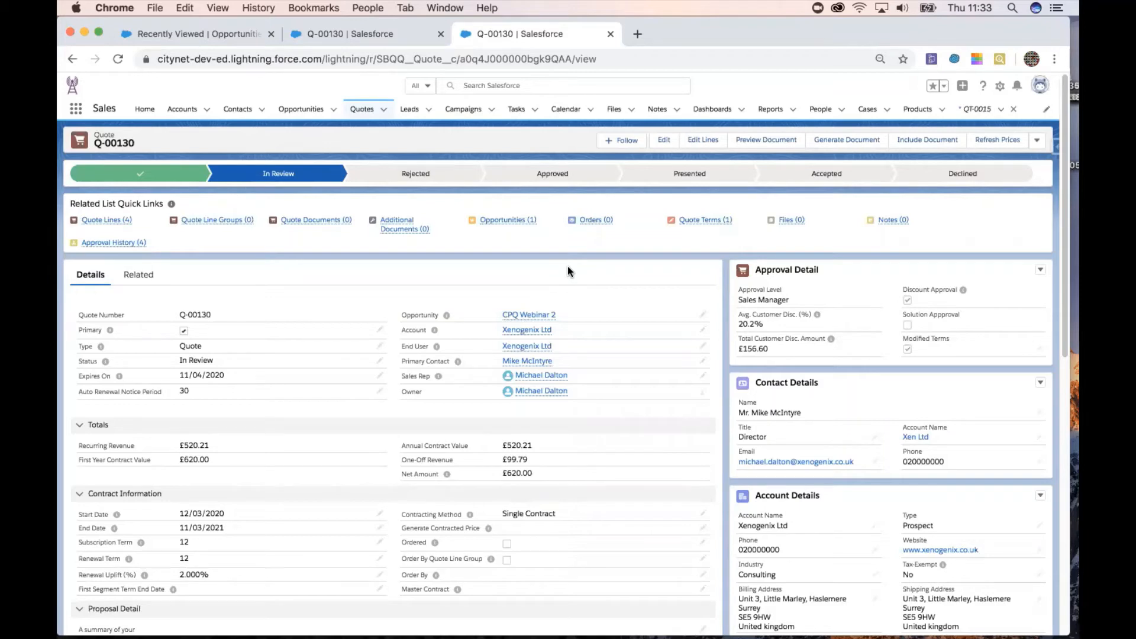
Step: Approve the quote from its approval history with the comment "All good, go ahead."
{"action": "left_click", "coordinate": [120, 243]}
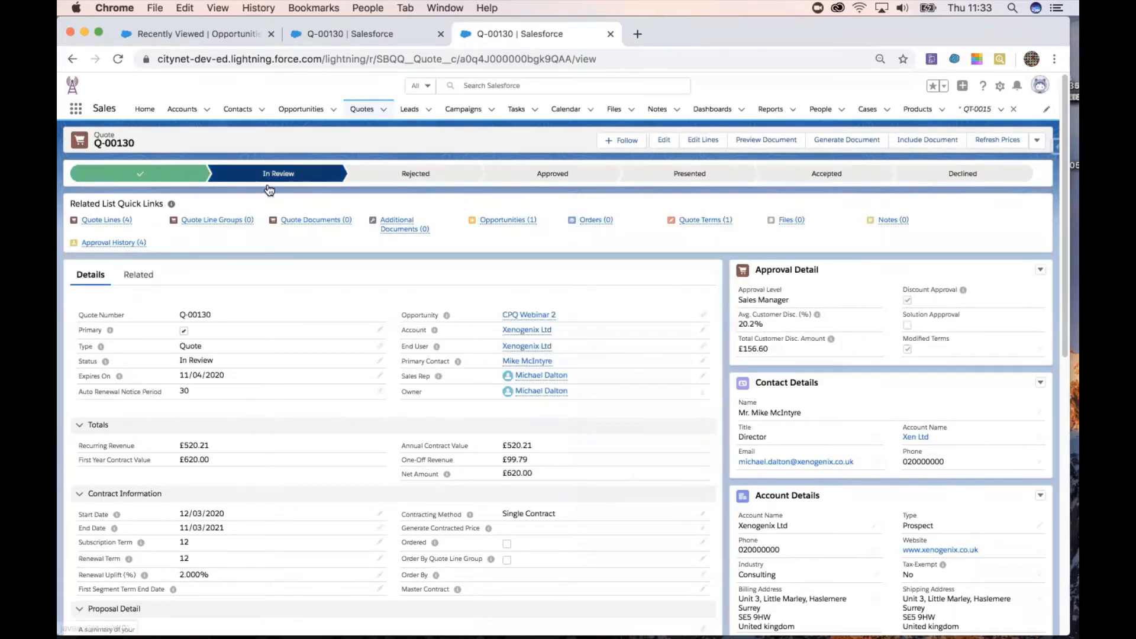
{"action": "mouse_move", "coordinate": [117, 247]}
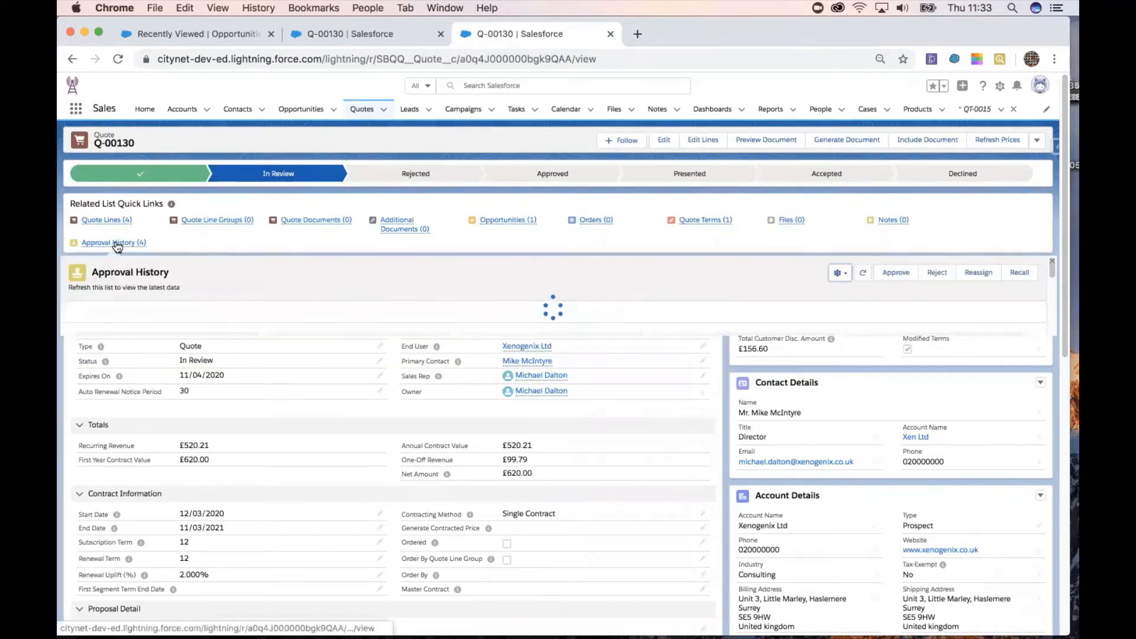
{"action": "left_click", "coordinate": [903, 272]}
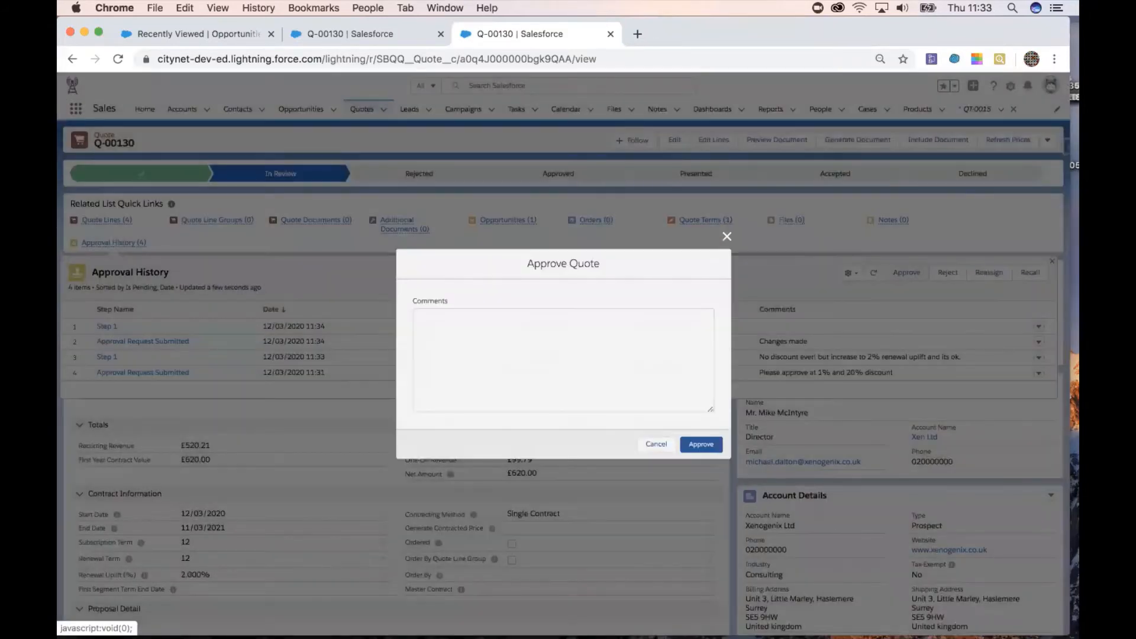
{"action": "type", "text": "All good, go ahead."}
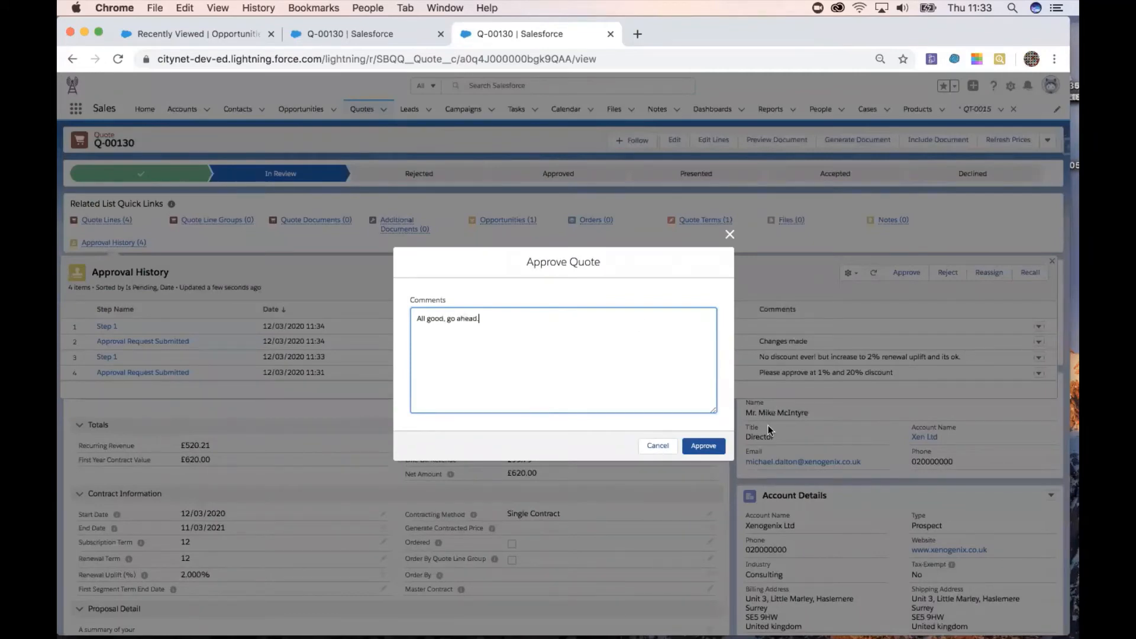
{"action": "left_click", "coordinate": [704, 446]}
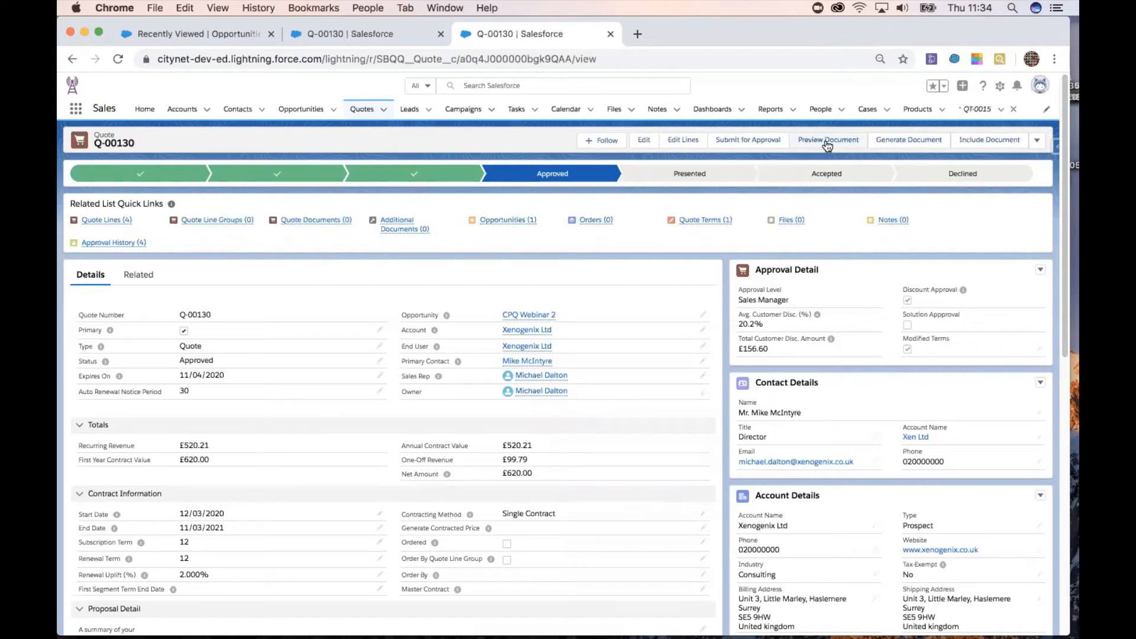
Step: Start generating the quote document, review the available templates and keep Training Sample
{"action": "left_click", "coordinate": [908, 145]}
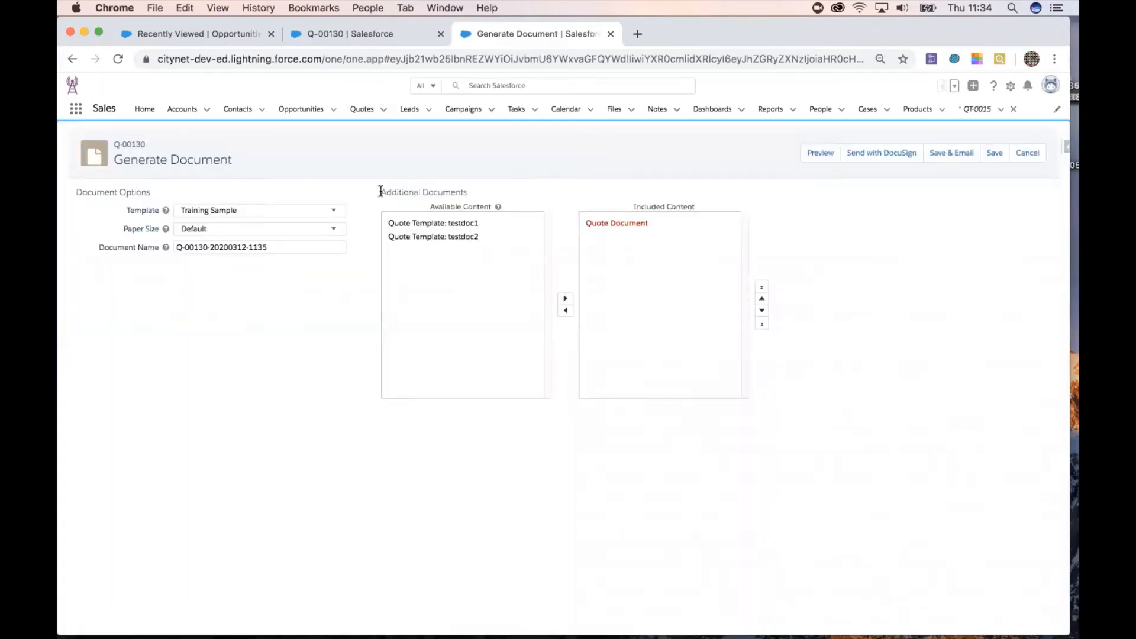
{"action": "left_click", "coordinate": [325, 213]}
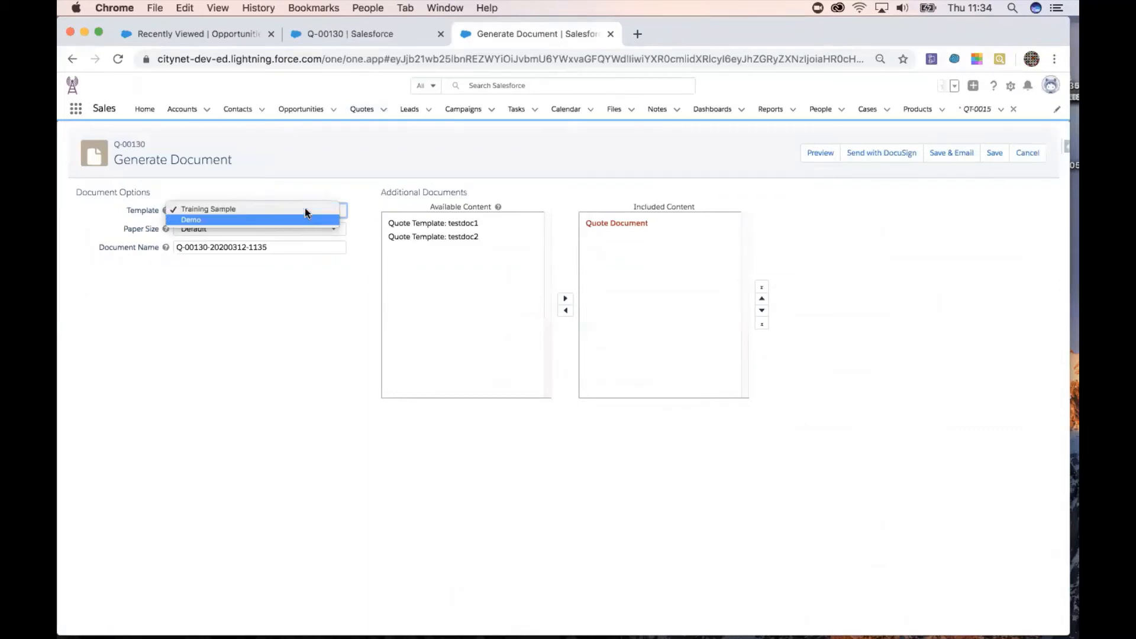
{"action": "left_click", "coordinate": [455, 153]}
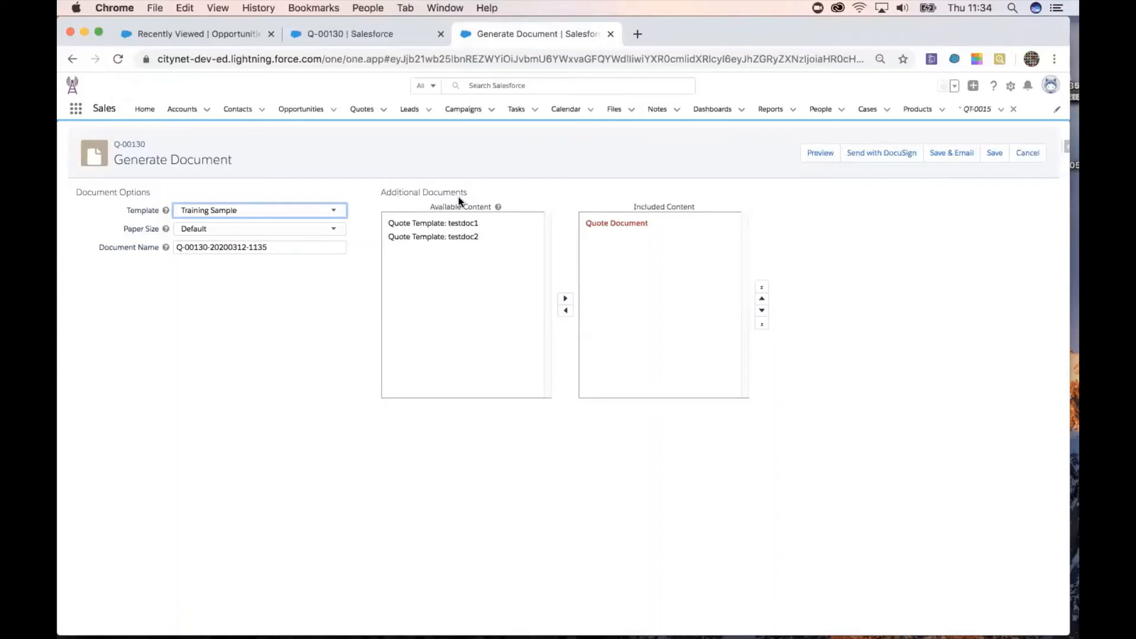
Step: Include the testdoc1 template ahead of the quote document, and remove it from the included content again
{"action": "left_click", "coordinate": [445, 223]}
{"action": "left_click", "coordinate": [565, 298]}
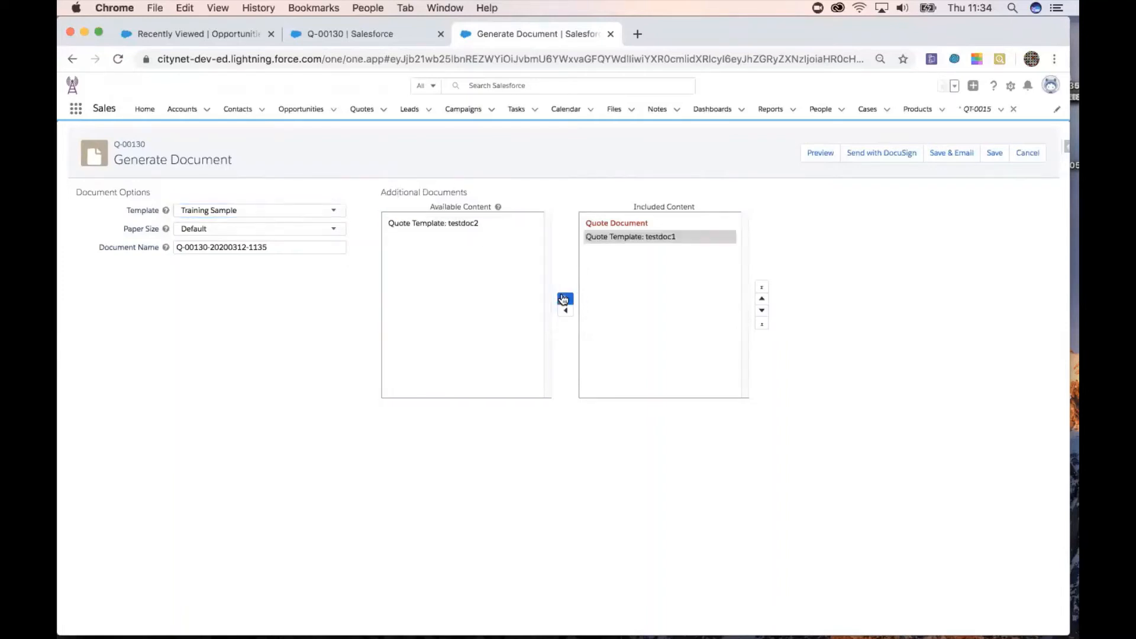
{"action": "left_click", "coordinate": [762, 299]}
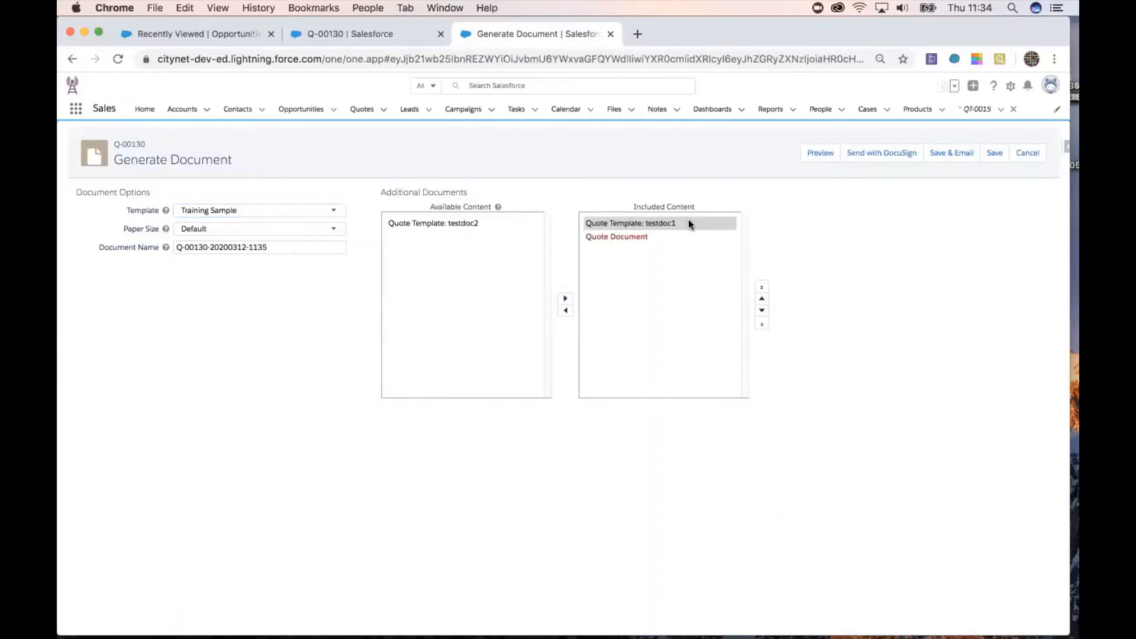
{"action": "left_click", "coordinate": [688, 223]}
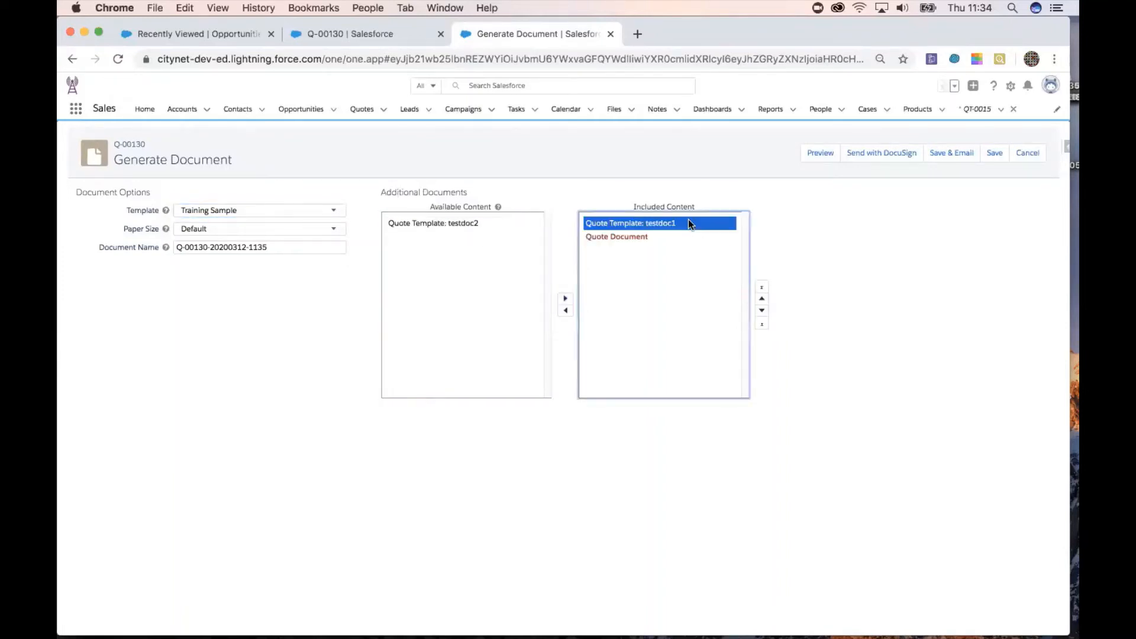
{"action": "left_click", "coordinate": [565, 312]}
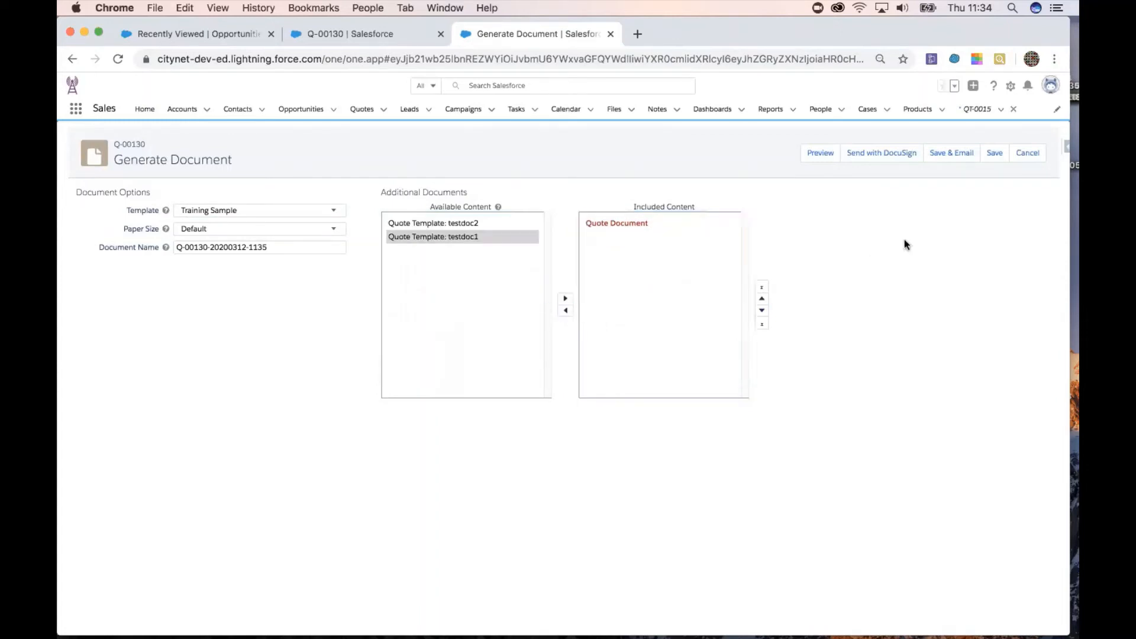
Step: Preview the quote document, review its line items, terms and signature block, close the preview and save the document
{"action": "left_click", "coordinate": [821, 155]}
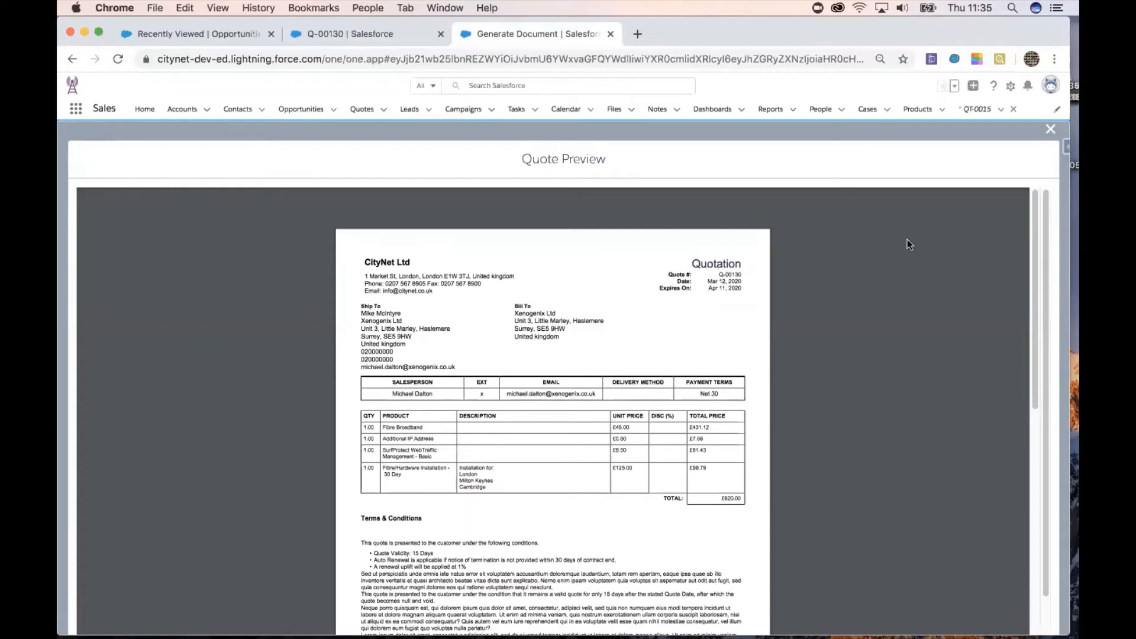
{"action": "scroll", "coordinate": [1025, 265], "scroll_direction": "down", "scroll_amount": 3}
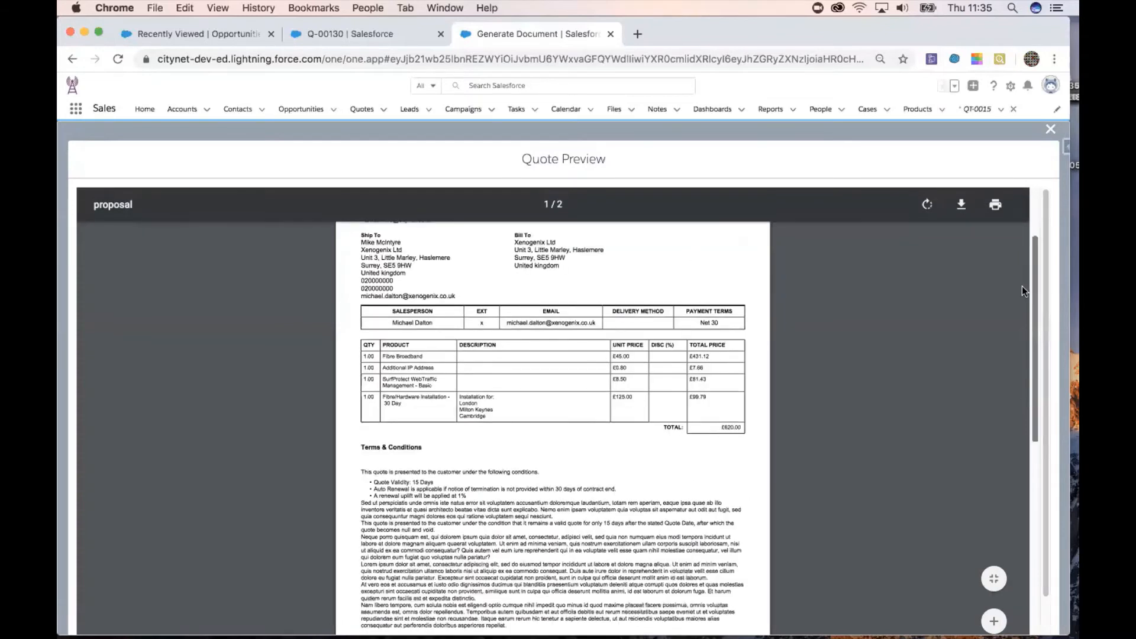
{"action": "scroll", "coordinate": [1021, 286], "scroll_direction": "down", "scroll_amount": 3}
{"action": "scroll", "coordinate": [394, 383], "scroll_direction": "down", "scroll_amount": 1}
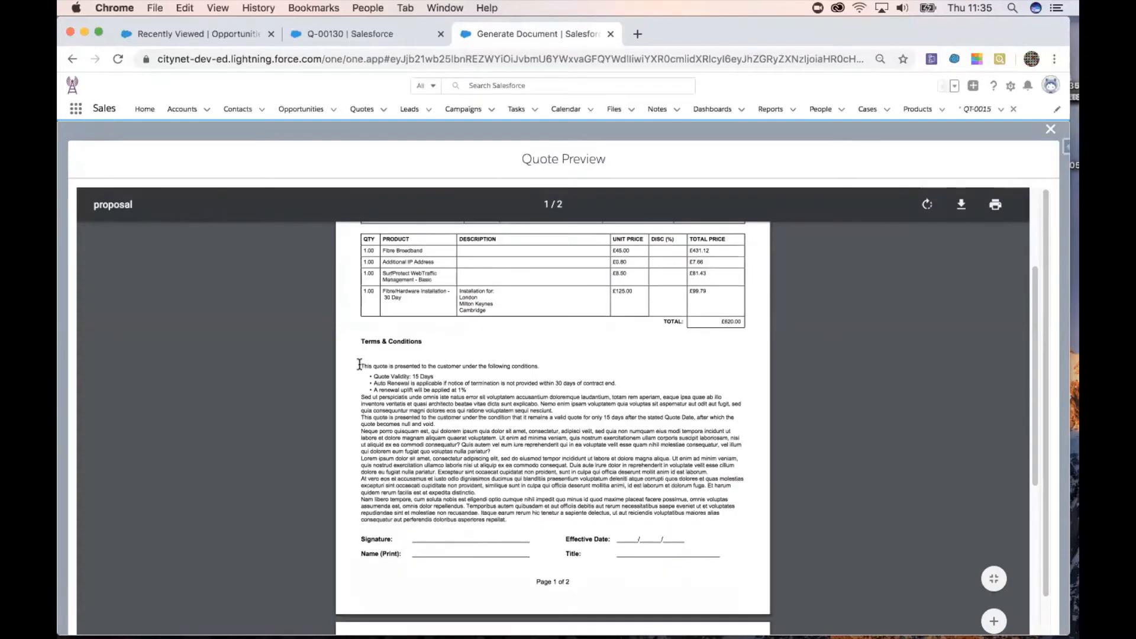
{"action": "left_click_drag", "start_coordinate": [480, 387], "coordinate": [509, 375]}
{"action": "left_click", "coordinate": [509, 375]}
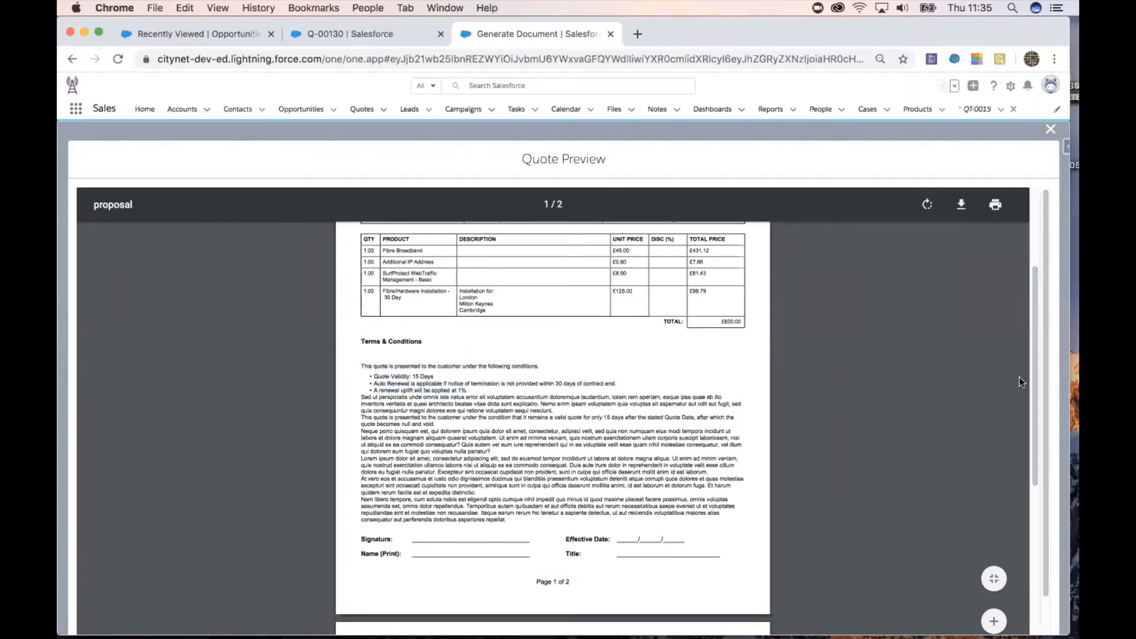
{"action": "scroll", "coordinate": [1025, 367], "scroll_direction": "down", "scroll_amount": 3}
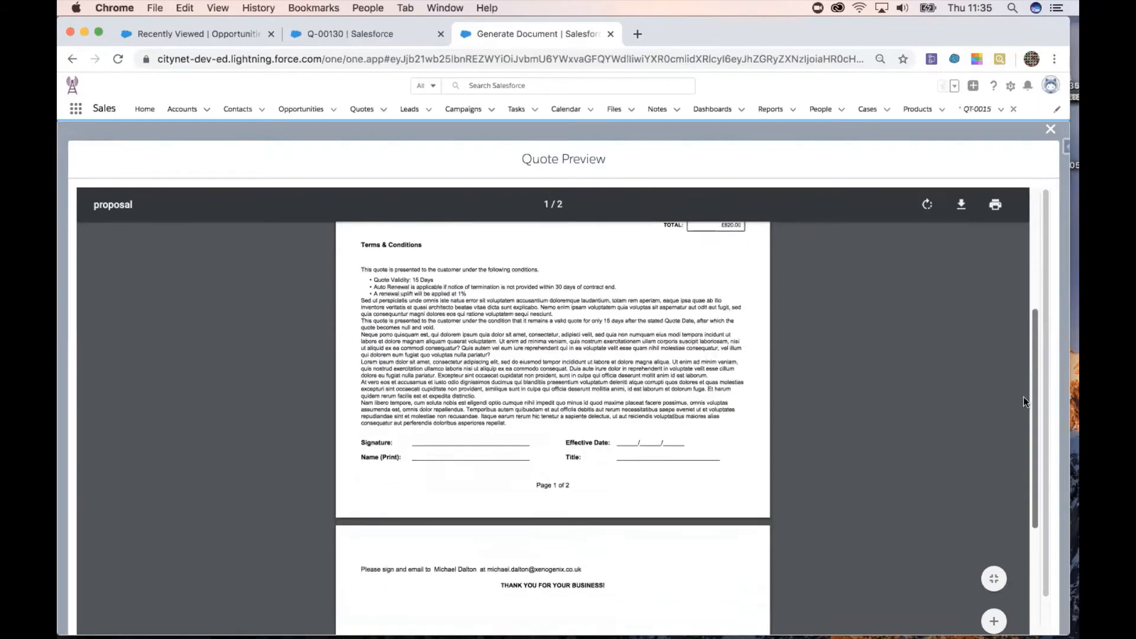
{"action": "scroll", "coordinate": [1042, 312], "scroll_direction": "up", "scroll_amount": 2}
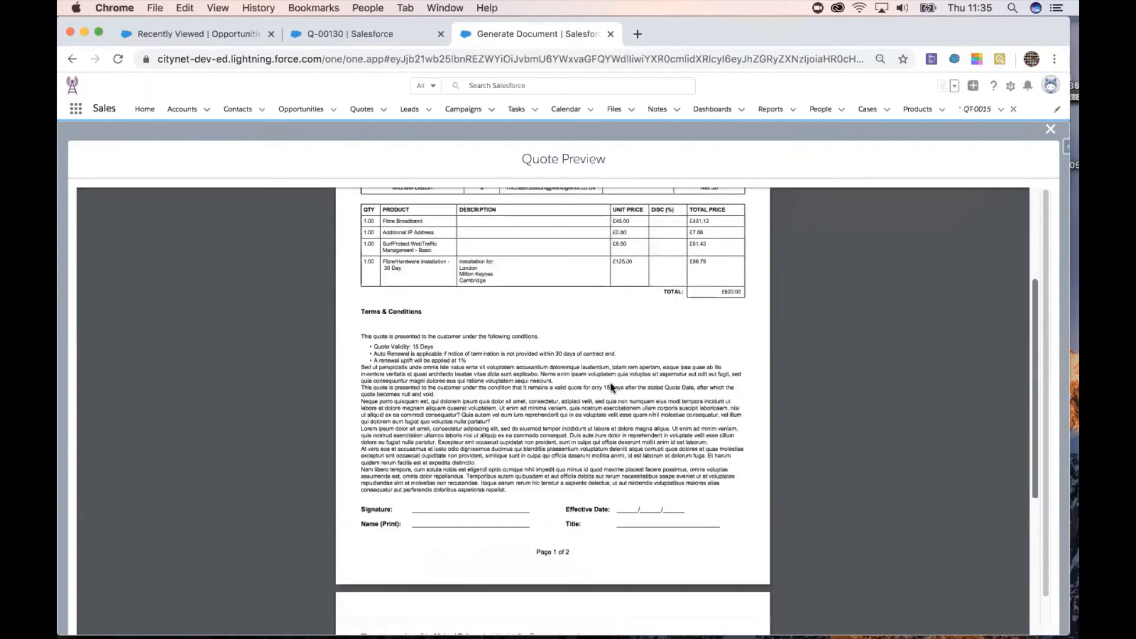
{"action": "scroll", "coordinate": [1002, 184], "scroll_direction": "up", "scroll_amount": 4}
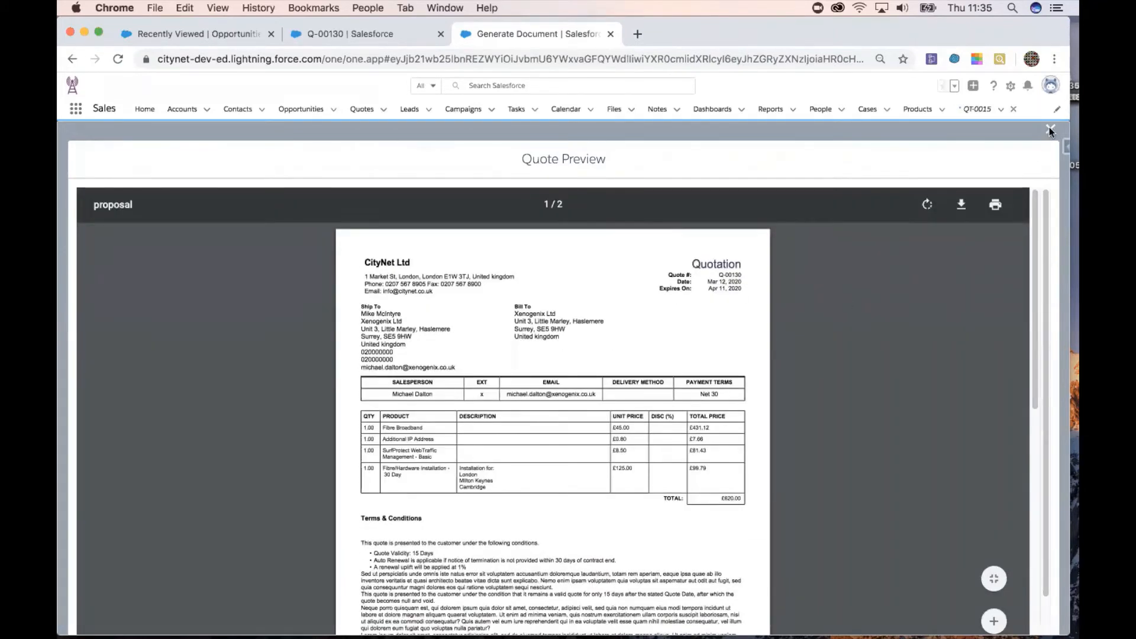
{"action": "left_click", "coordinate": [1049, 128]}
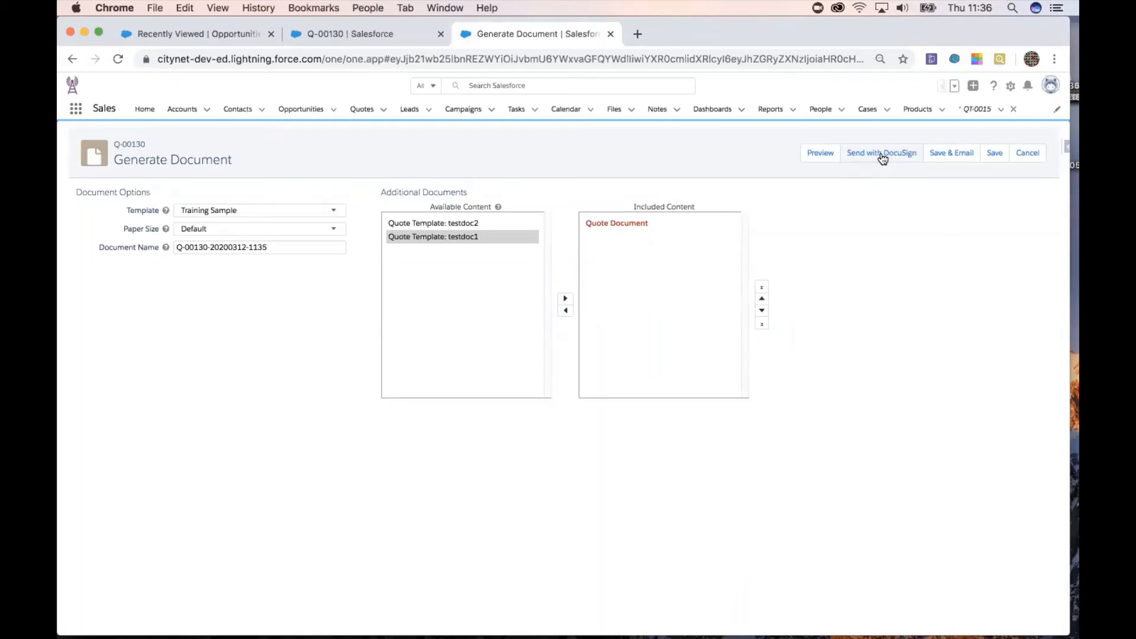
{"action": "left_click", "coordinate": [994, 155]}
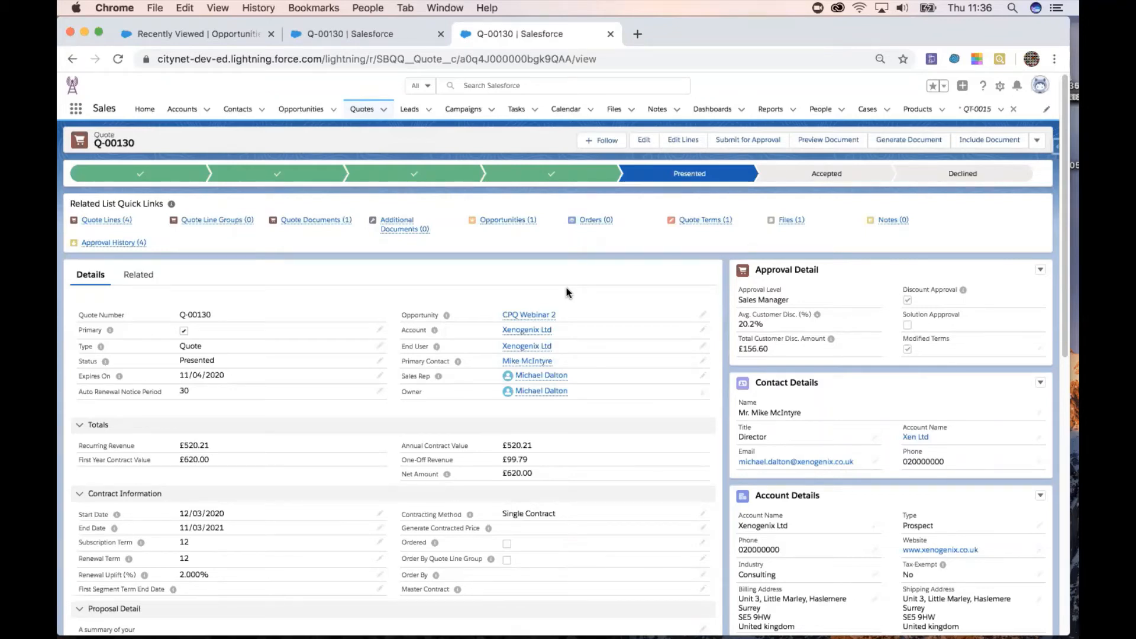
Step: Change the quote's status to Accepted and save the record
{"action": "left_click", "coordinate": [828, 175]}
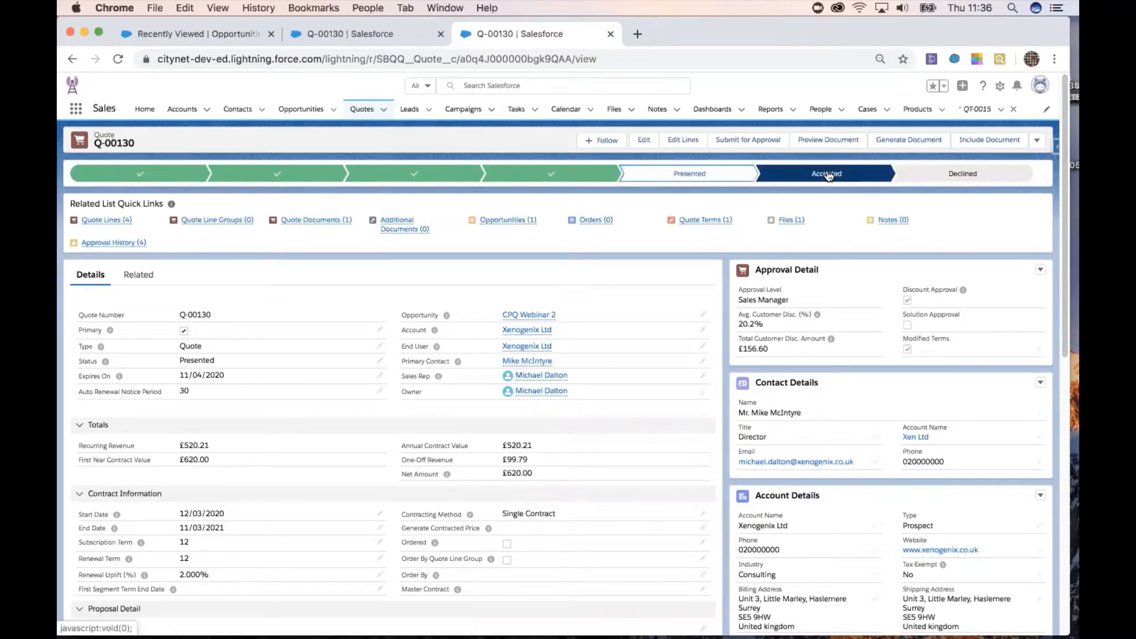
{"action": "left_click", "coordinate": [384, 361]}
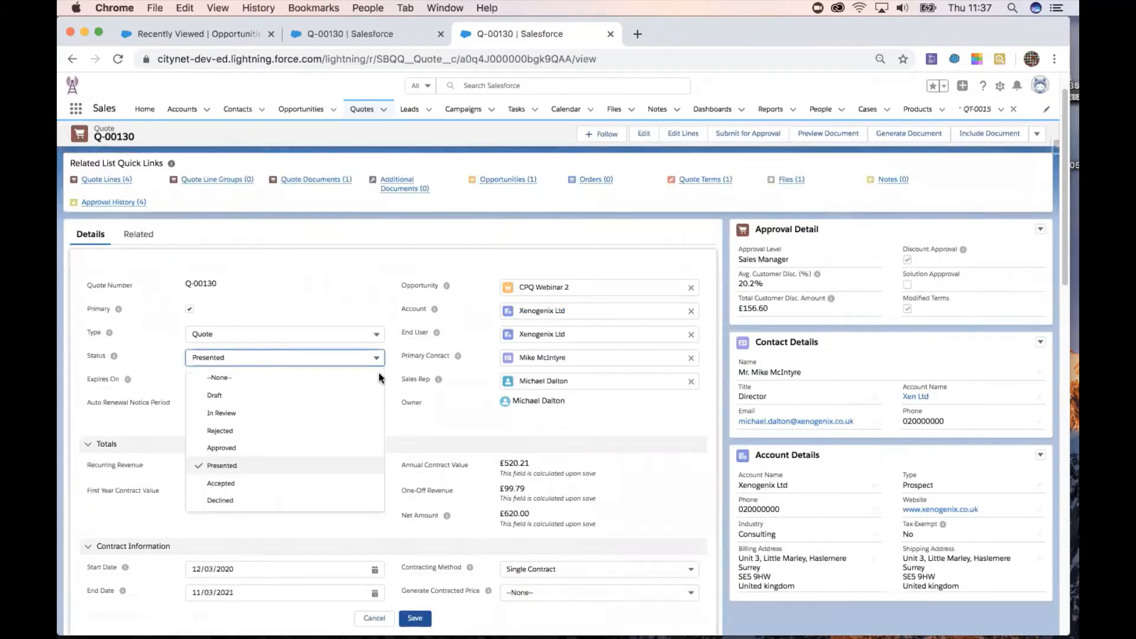
{"action": "left_click", "coordinate": [320, 483]}
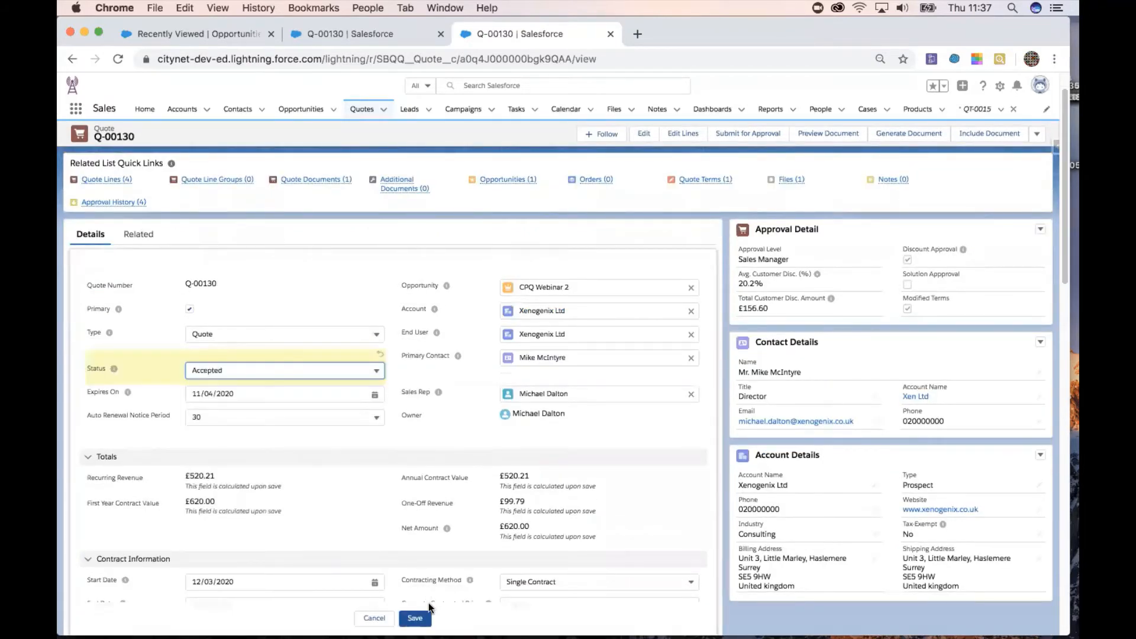
{"action": "left_click", "coordinate": [421, 617]}
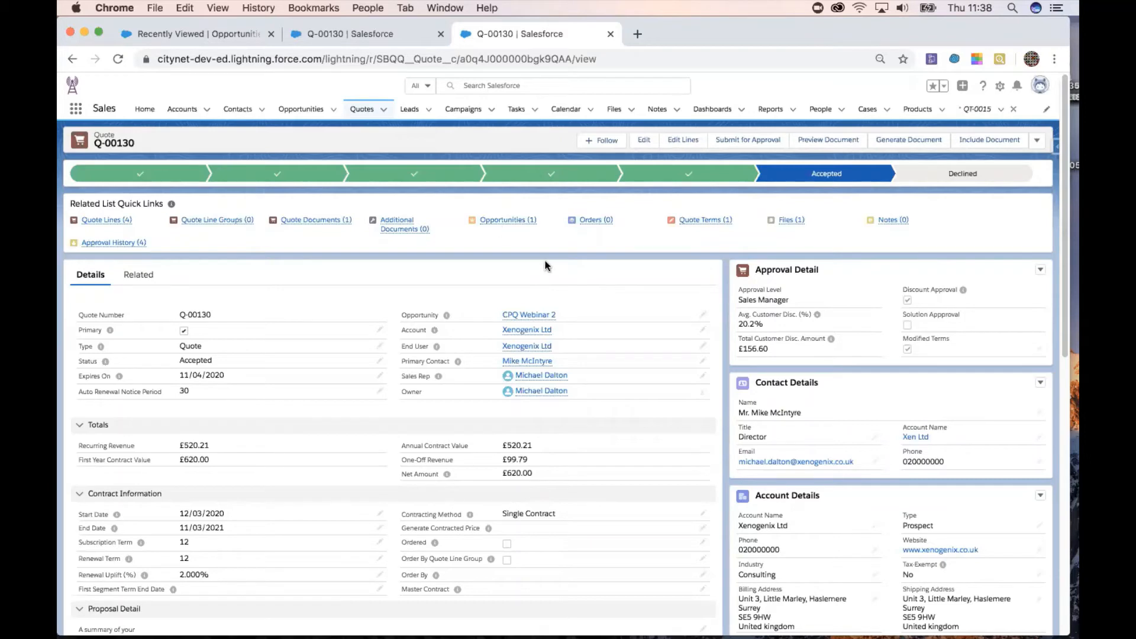
Step: Open the quote's related opportunity CPQ Webinar 2 and check its stage and Contracted field
{"action": "mouse_move", "coordinate": [507, 225]}
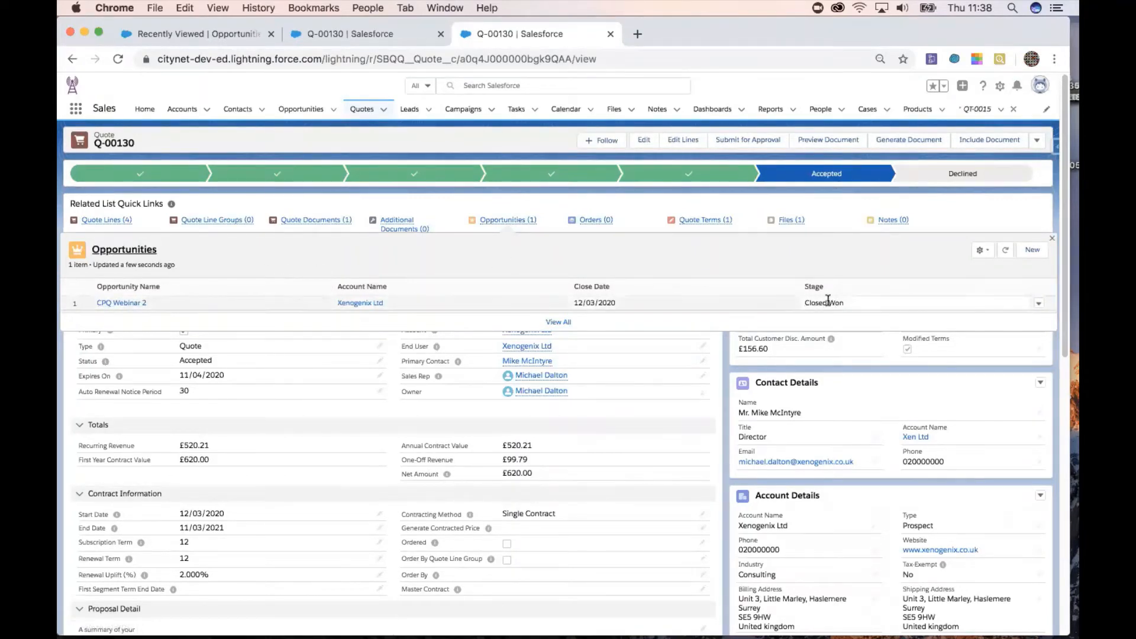
{"action": "left_click", "coordinate": [110, 304]}
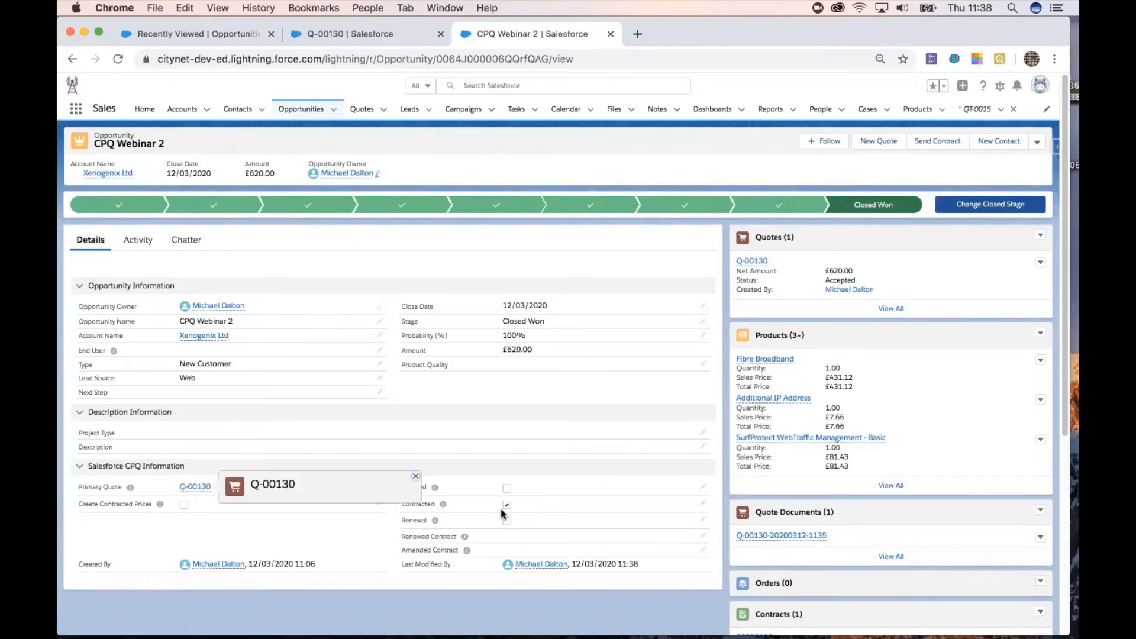
{"action": "mouse_move", "coordinate": [443, 505]}
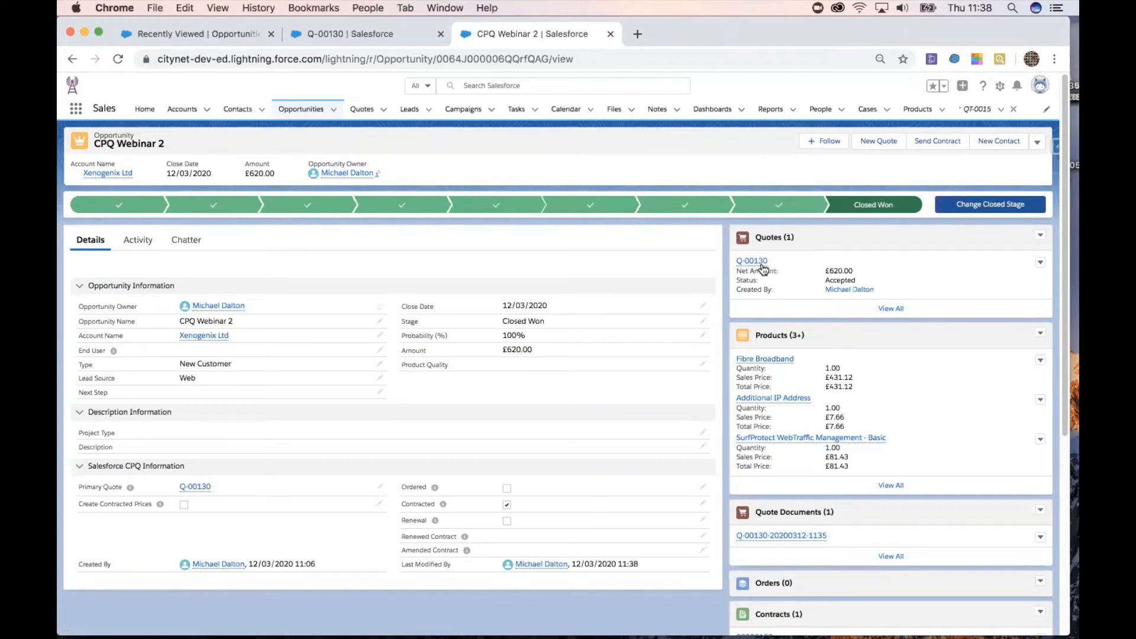
Step: Review the opportunity's related quotes, products, quote documents and contracts
{"action": "mouse_move", "coordinate": [767, 267]}
{"action": "scroll", "coordinate": [875, 339], "scroll_direction": "down", "scroll_amount": 4}
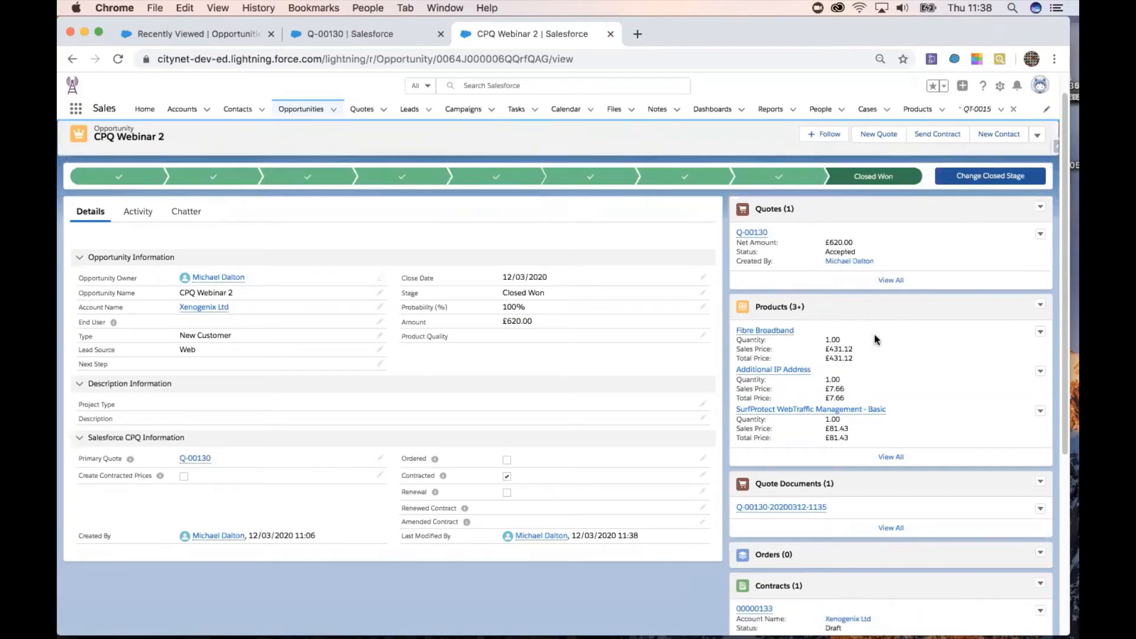
{"action": "scroll", "coordinate": [875, 339], "scroll_direction": "down", "scroll_amount": 3}
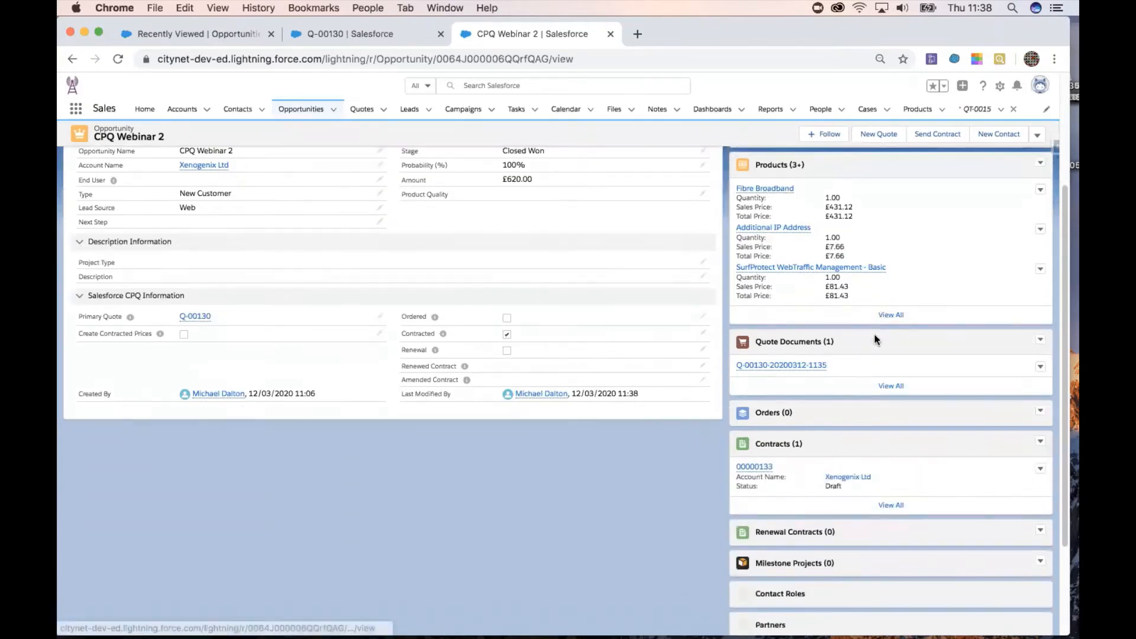
{"action": "mouse_move", "coordinate": [777, 343]}
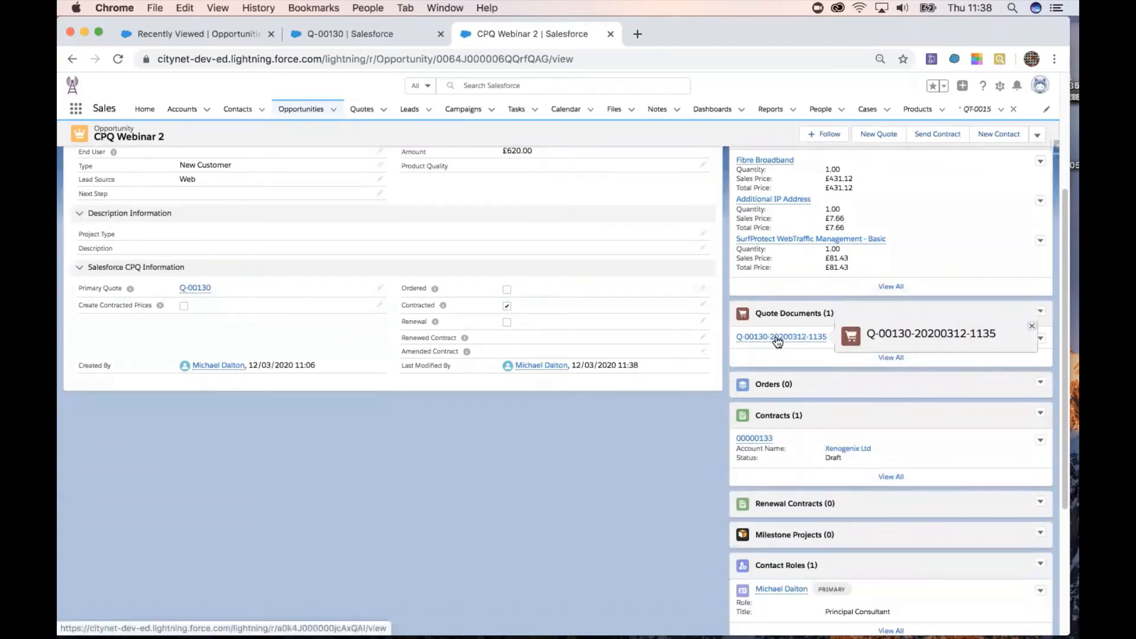
{"action": "scroll", "coordinate": [891, 310], "scroll_direction": "down", "scroll_amount": 6}
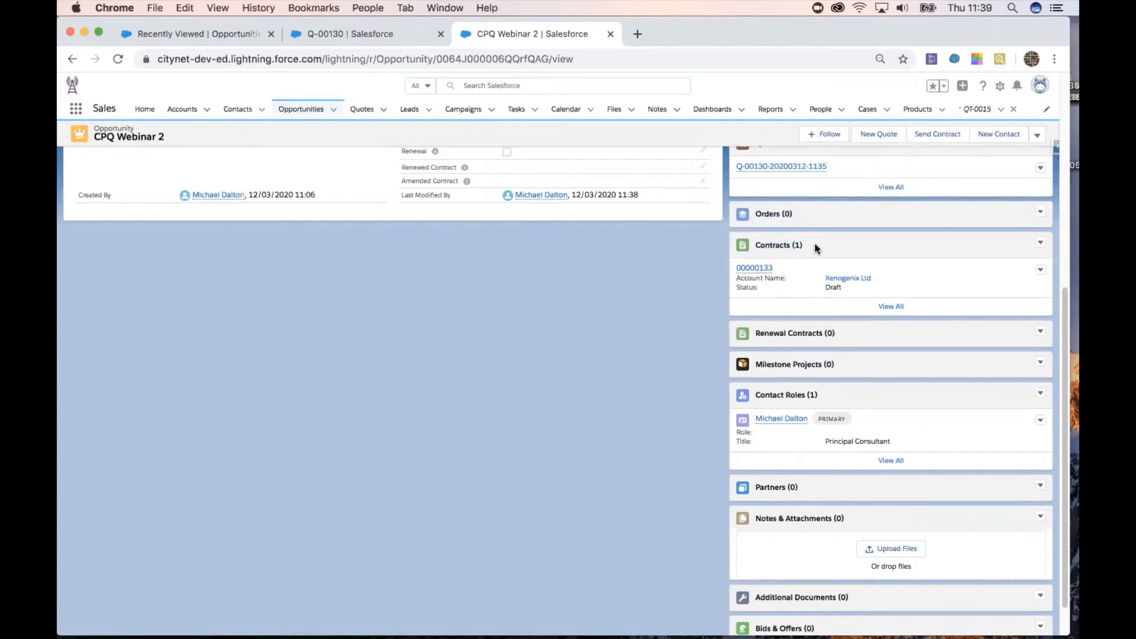
{"action": "scroll", "coordinate": [815, 248], "scroll_direction": "up", "scroll_amount": 6}
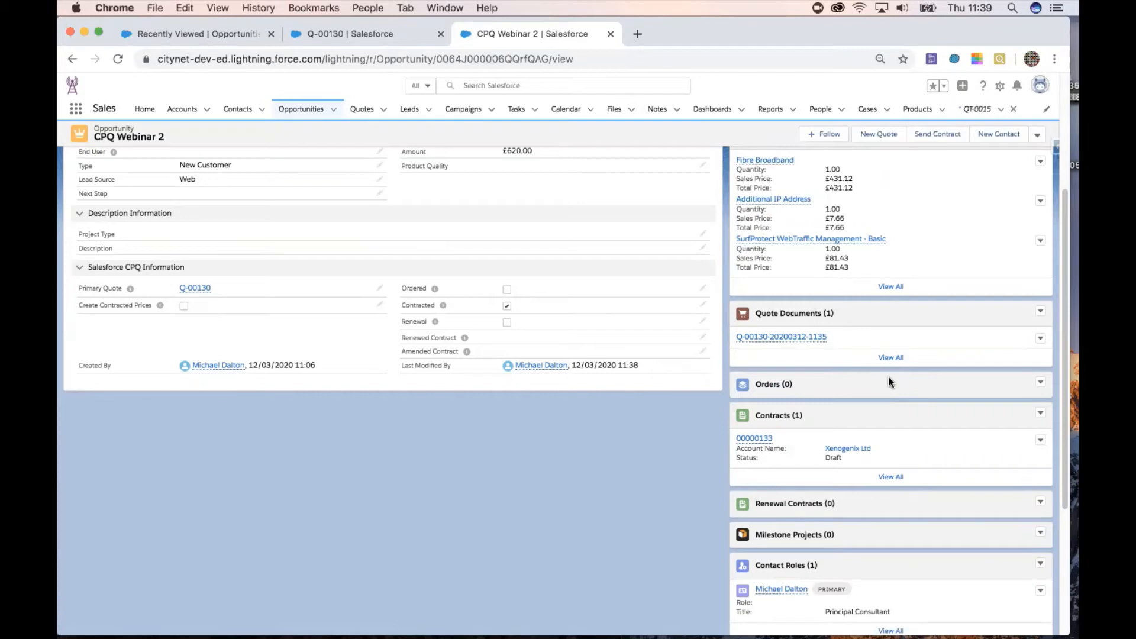
Step: Mark the CPQ Webinar 2 opportunity as Ordered and save the record
{"action": "left_click", "coordinate": [703, 291]}
{"action": "left_click", "coordinate": [505, 287]}
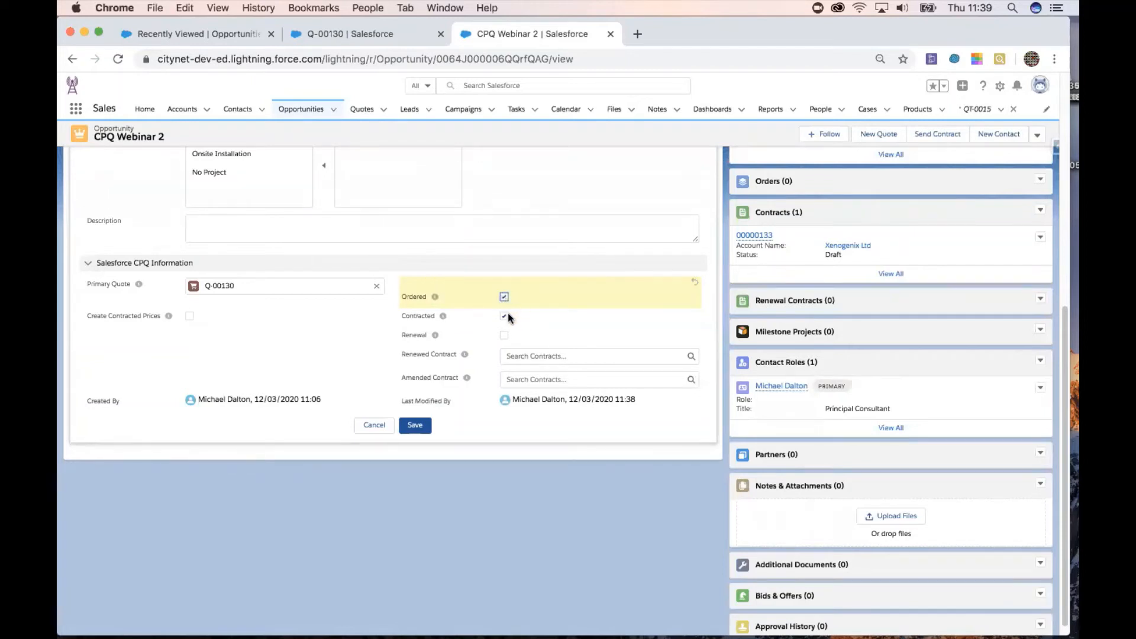
{"action": "left_click", "coordinate": [415, 425]}
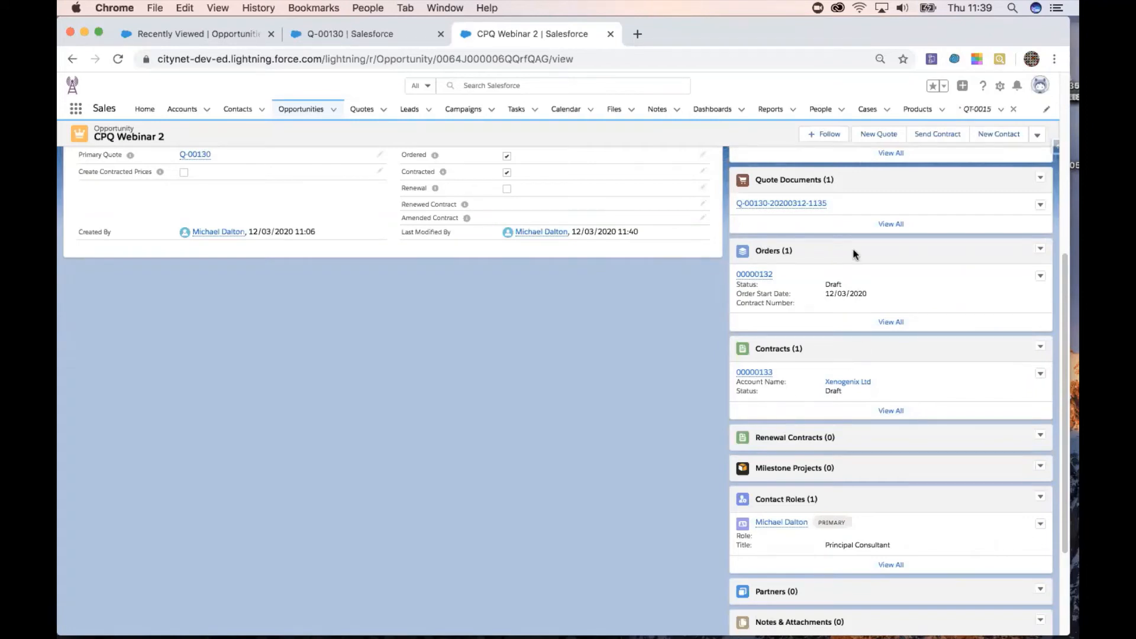
Step: Open the opportunity's related order separately, review its order products and provisioning case, and close it
{"action": "left_click", "coordinate": [755, 275], "text": "super"}
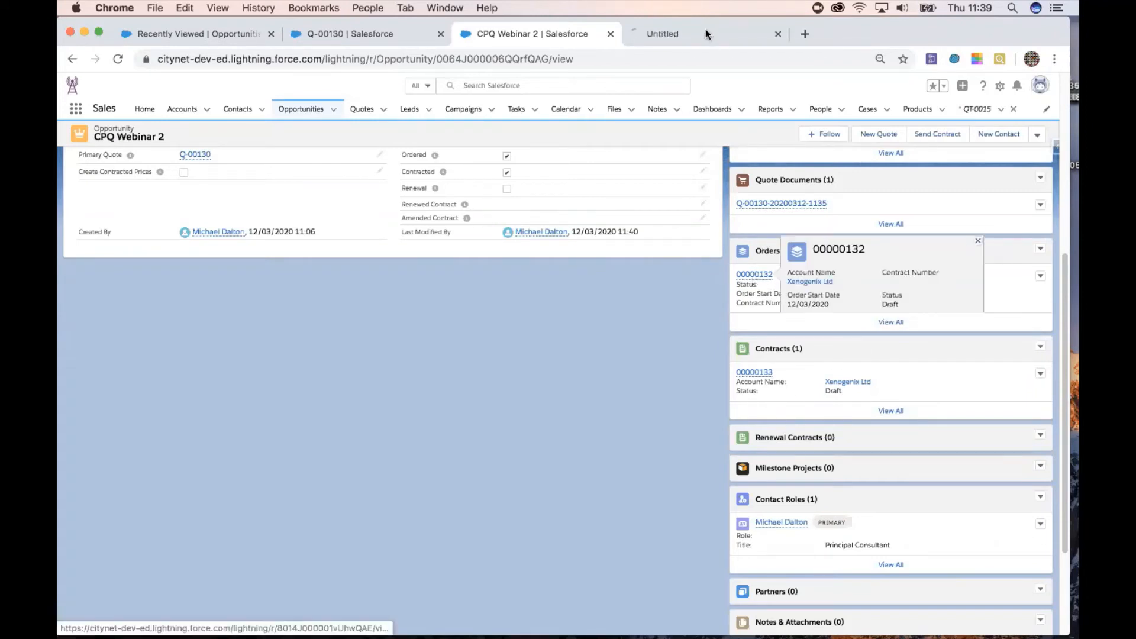
{"action": "left_click", "coordinate": [706, 34]}
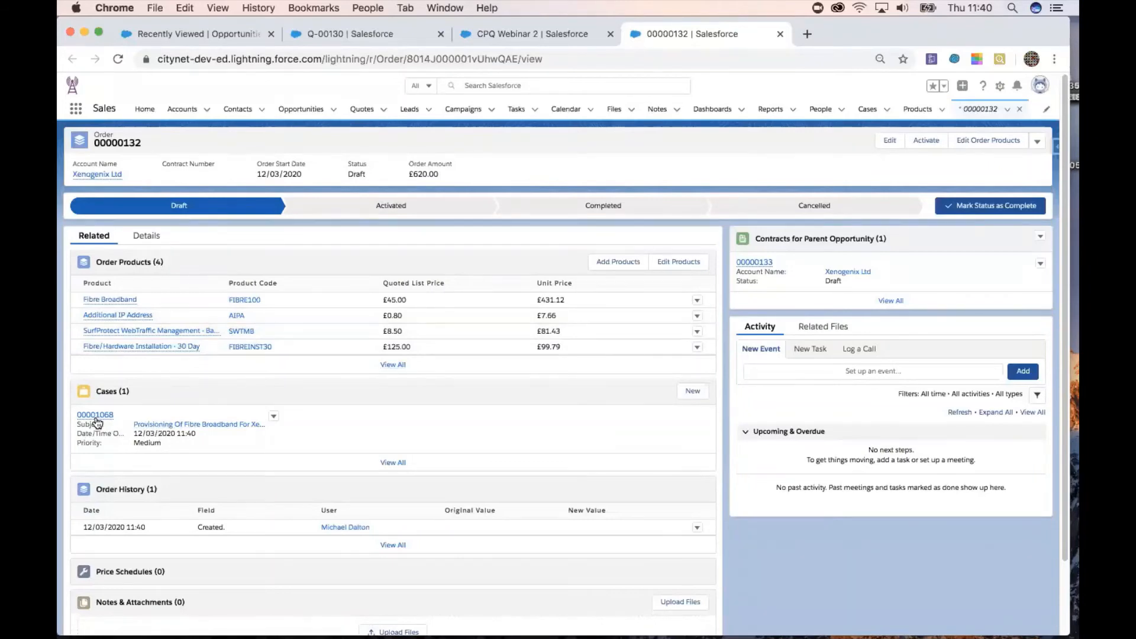
{"action": "mouse_move", "coordinate": [98, 421]}
{"action": "left_click", "coordinate": [779, 34]}
Step: Open the opportunity's related contract separately and review its details, subscriptions and renewal information
{"action": "scroll", "coordinate": [1063, 292], "scroll_direction": "up", "scroll_amount": 3}
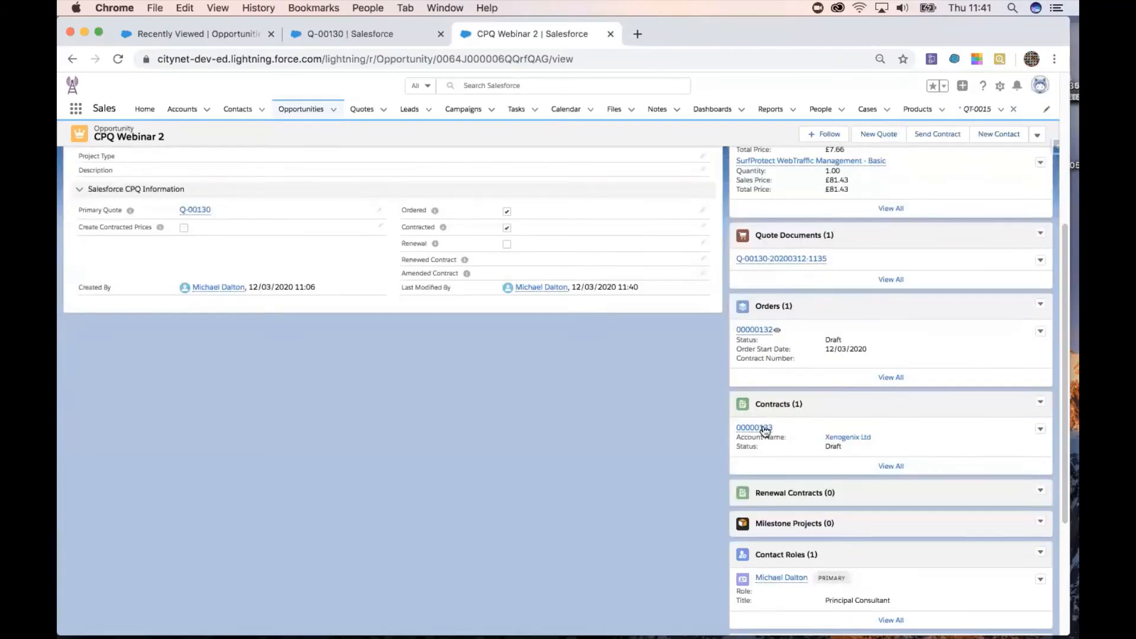
{"action": "left_click", "coordinate": [764, 429], "text": "super"}
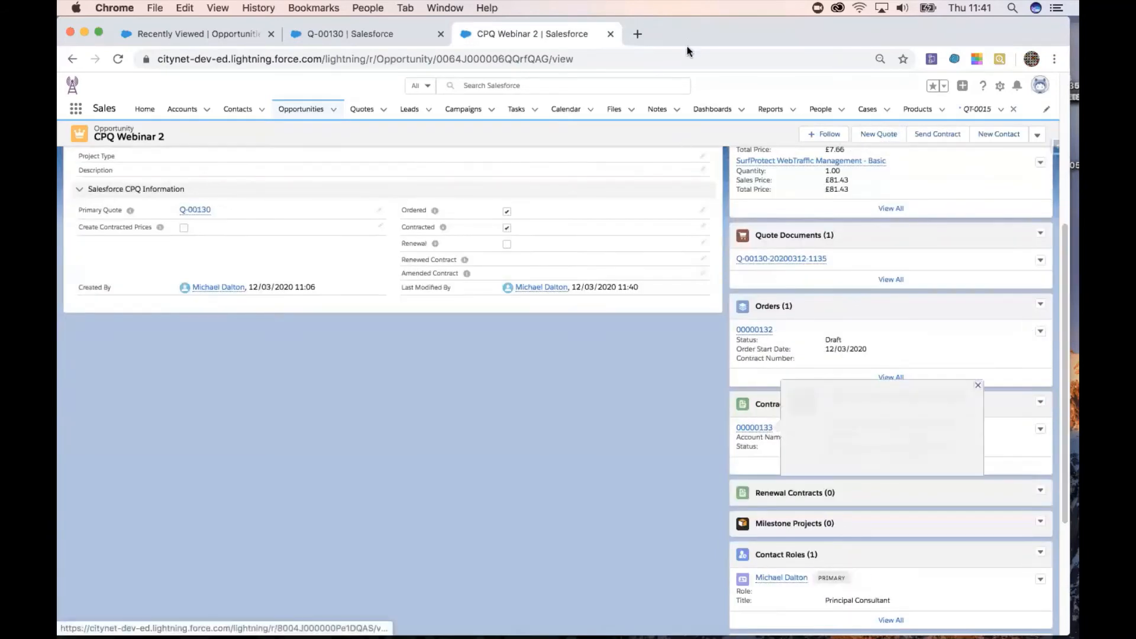
{"action": "left_click_drag", "start_coordinate": [1064, 299], "coordinate": [1064, 183]}
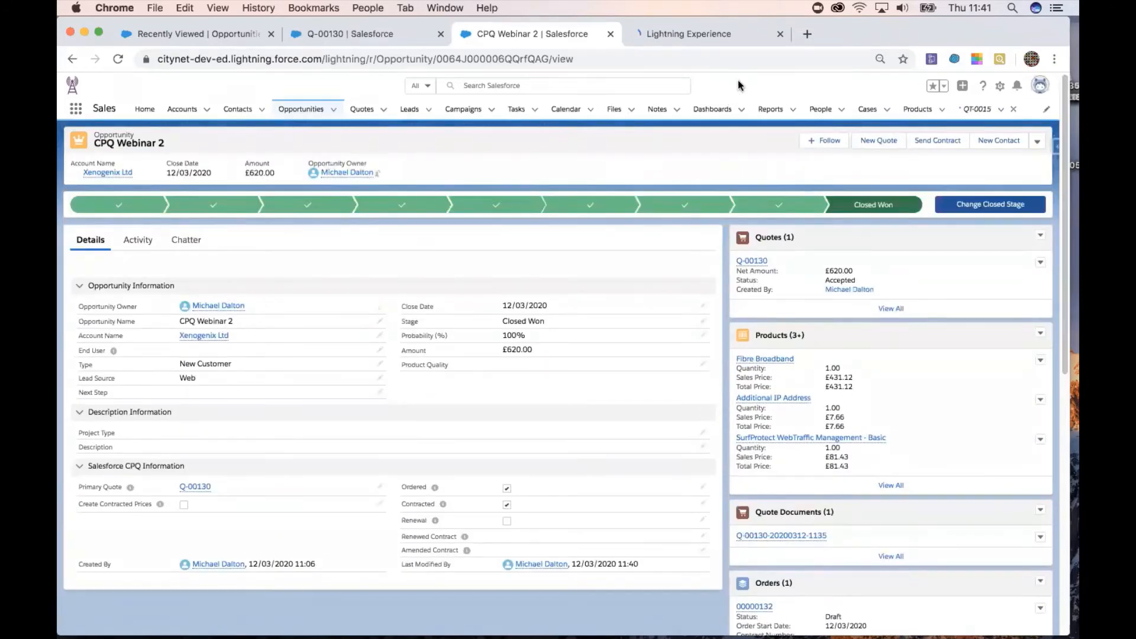
{"action": "left_click", "coordinate": [715, 36]}
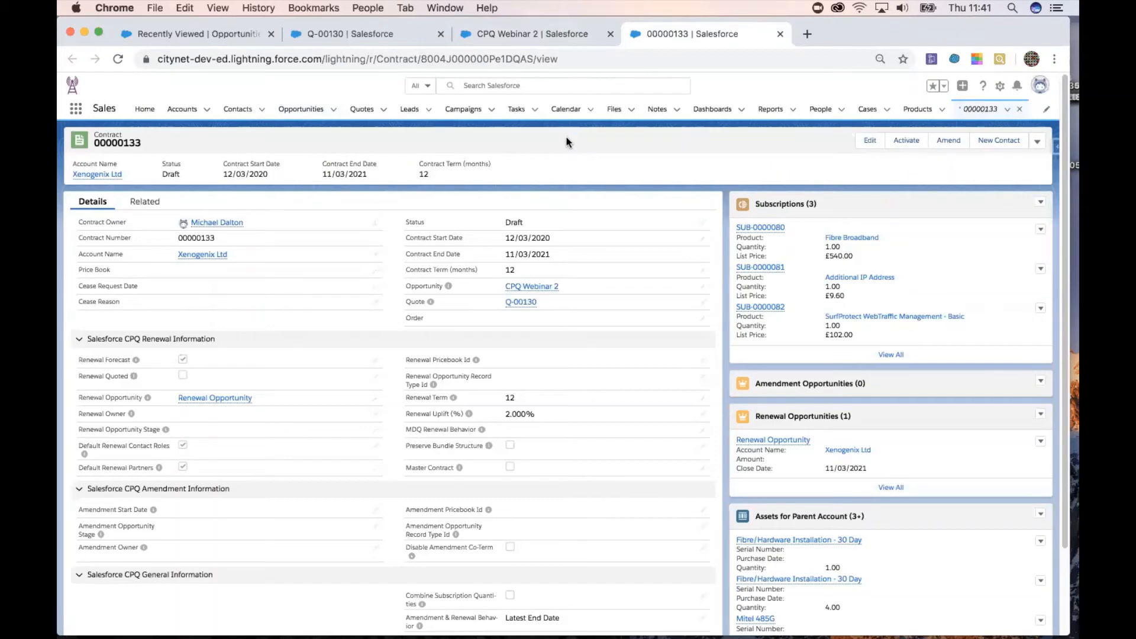
{"action": "right_click", "coordinate": [1017, 514]}
{"action": "left_click", "coordinate": [704, 293]}
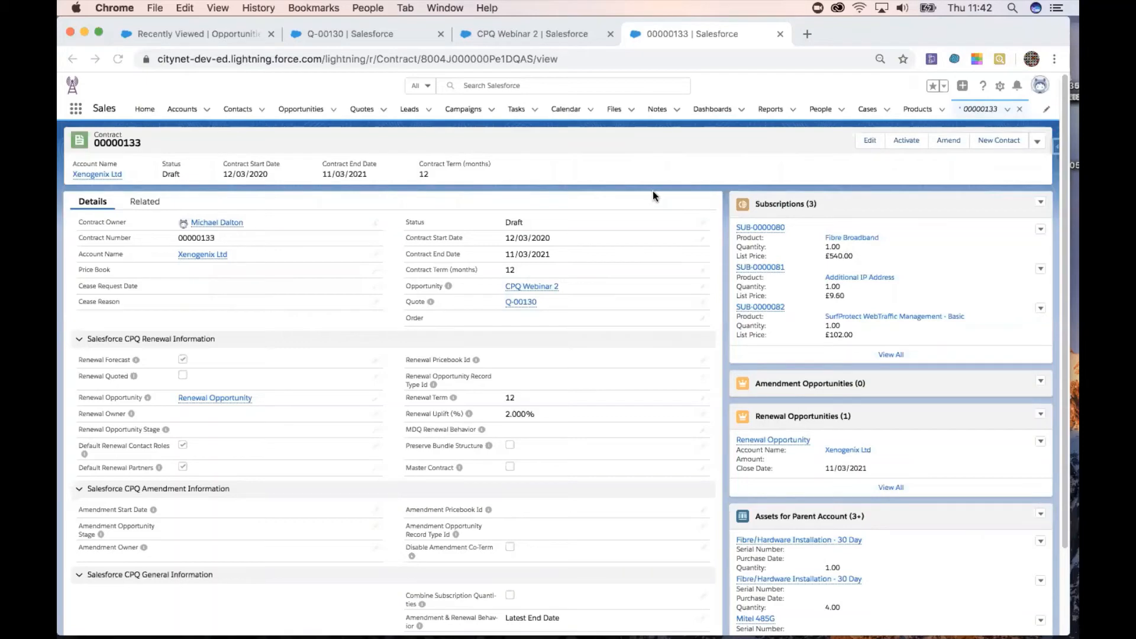
Step: Switch to the Xenogenix quote, open its requirements summary under Proposal Detail for editing, and cancel the edit
{"action": "left_click", "coordinate": [368, 33]}
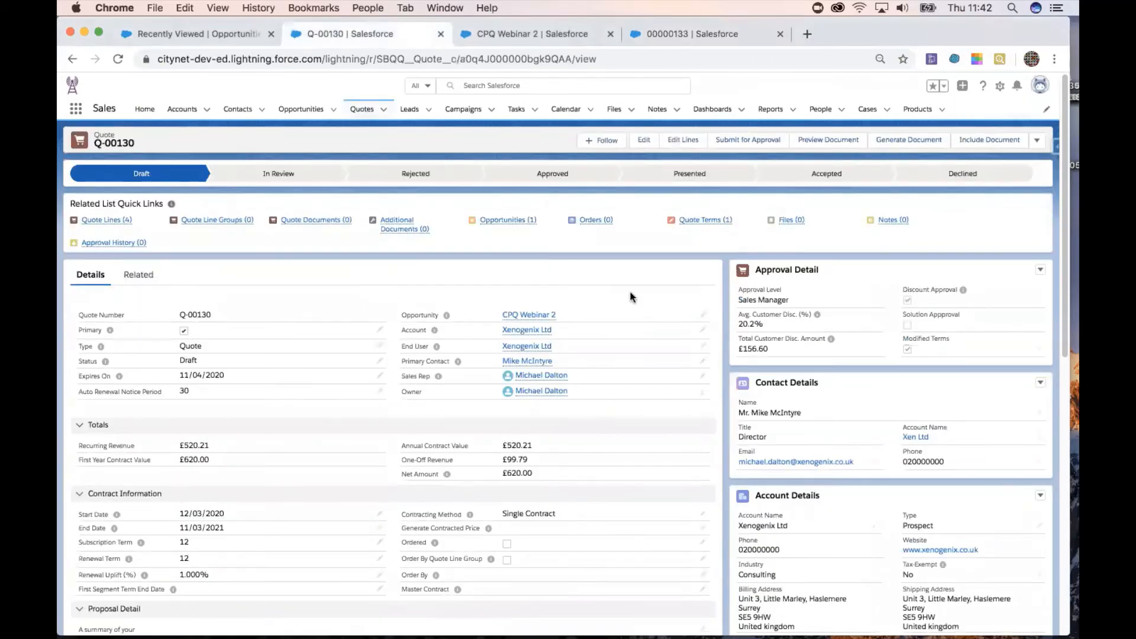
{"action": "scroll", "coordinate": [630, 294], "scroll_direction": "down", "scroll_amount": 5}
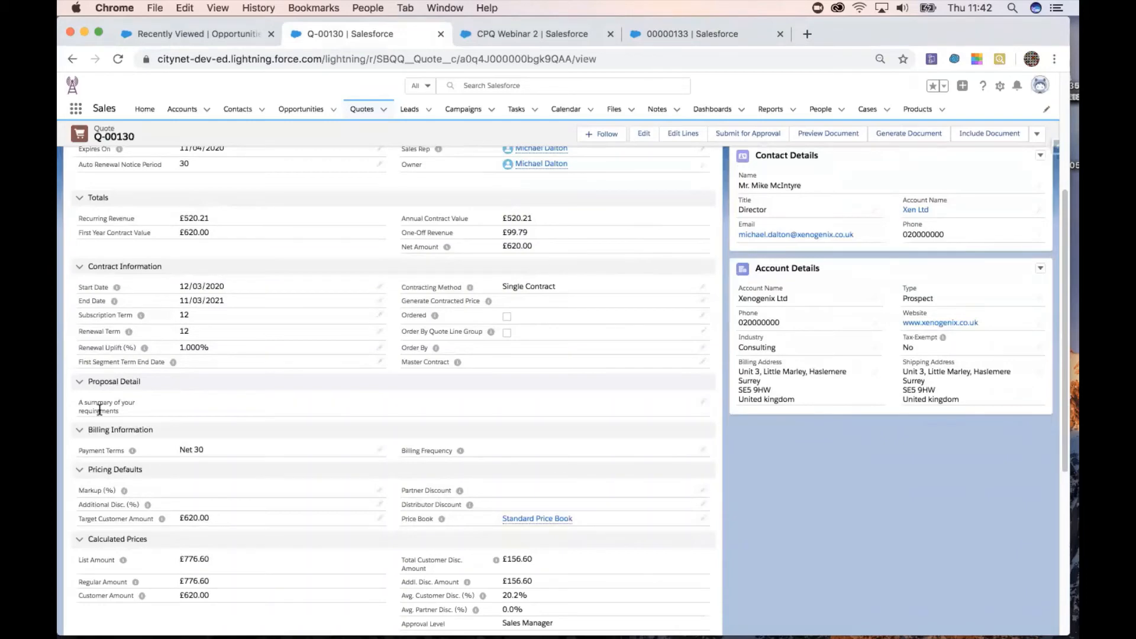
{"action": "left_click_drag", "start_coordinate": [81, 400], "coordinate": [134, 412]}
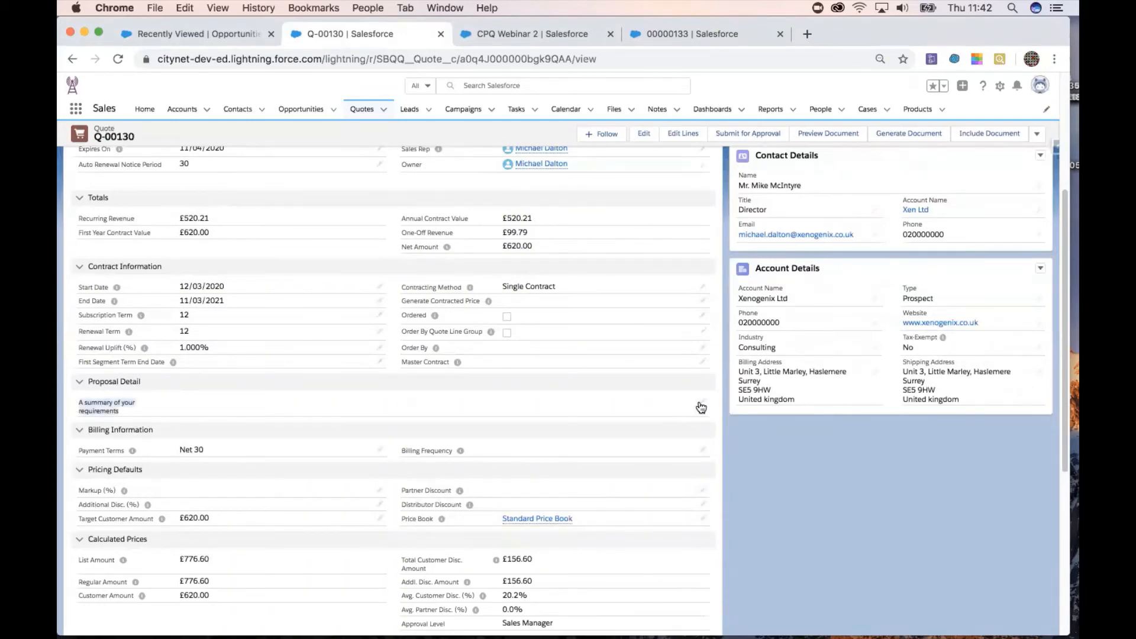
{"action": "double_click", "coordinate": [464, 418]}
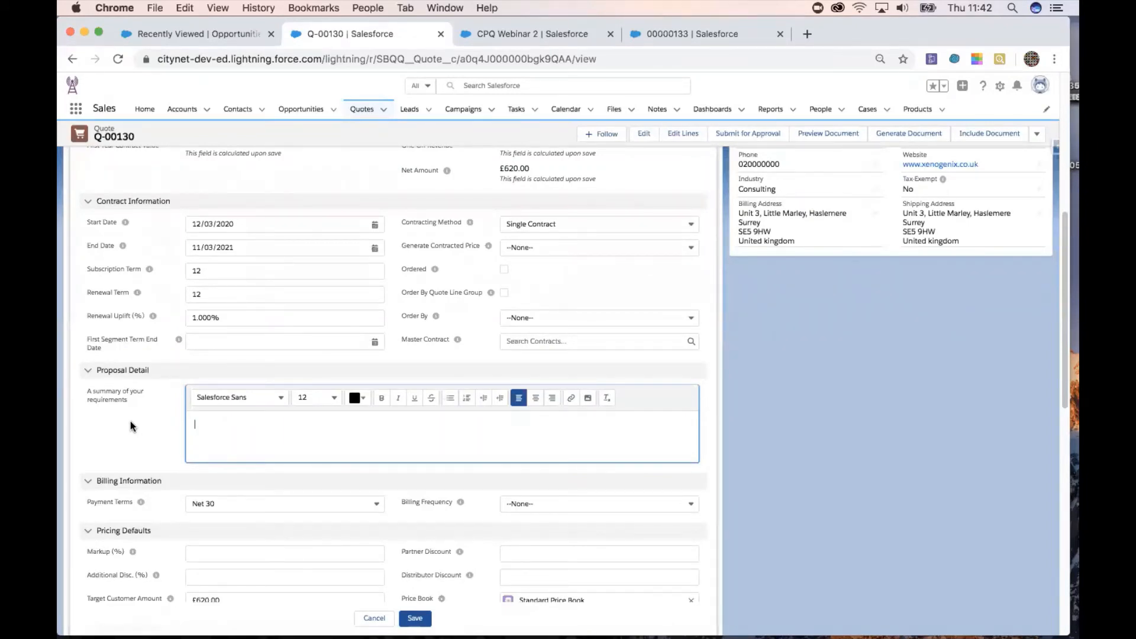
{"action": "left_click", "coordinate": [374, 618]}
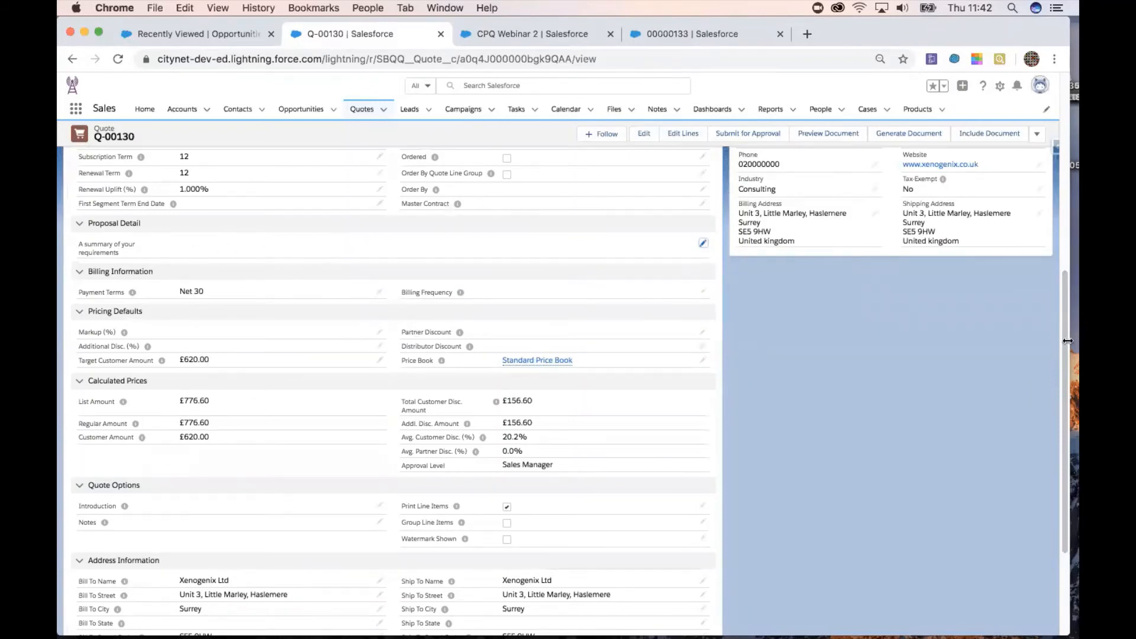
{"action": "left_click_drag", "start_coordinate": [1061, 352], "coordinate": [1069, 130]}
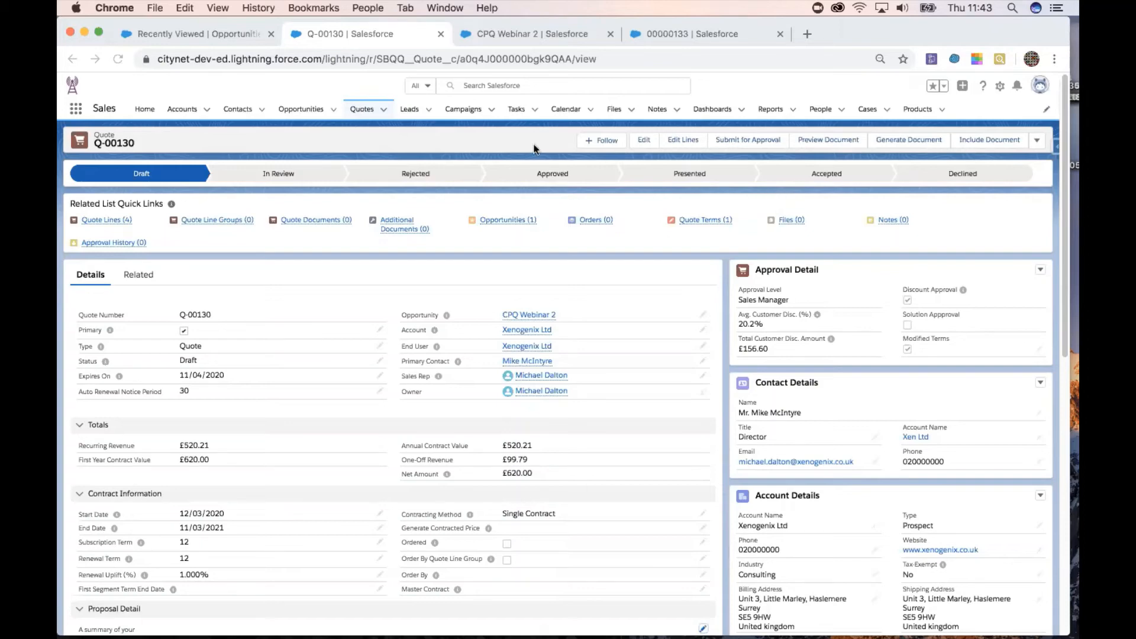
Step: Return to the draft contract and examine its renewal settings, renewal opportunity and the parent account's assets
{"action": "left_click", "coordinate": [741, 34]}
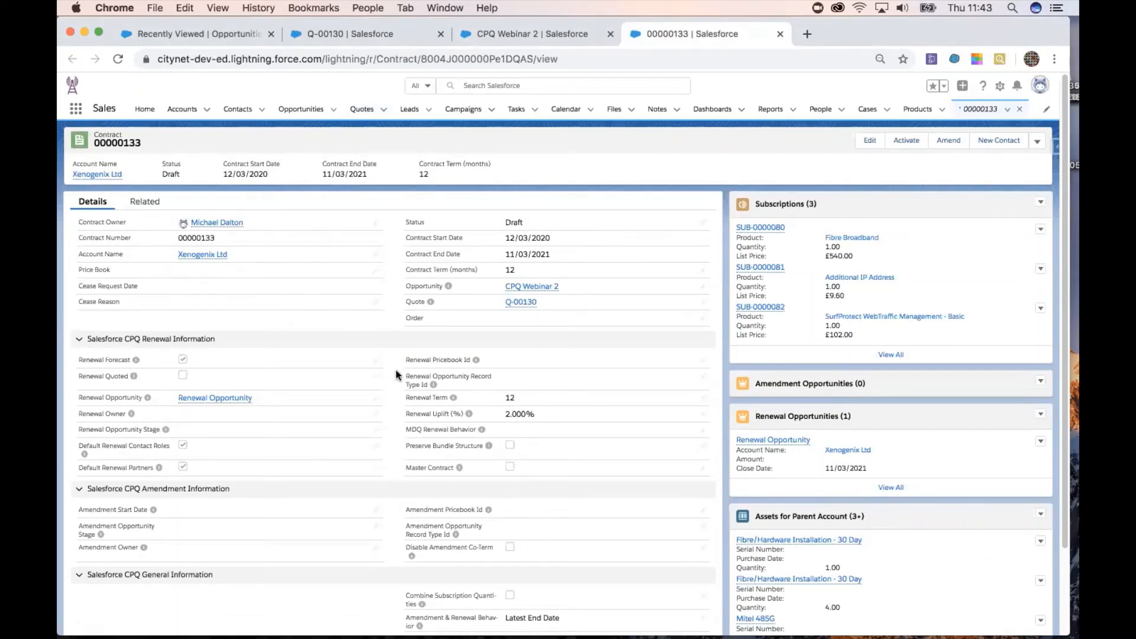
{"action": "scroll", "coordinate": [396, 370], "scroll_direction": "down", "scroll_amount": 1}
{"action": "scroll", "coordinate": [396, 371], "scroll_direction": "up", "scroll_amount": 1}
{"action": "mouse_move", "coordinate": [136, 361]}
{"action": "mouse_move", "coordinate": [225, 403]}
{"action": "scroll", "coordinate": [791, 425], "scroll_direction": "down", "scroll_amount": 3}
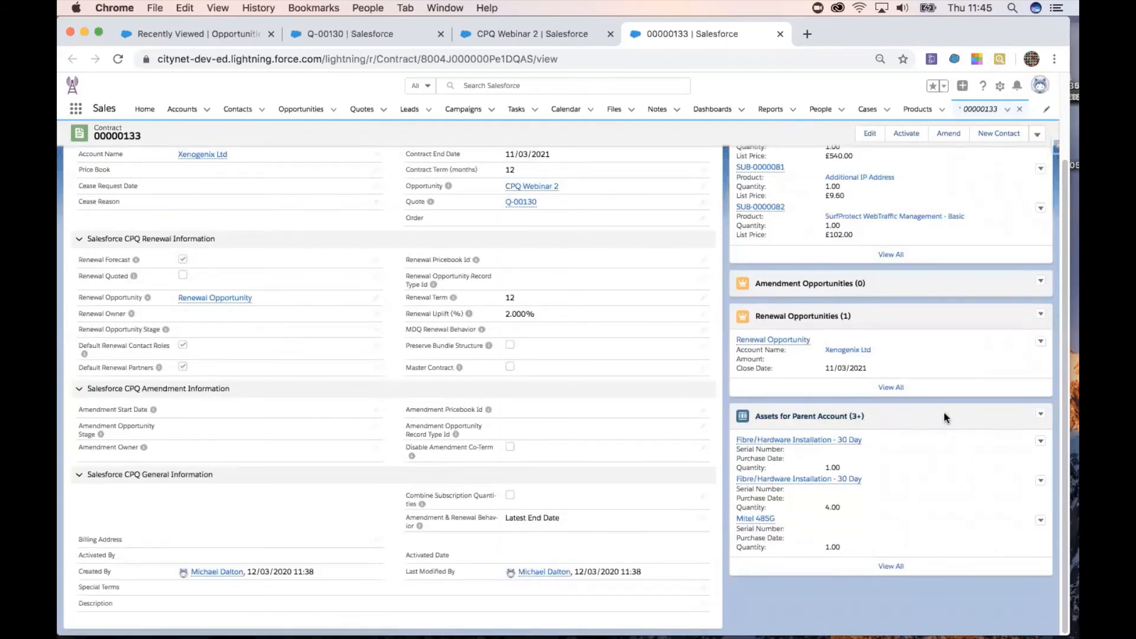
{"action": "mouse_move", "coordinate": [803, 442]}
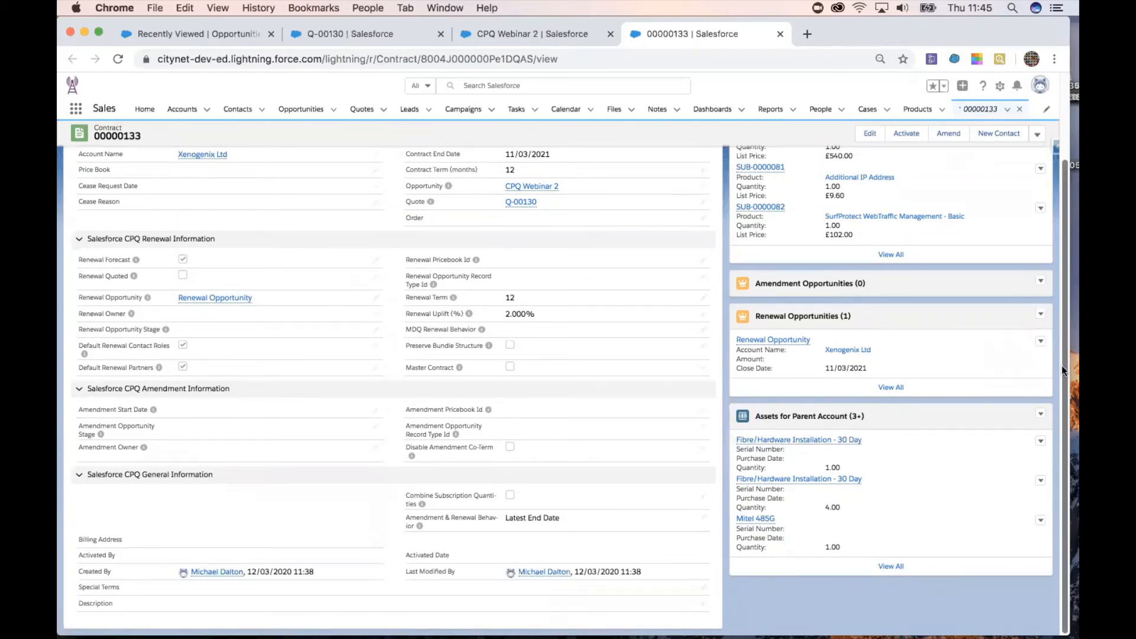
{"action": "scroll", "coordinate": [1062, 364], "scroll_direction": "up", "scroll_amount": 3}
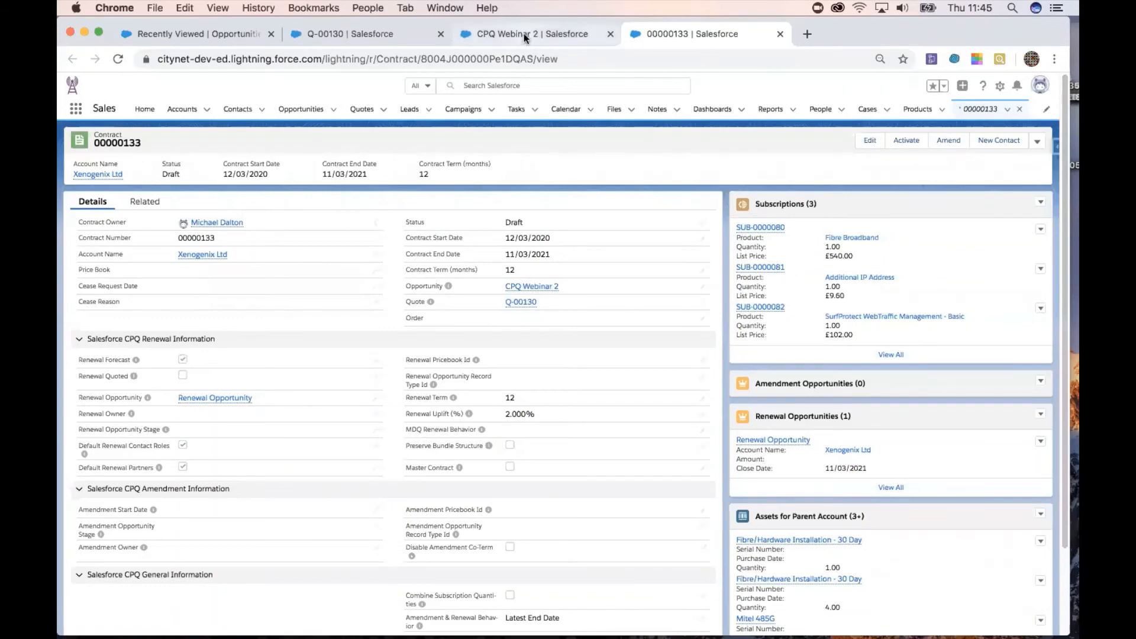
Step: Open the CPQ Webinar - 1 opportunity separately and go to its activated contract
{"action": "left_click", "coordinate": [294, 112], "text": "super"}
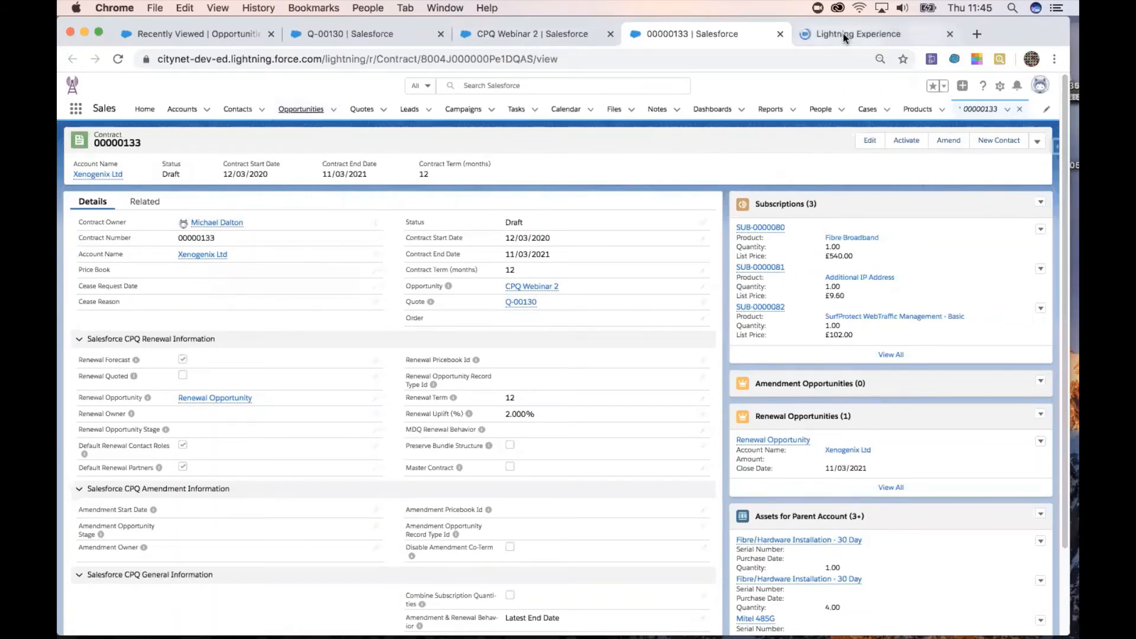
{"action": "left_click", "coordinate": [843, 33]}
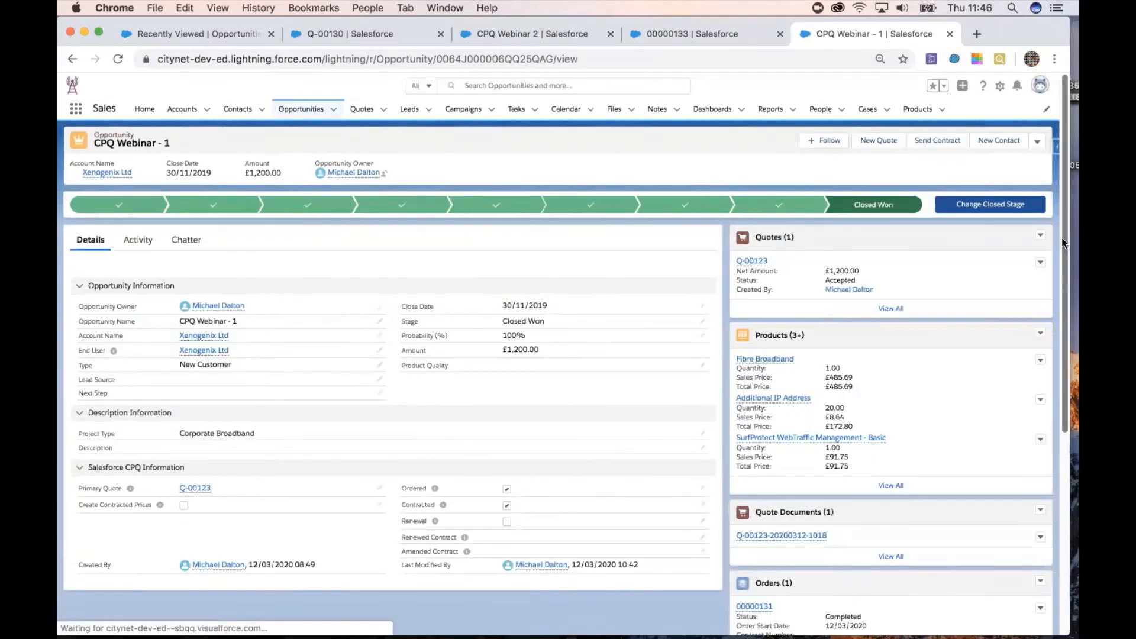
{"action": "scroll", "coordinate": [1062, 242], "scroll_direction": "down", "scroll_amount": 6}
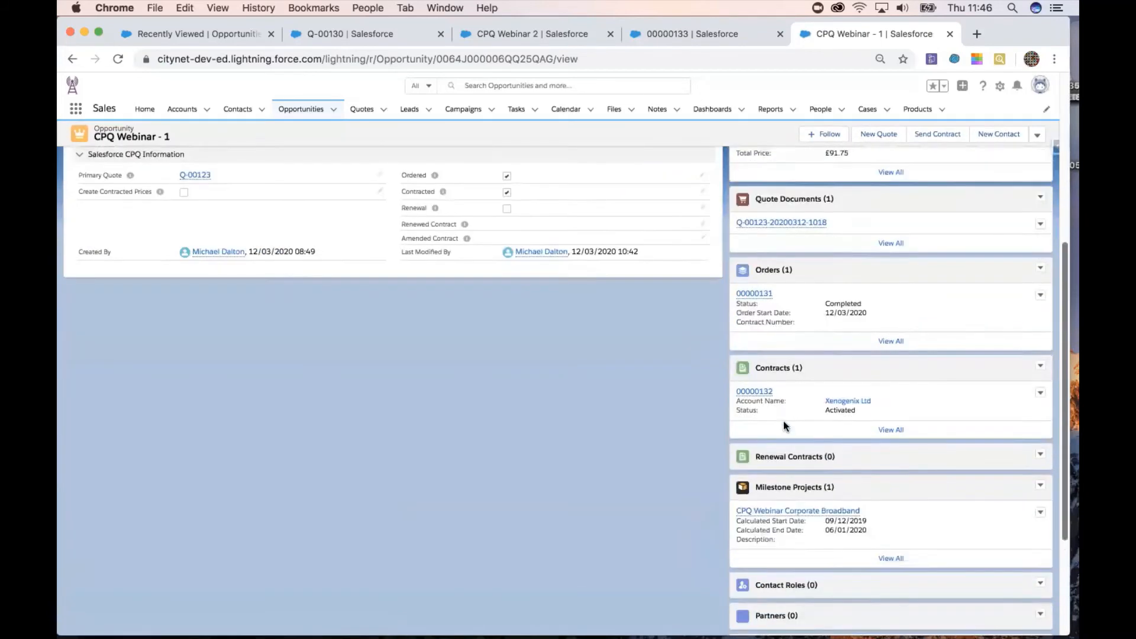
{"action": "left_click", "coordinate": [764, 377]}
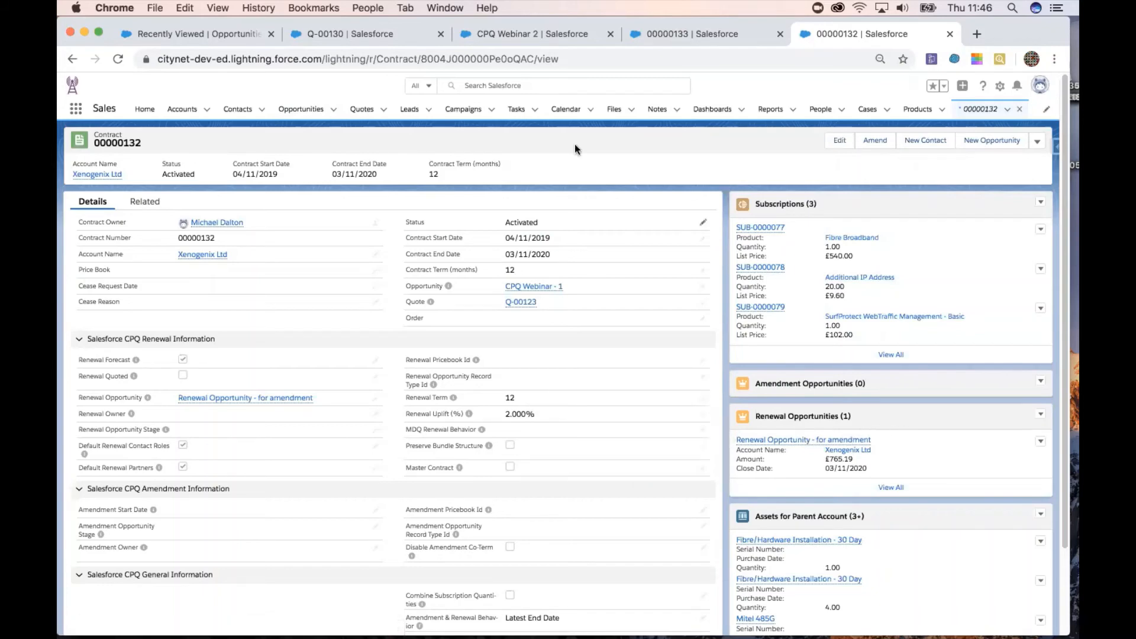
Step: Open the activated contract's source quote, check its Annual Contract Value, and return to the contract
{"action": "left_click", "coordinate": [528, 305], "text": "super"}
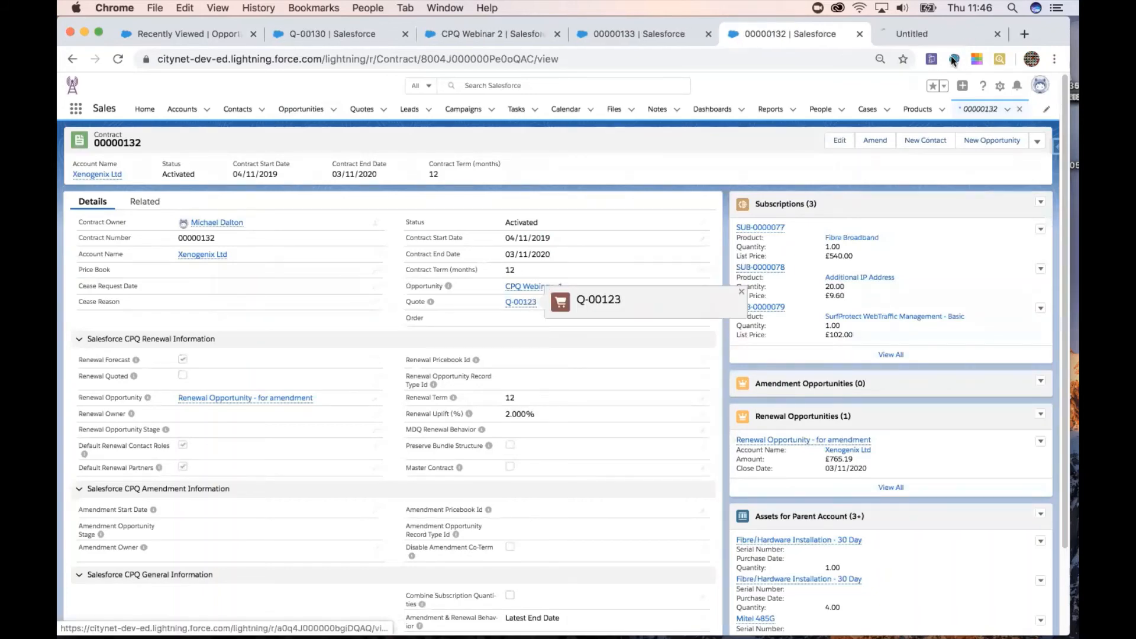
{"action": "left_click", "coordinate": [928, 34]}
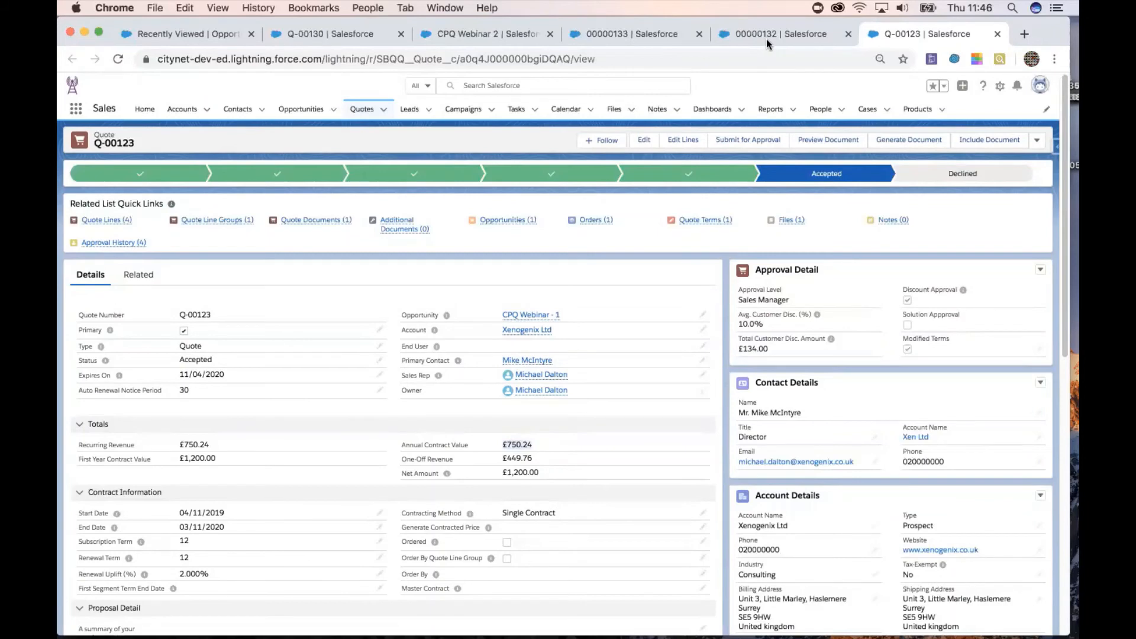
{"action": "left_click", "coordinate": [681, 33]}
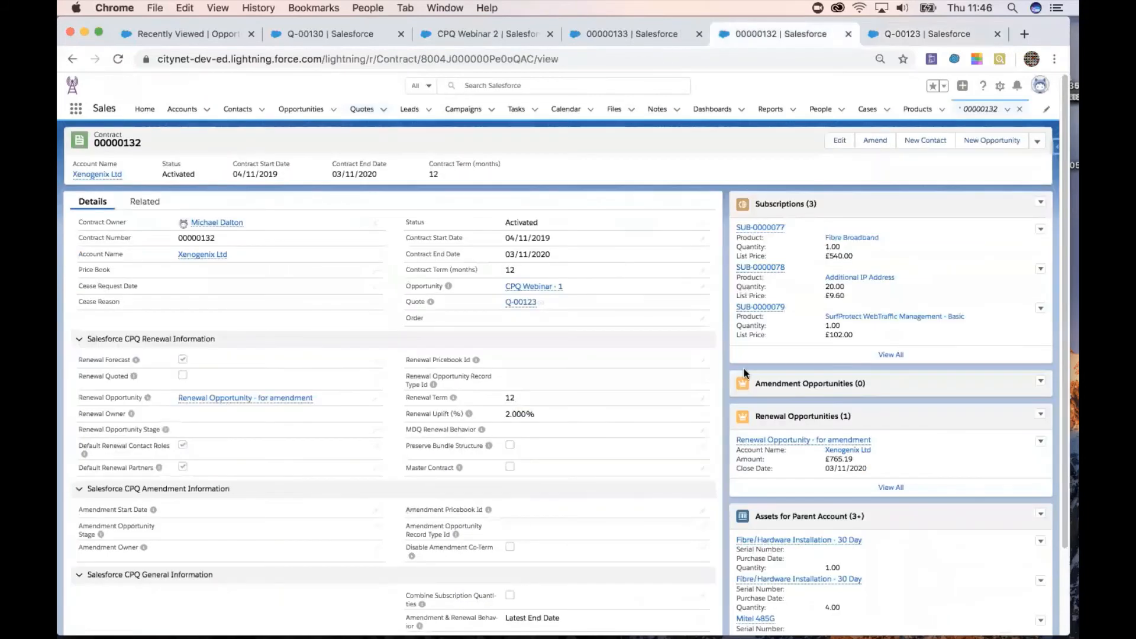
Step: Open the contract's renewal opportunity, closing the source quote, and review its amount and products
{"action": "left_click", "coordinate": [814, 443], "text": "super"}
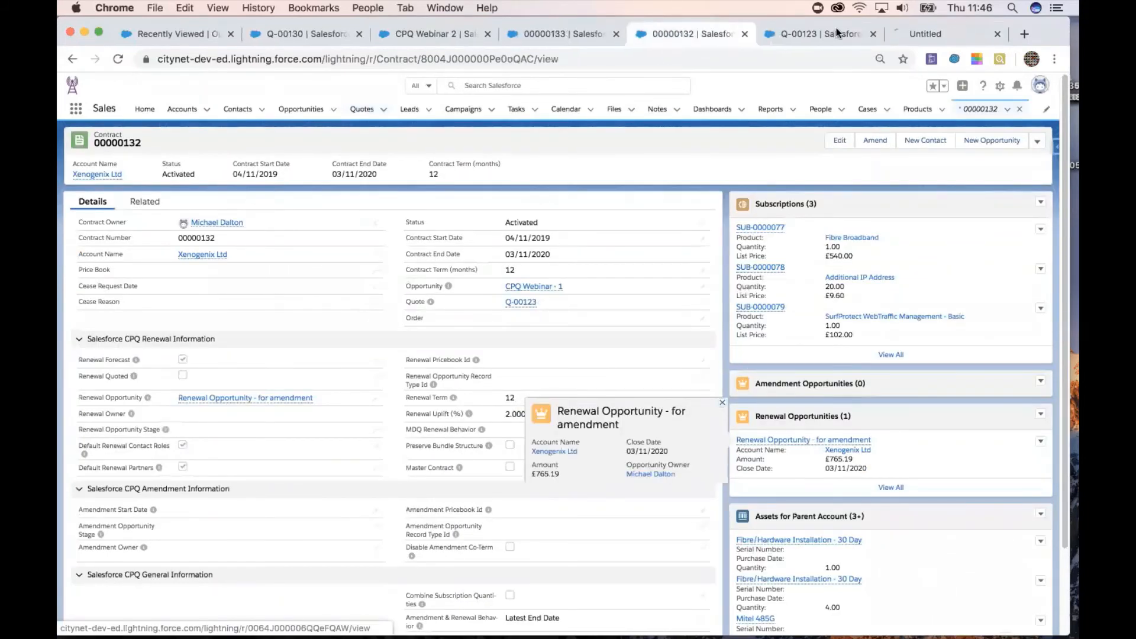
{"action": "middle_click", "coordinate": [837, 36]}
{"action": "left_click", "coordinate": [837, 35]}
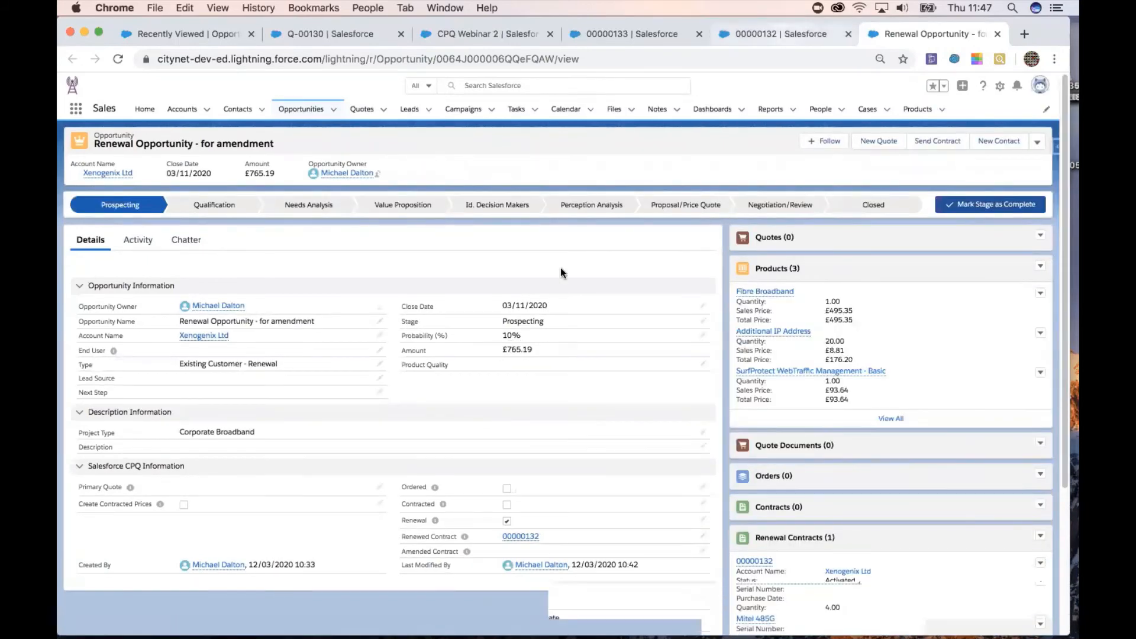
Step: Return to the activated contract and close the draft contract and the renewal opportunity
{"action": "key", "text": "ctrl+shift+Tab"}
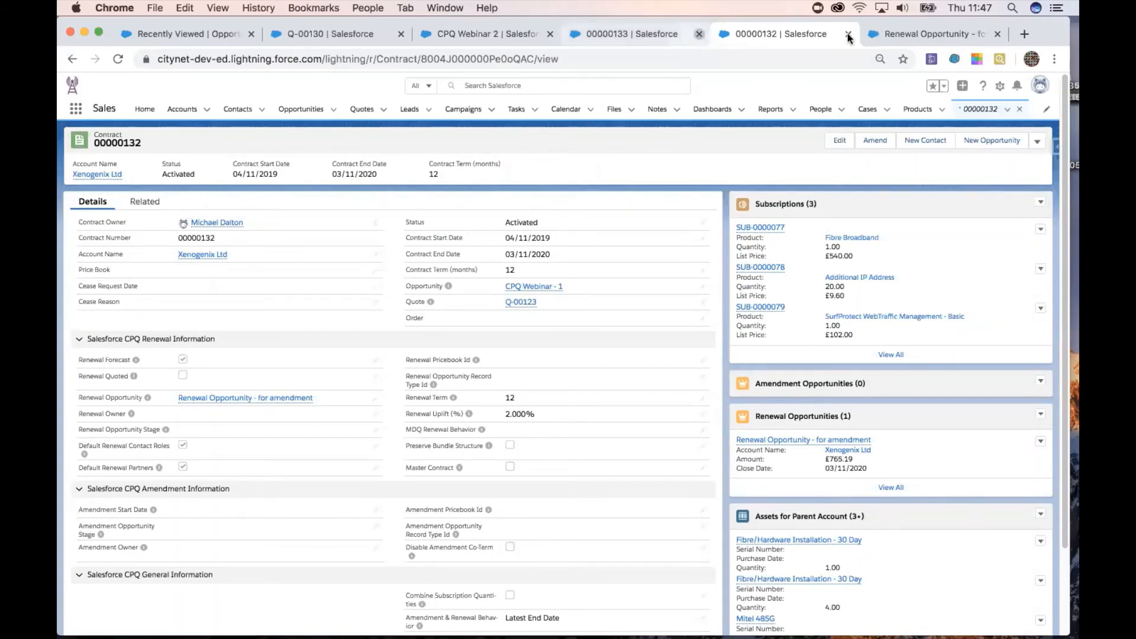
{"action": "left_click", "coordinate": [699, 34]}
{"action": "left_click", "coordinate": [848, 34]}
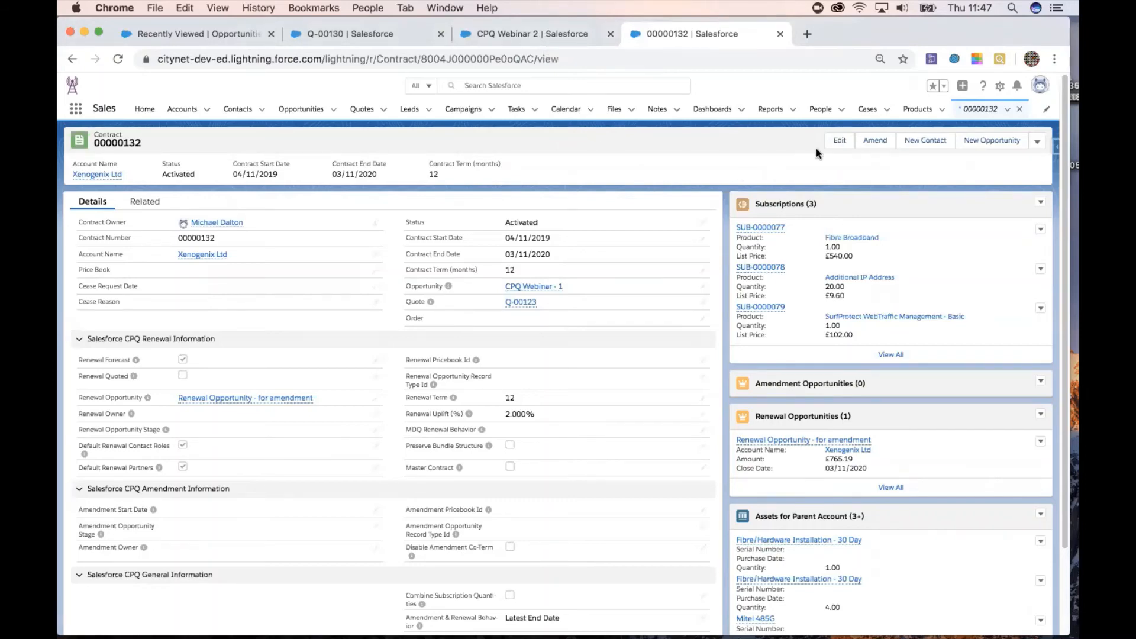
Step: Start an amendment of the activated contract with all its subscriptions and check the amendment quote's total
{"action": "left_click", "coordinate": [880, 144]}
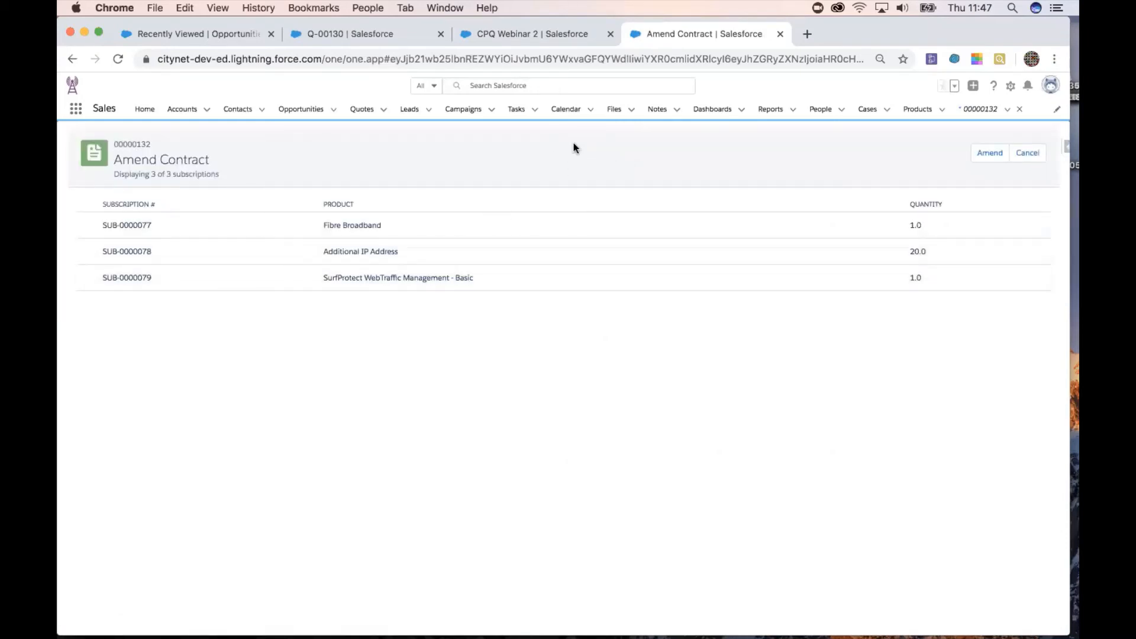
{"action": "left_click", "coordinate": [983, 155]}
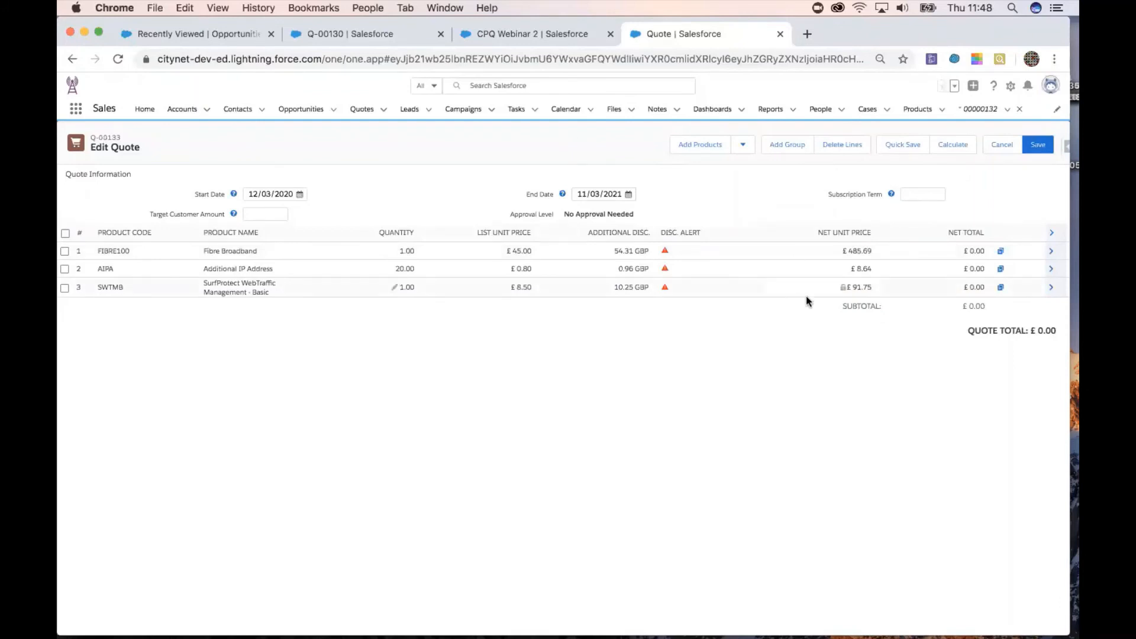
{"action": "left_click_drag", "start_coordinate": [968, 330], "coordinate": [1056, 336]}
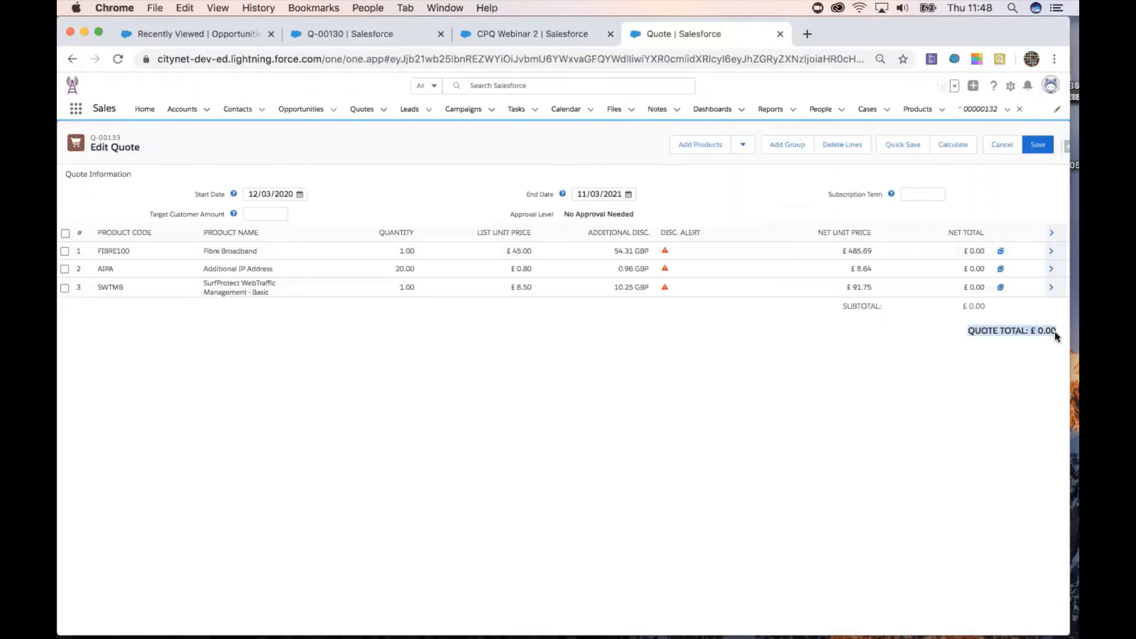
{"action": "left_click", "coordinate": [574, 434]}
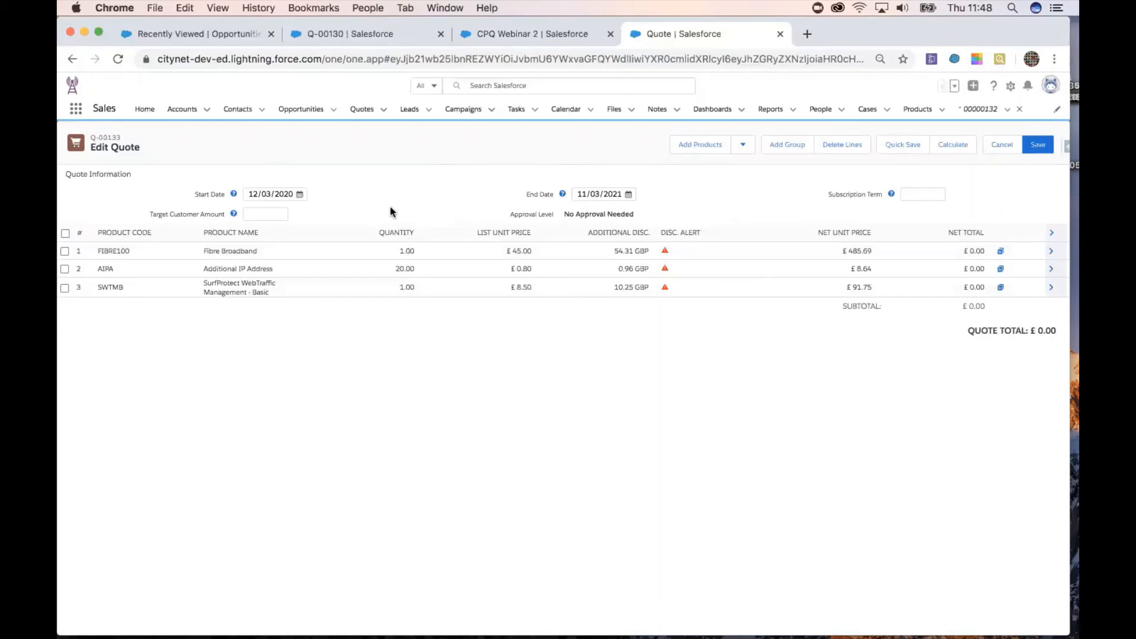
Step: Set the Fibre Broadband quantity to 2 on the amendment quote
{"action": "left_click", "coordinate": [404, 251]}
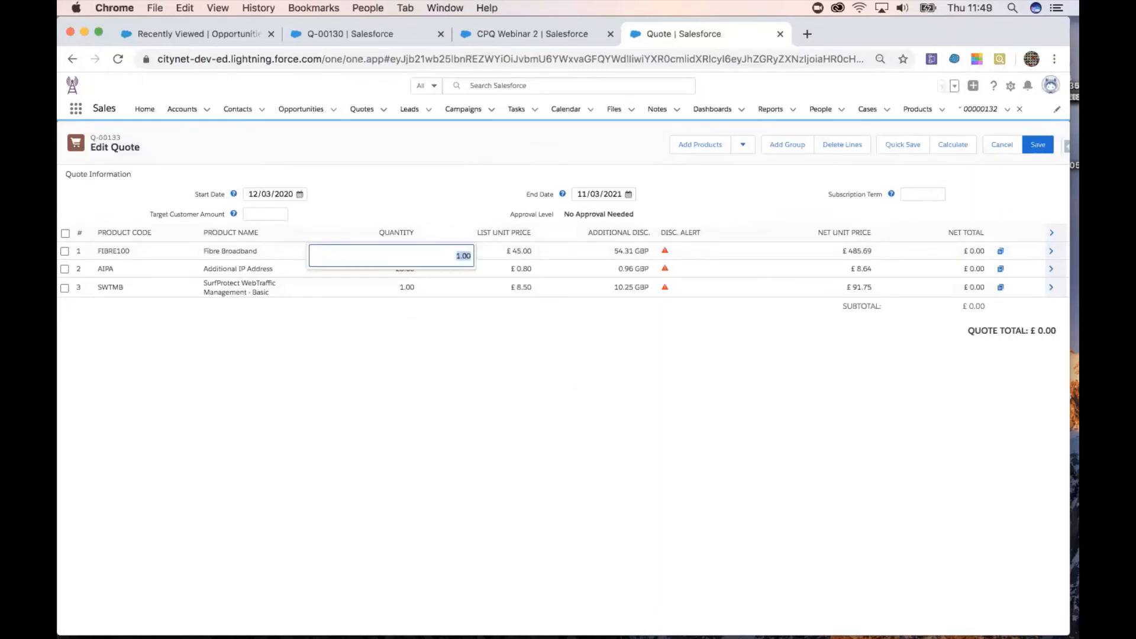
{"action": "type", "text": "2"}
{"action": "left_click", "coordinate": [582, 361]}
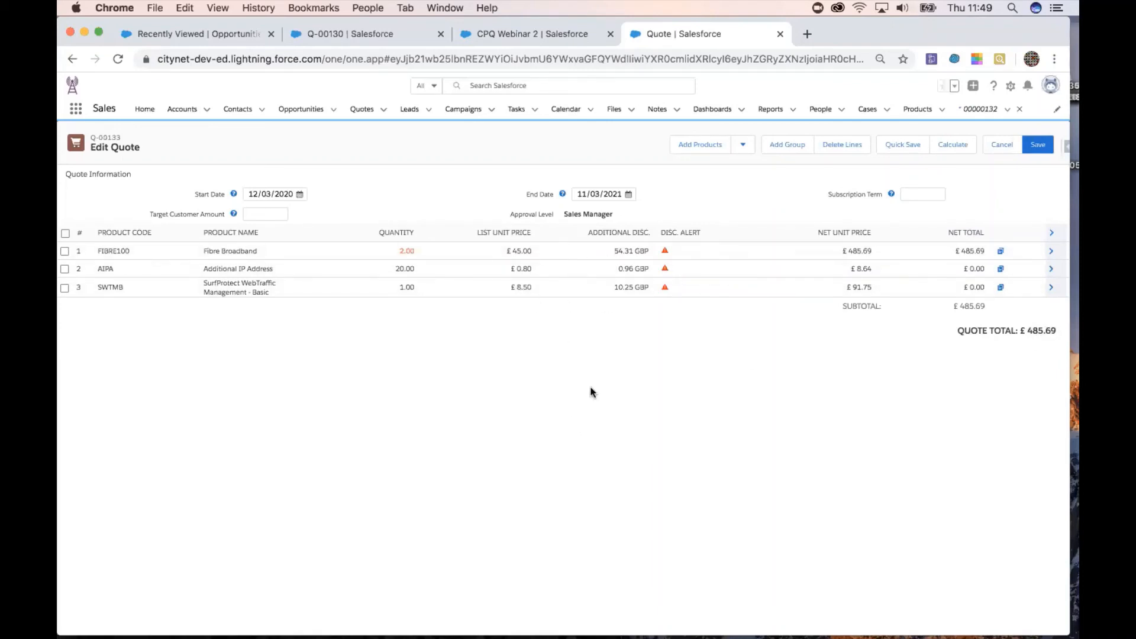
Step: Set the amendment quote's start date to 01/04/2020 and save the quote
{"action": "left_click", "coordinate": [300, 195]}
{"action": "left_click", "coordinate": [259, 316]}
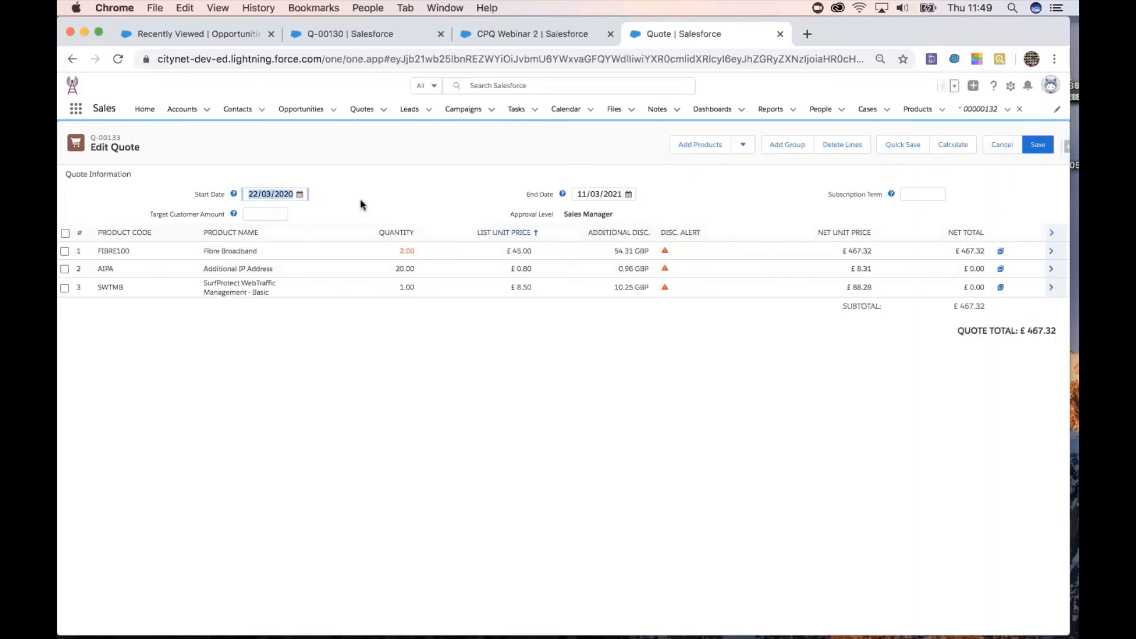
{"action": "left_click", "coordinate": [299, 194]}
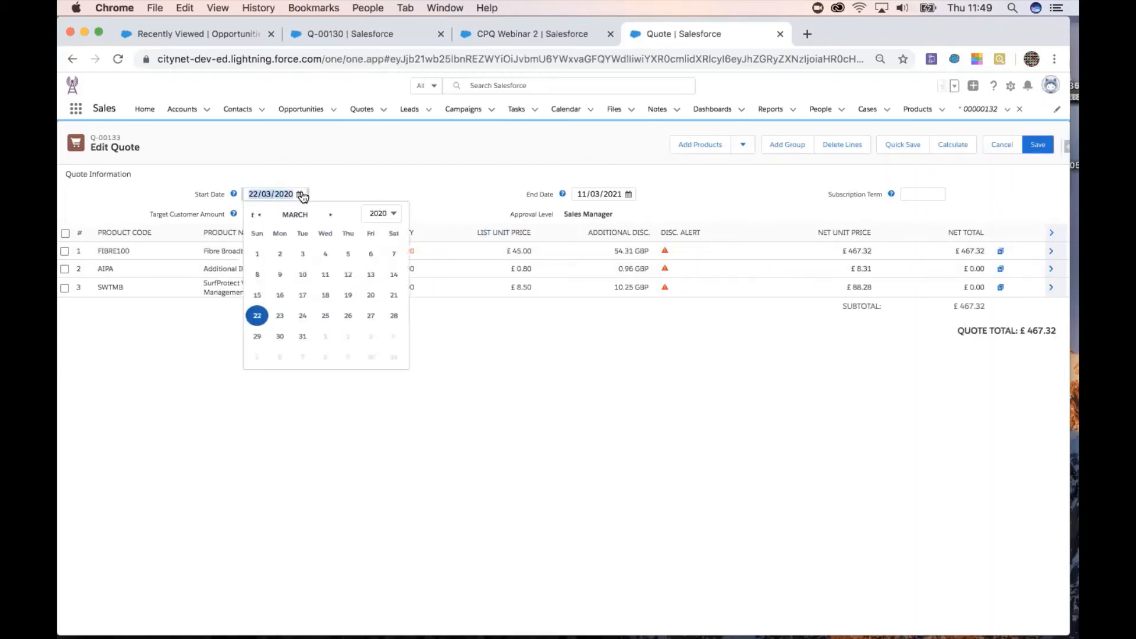
{"action": "left_click", "coordinate": [329, 215]}
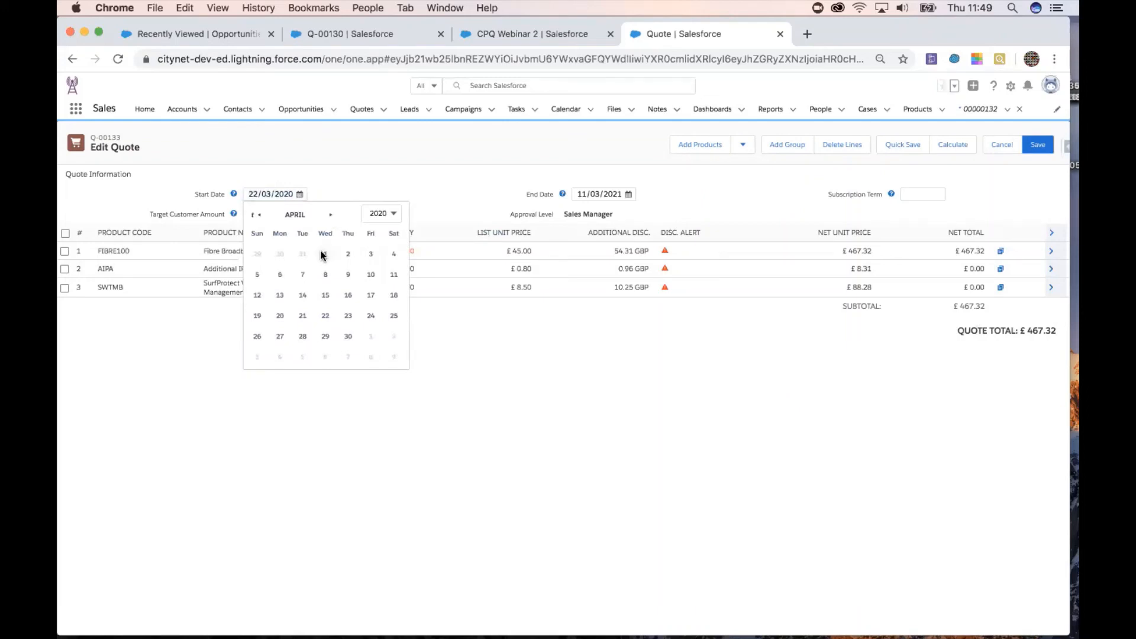
{"action": "left_click", "coordinate": [323, 254]}
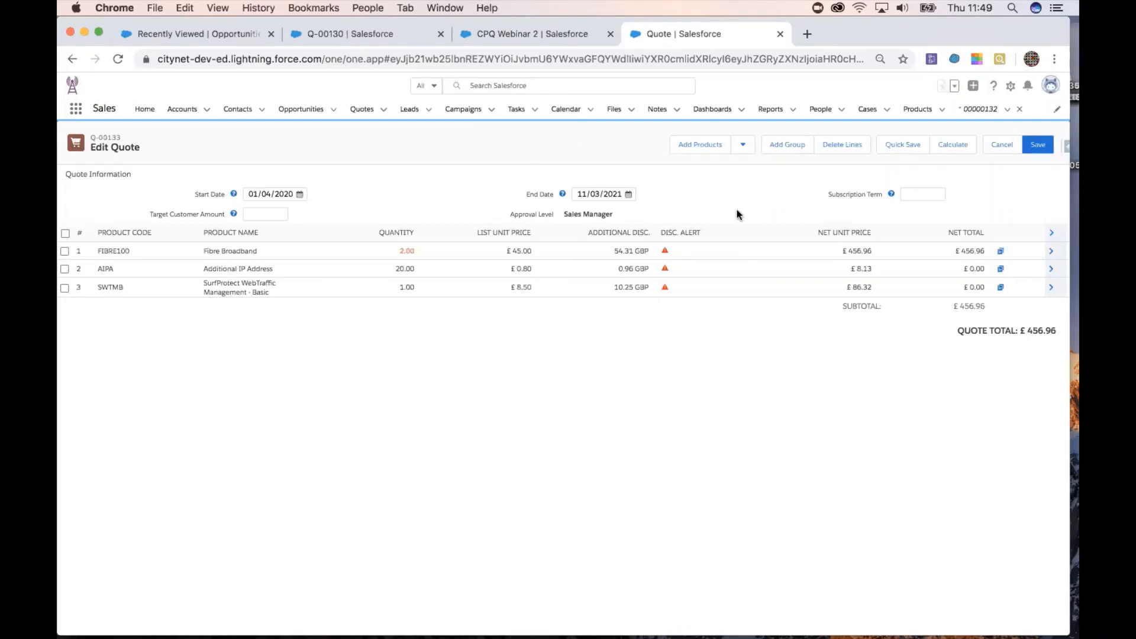
{"action": "left_click", "coordinate": [1038, 146]}
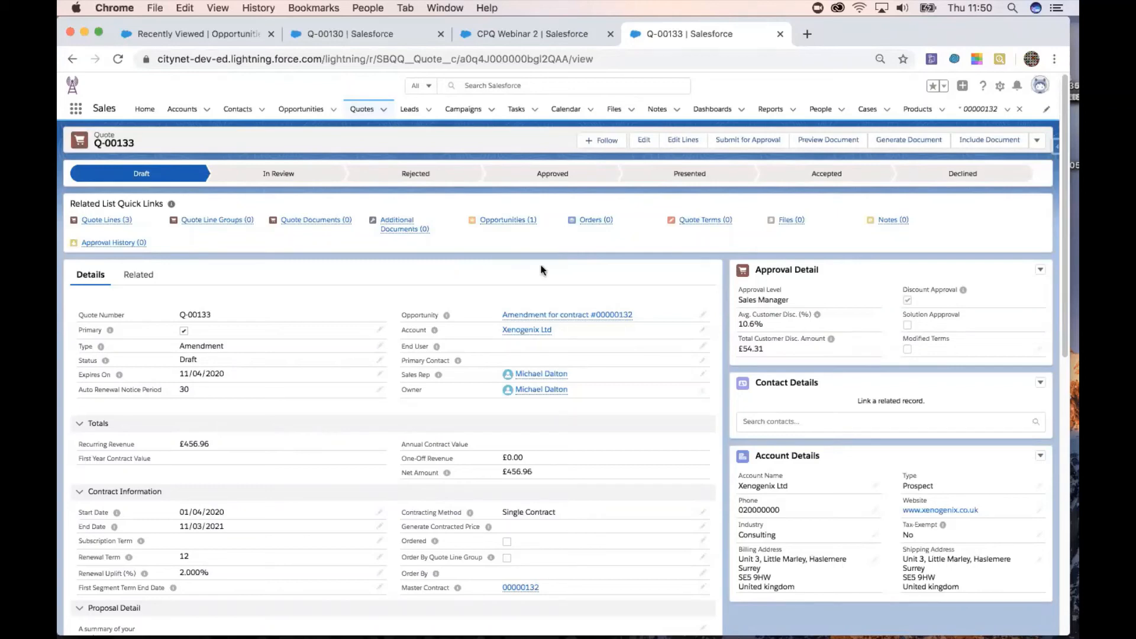
Step: Open the amendment quote's opportunity, mark it as Contracted and save it
{"action": "mouse_move", "coordinate": [592, 319]}
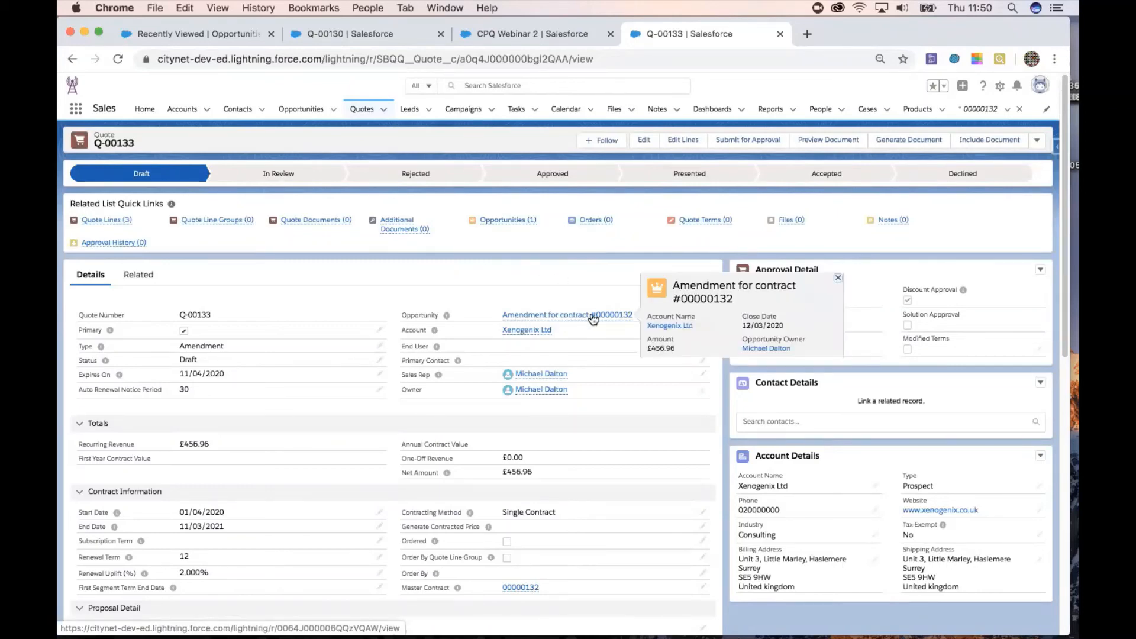
{"action": "left_click", "coordinate": [591, 318]}
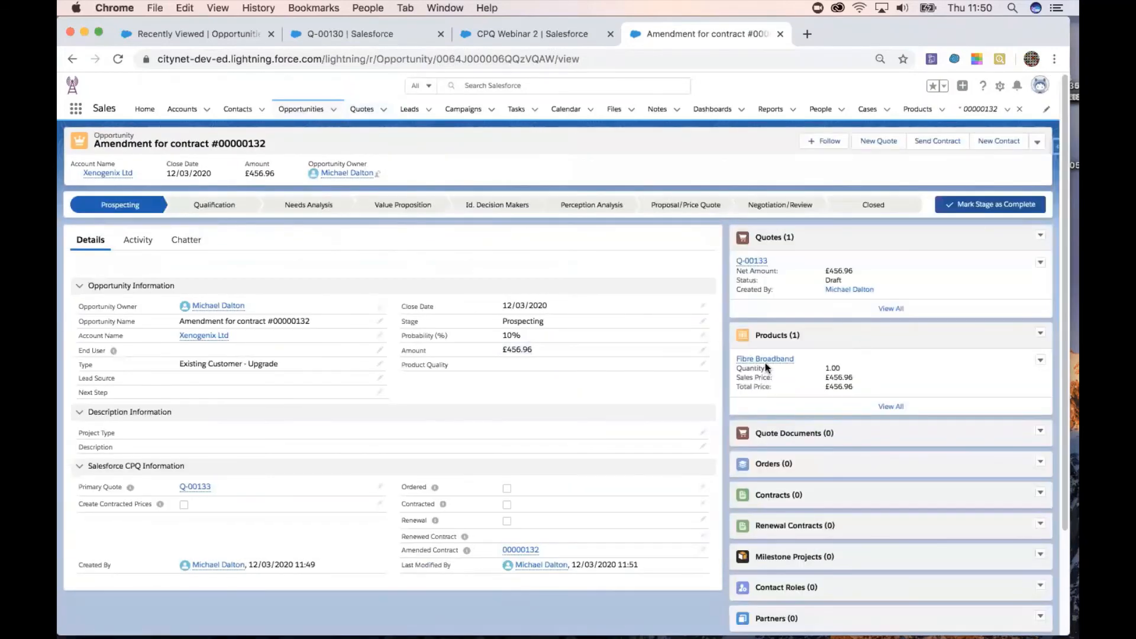
{"action": "mouse_move", "coordinate": [762, 359]}
{"action": "left_click", "coordinate": [703, 504]}
{"action": "left_click", "coordinate": [504, 485]}
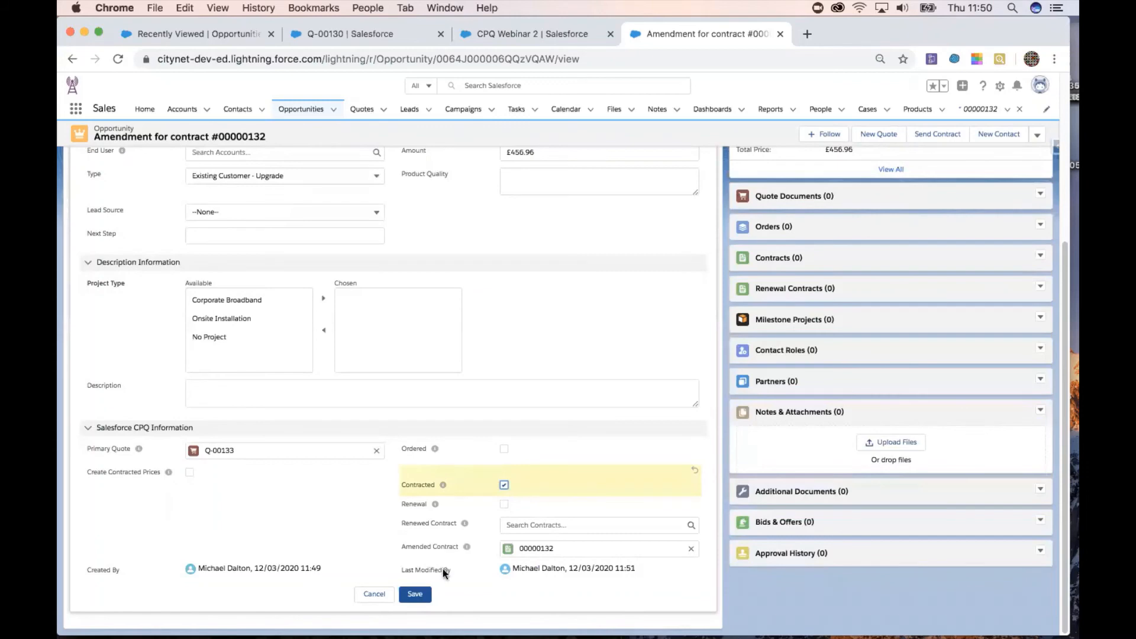
{"action": "left_click", "coordinate": [414, 594]}
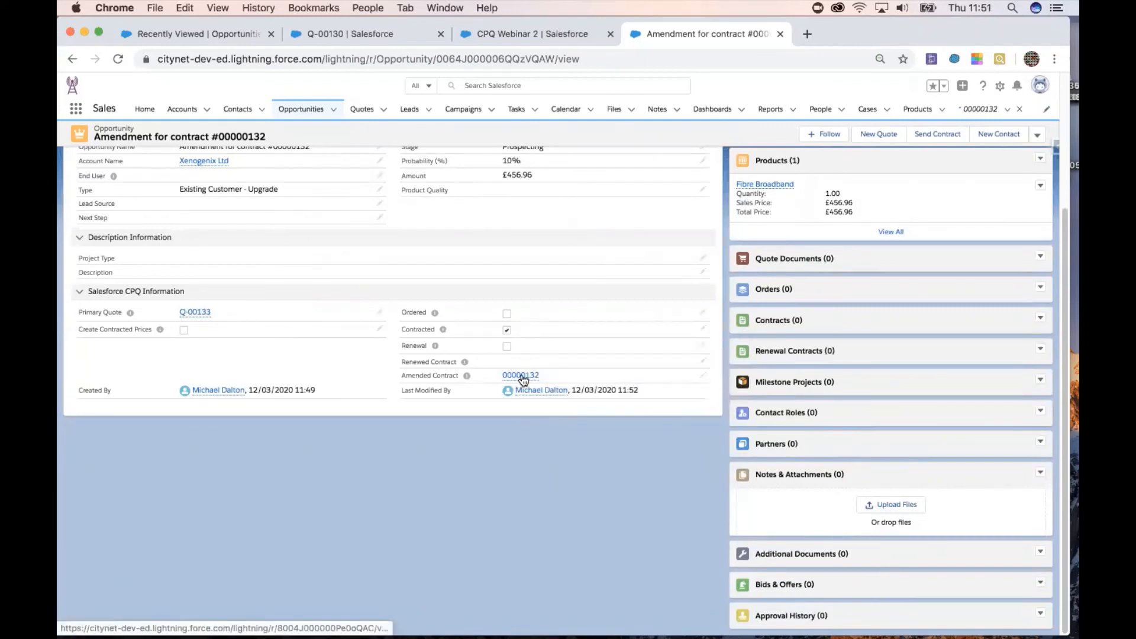
Step: Open and reload the amended contract, examine its full list of subscriptions, and return to the contract
{"action": "mouse_move", "coordinate": [521, 381]}
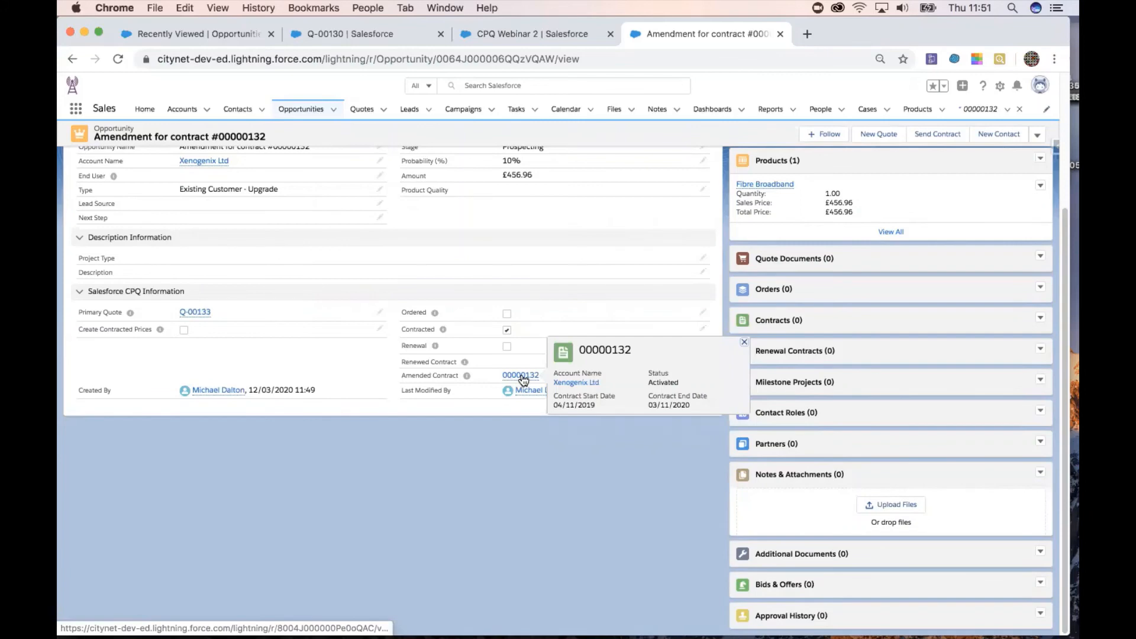
{"action": "left_click", "coordinate": [521, 375]}
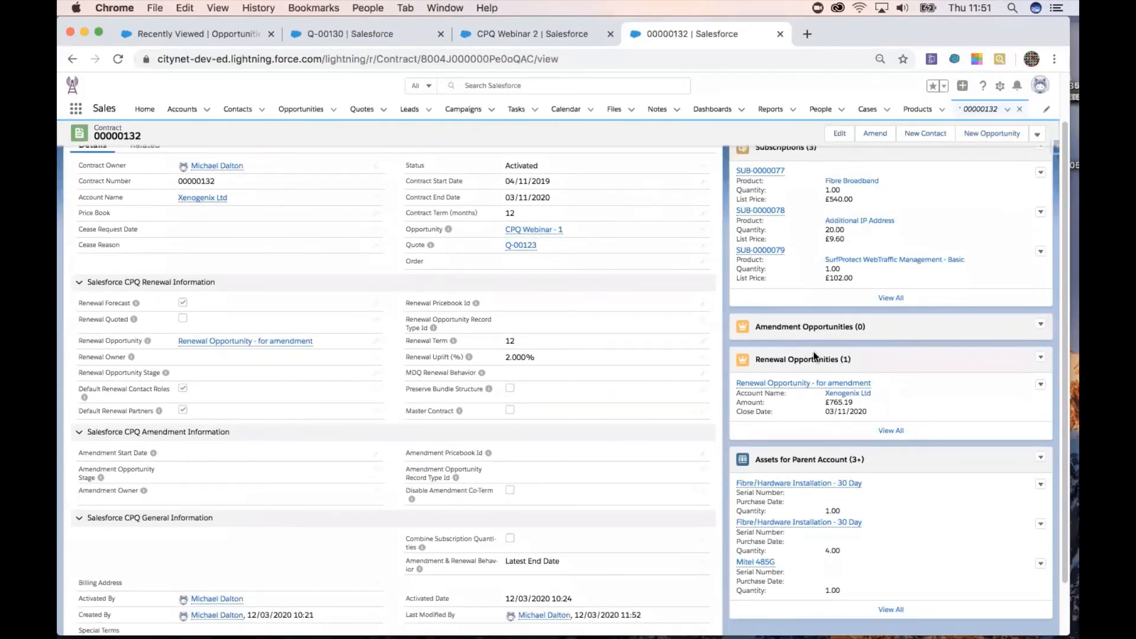
{"action": "left_click", "coordinate": [649, 51]}
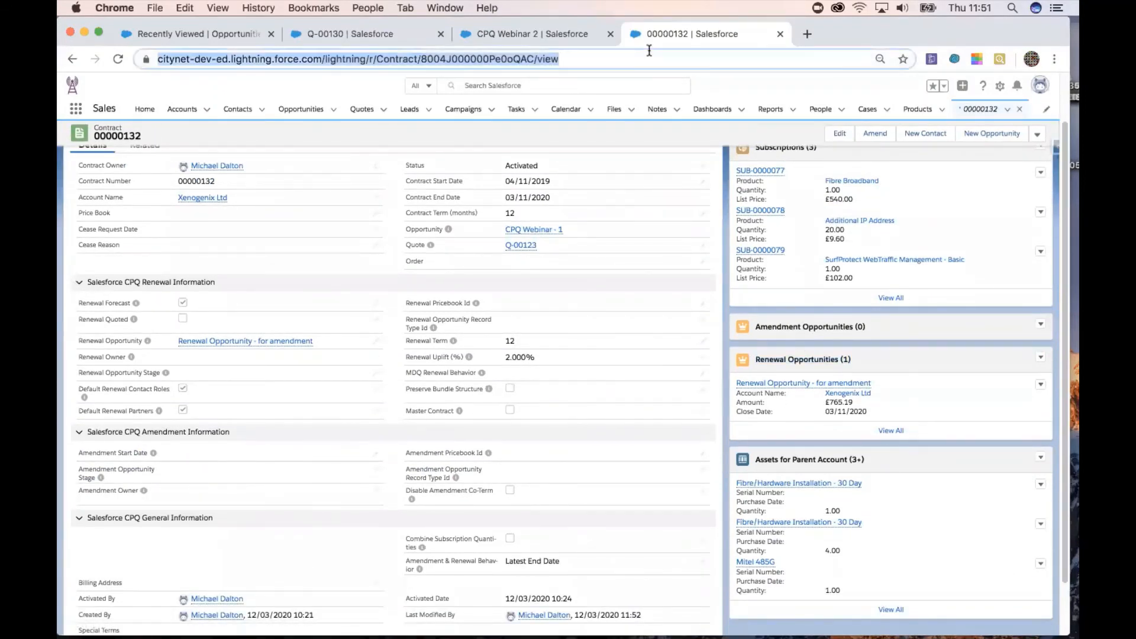
{"action": "key", "text": "Return"}
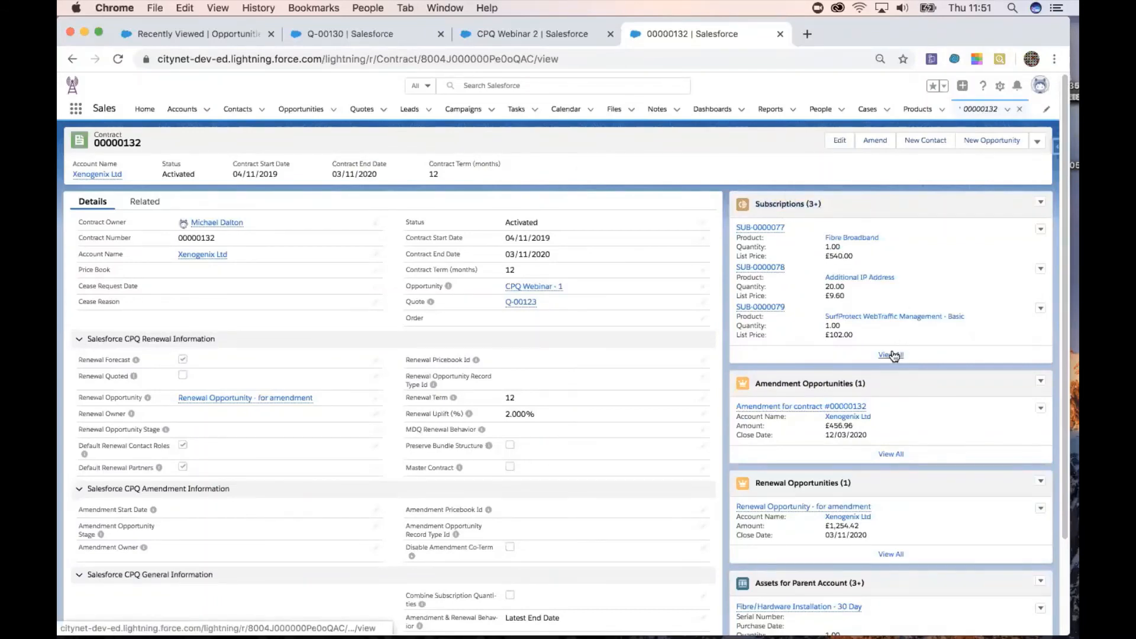
{"action": "left_click", "coordinate": [891, 355]}
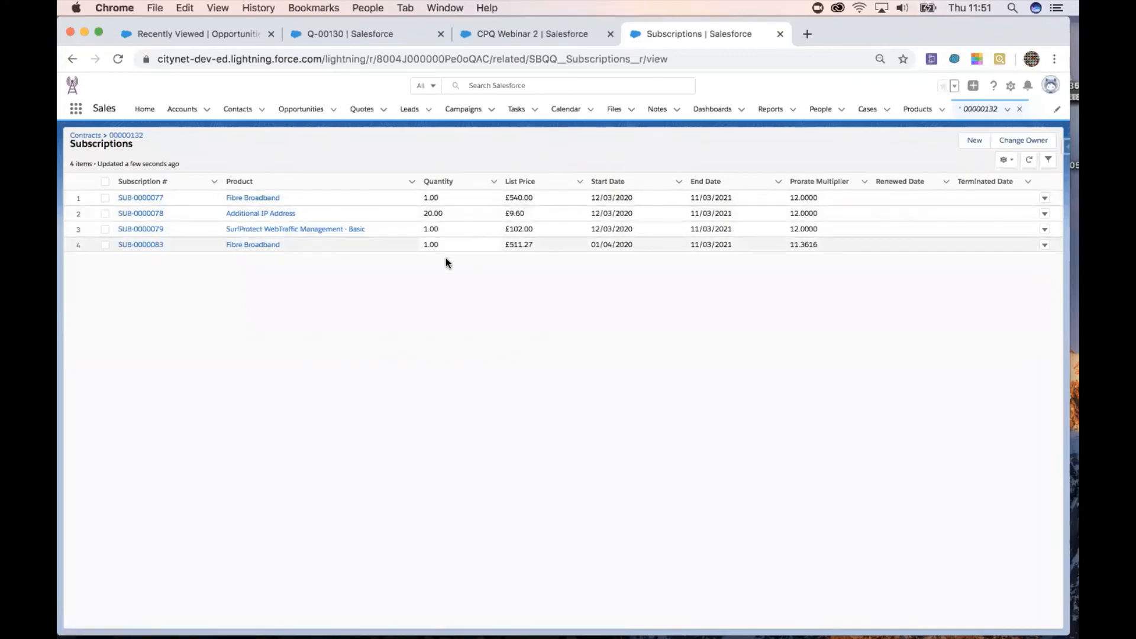
{"action": "left_click", "coordinate": [72, 59]}
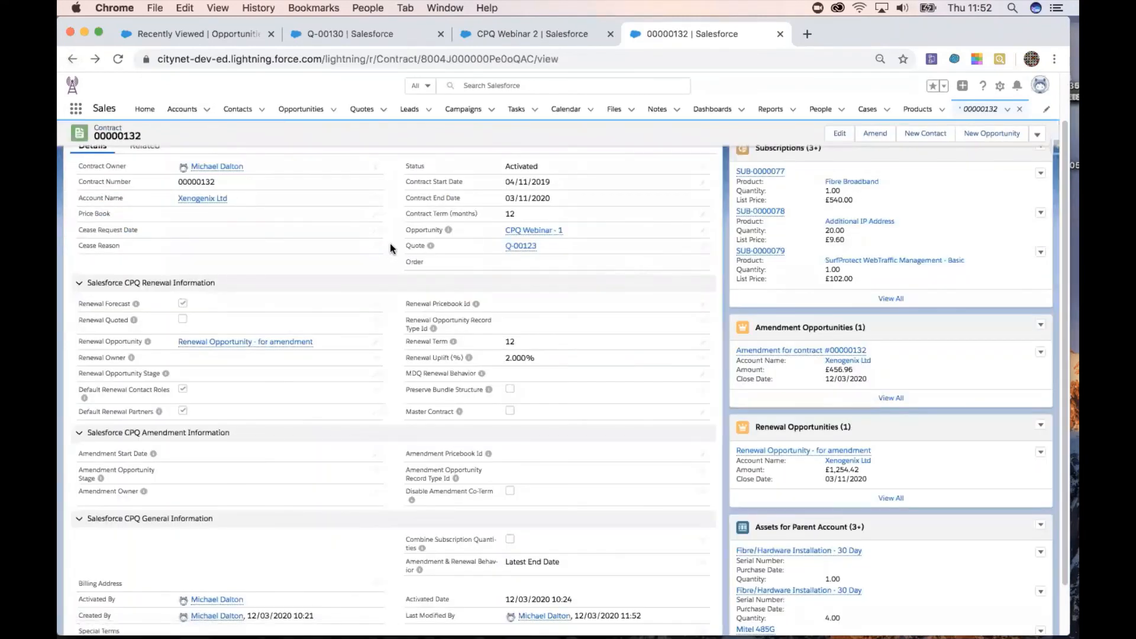
{"action": "scroll", "coordinate": [390, 244], "scroll_direction": "up", "scroll_amount": 2}
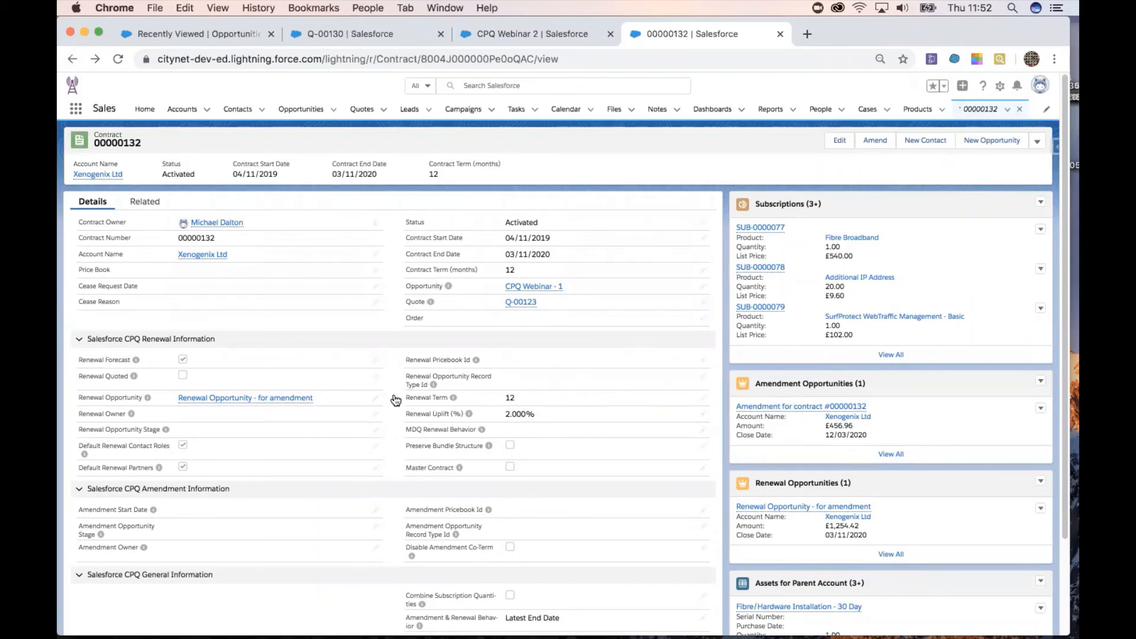
Step: Open the contract's renewal opportunity separately, review its amount and products, and return to the contract
{"action": "left_click", "coordinate": [287, 398], "text": "super"}
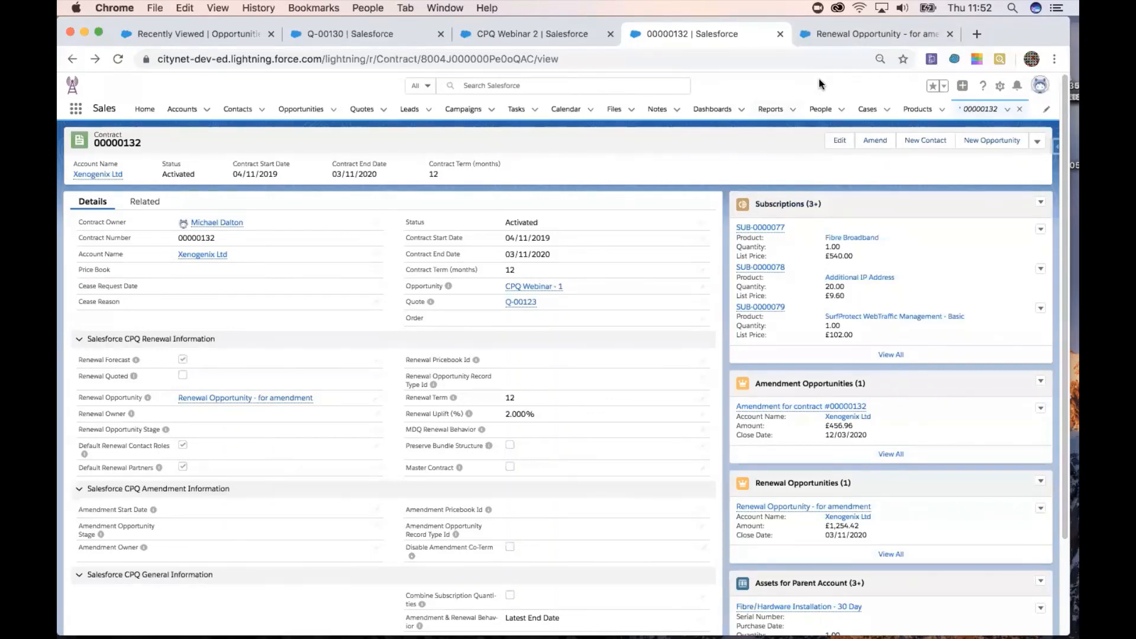
{"action": "left_click", "coordinate": [880, 38]}
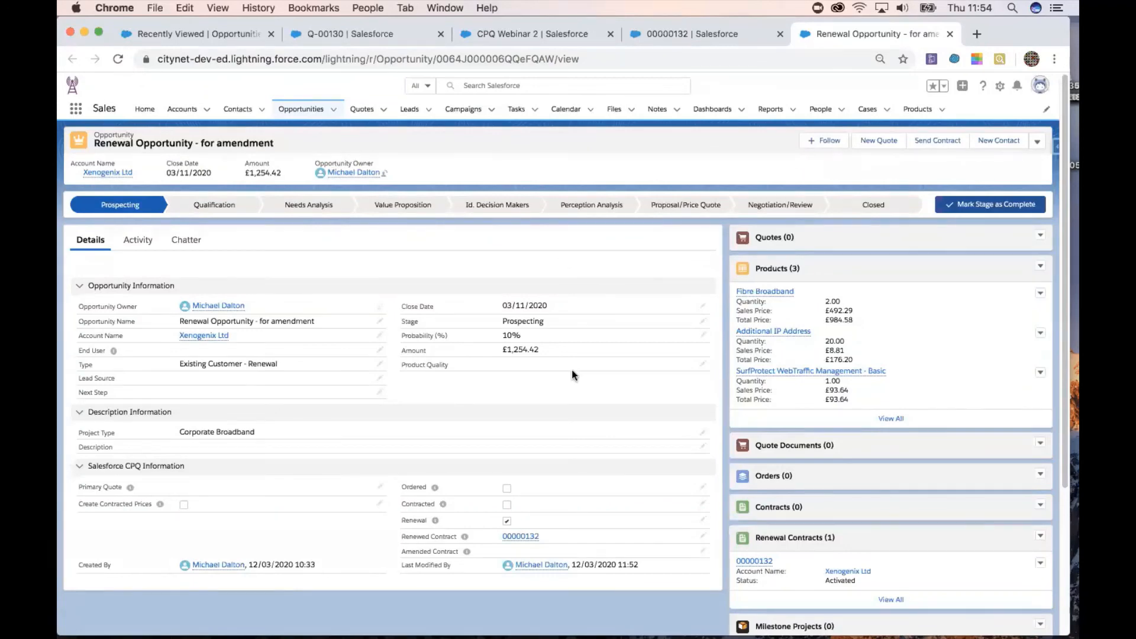
{"action": "left_click", "coordinate": [520, 537], "text": "super"}
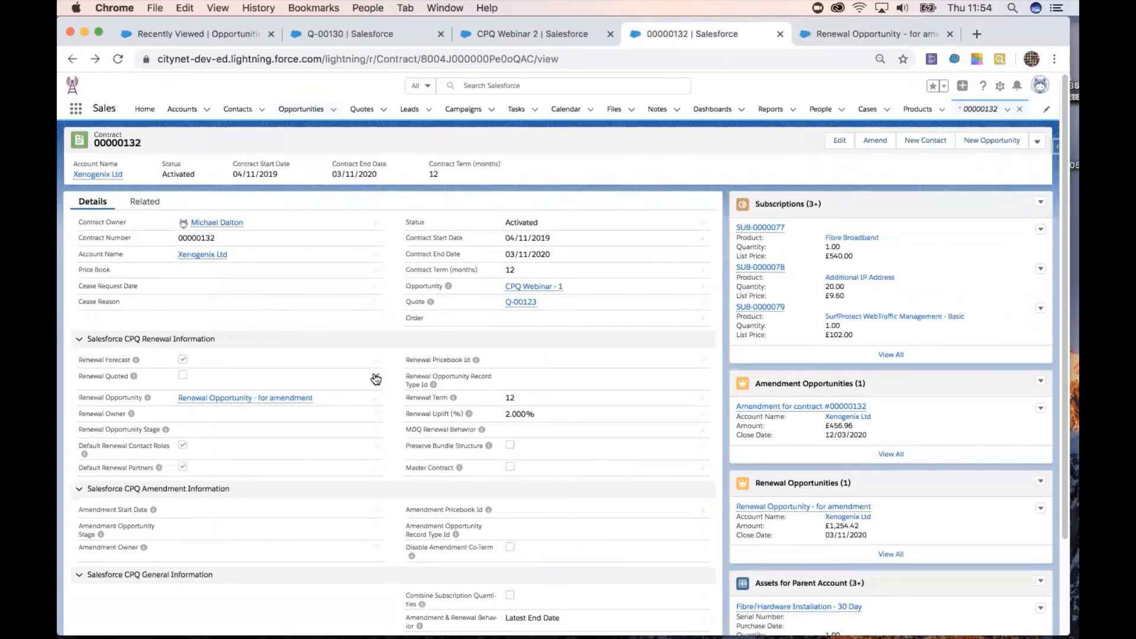
Step: Enable Renewal Quoted on the contract and save it
{"action": "double_click", "coordinate": [195, 381]}
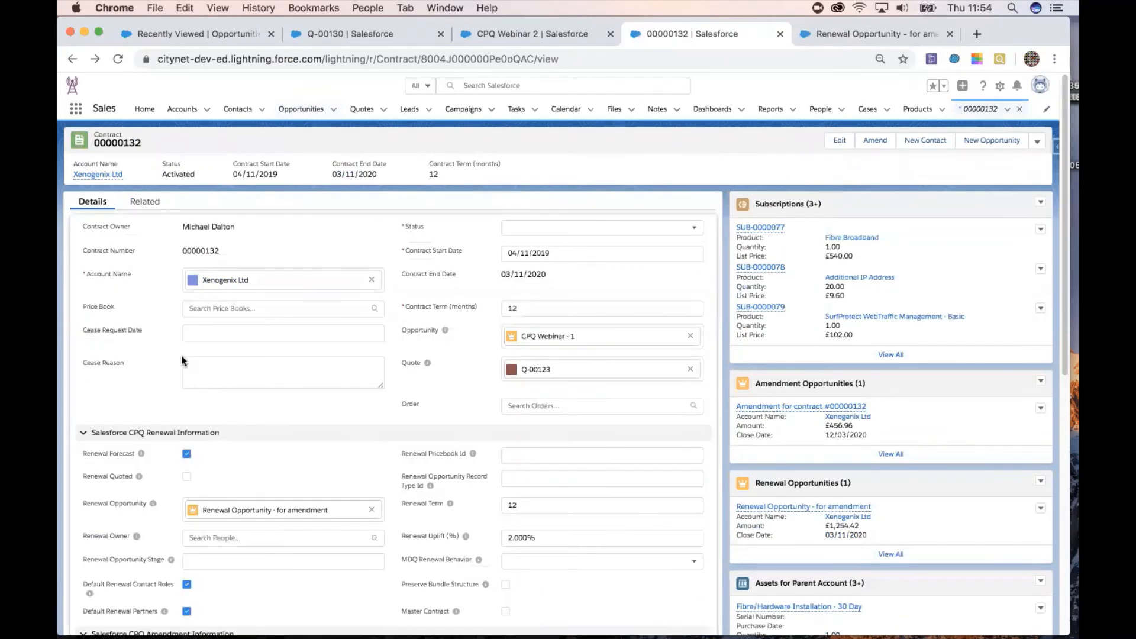
{"action": "scroll", "coordinate": [183, 361], "scroll_direction": "down", "scroll_amount": 2}
{"action": "left_click", "coordinate": [186, 361]}
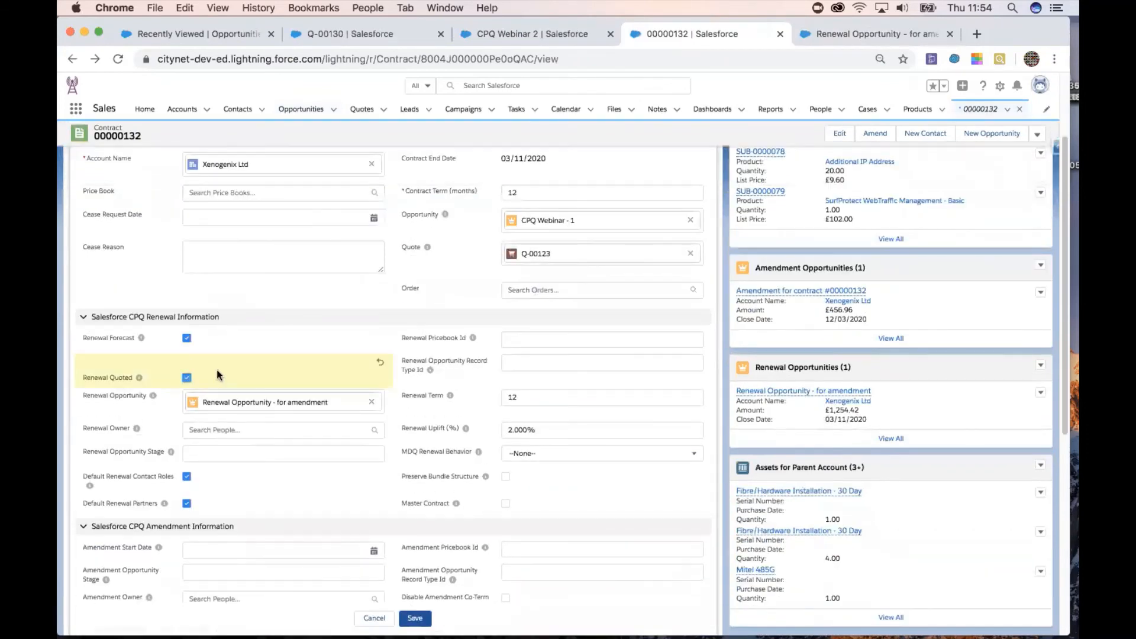
{"action": "left_click", "coordinate": [415, 619]}
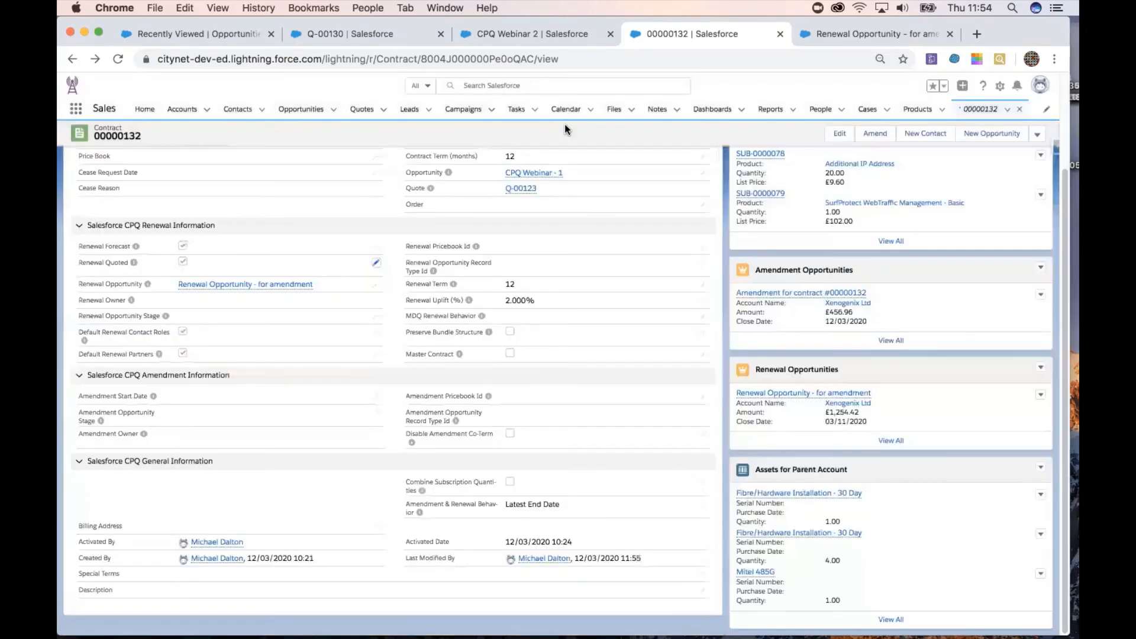
Step: Return to the renewal opportunity, reload it and open its draft renewal quote
{"action": "key", "text": "ctrl+Tab"}
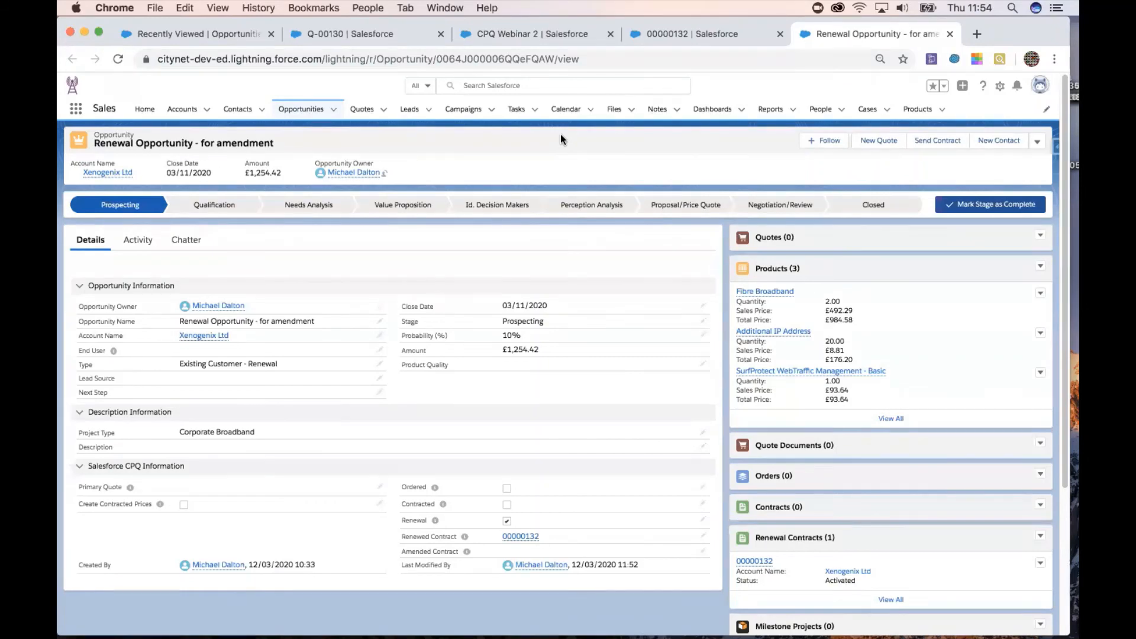
{"action": "left_click", "coordinate": [695, 30]}
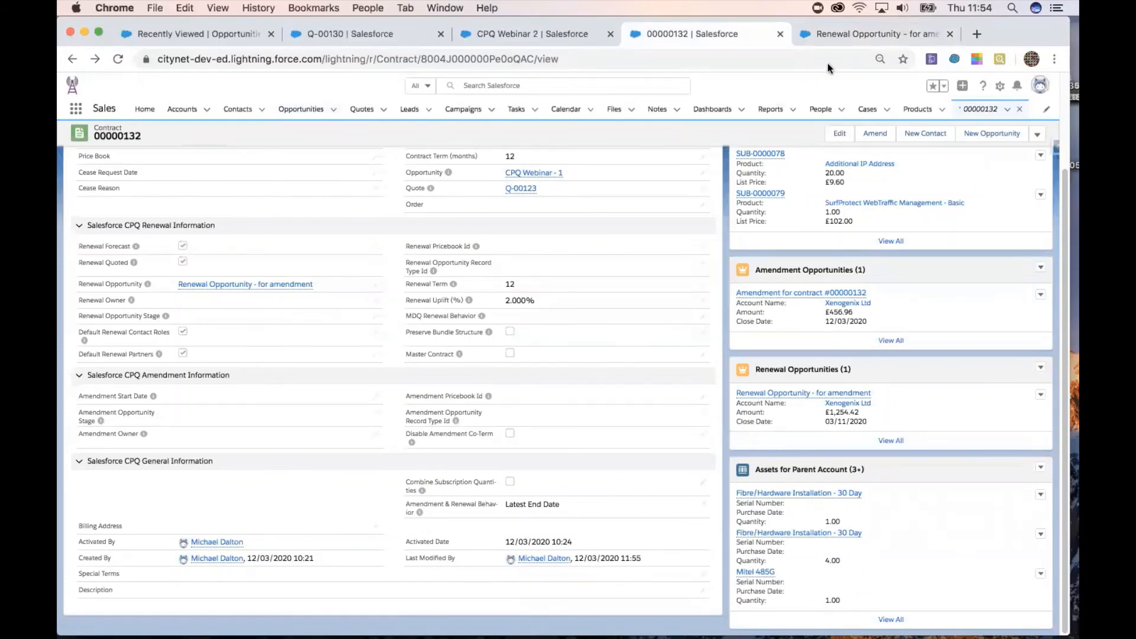
{"action": "left_click", "coordinate": [857, 35]}
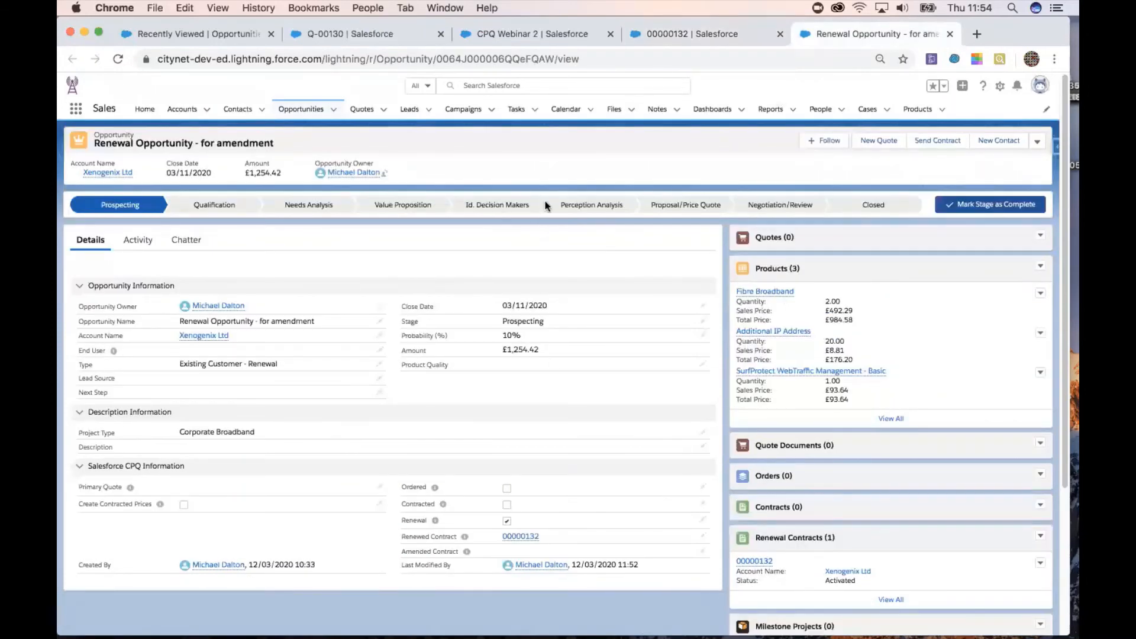
{"action": "left_click", "coordinate": [606, 58]}
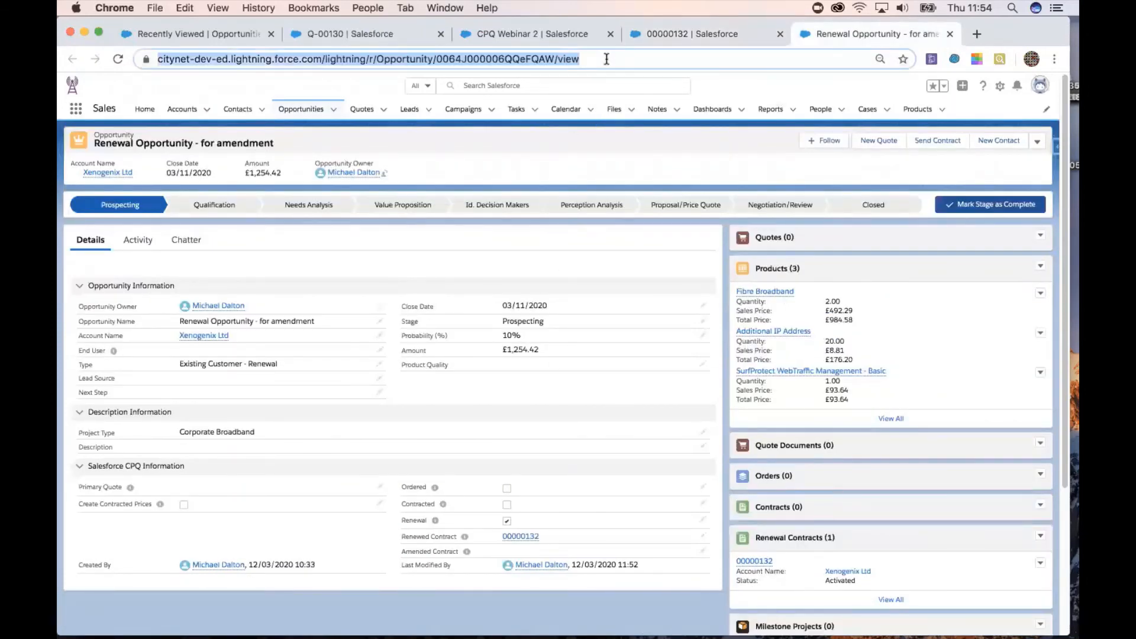
{"action": "key", "text": "Return"}
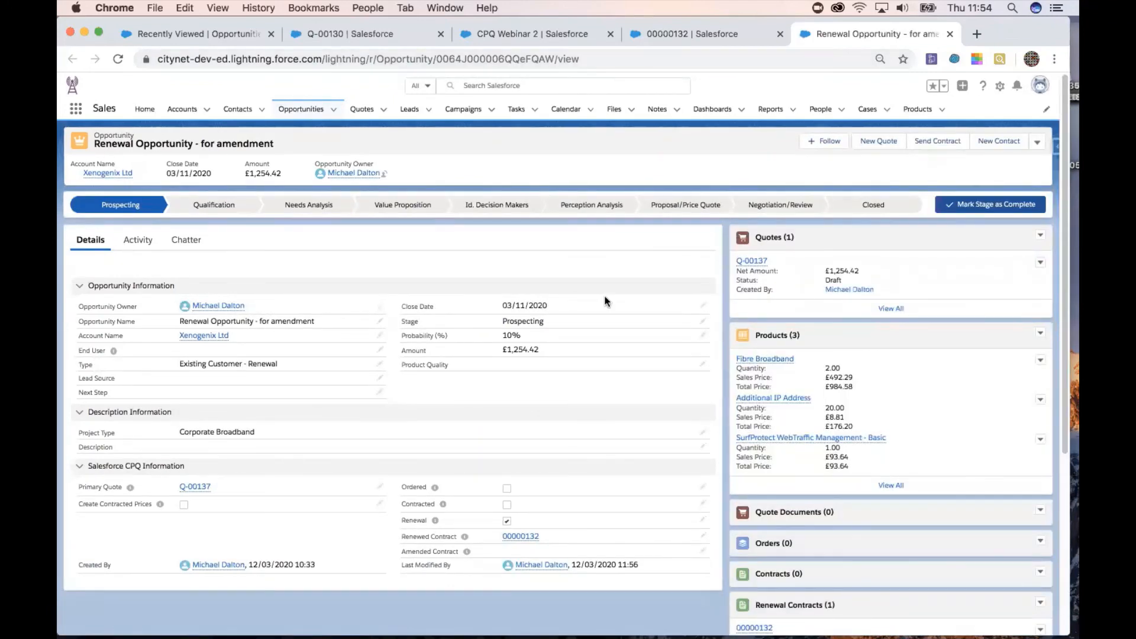
{"action": "left_click", "coordinate": [752, 261]}
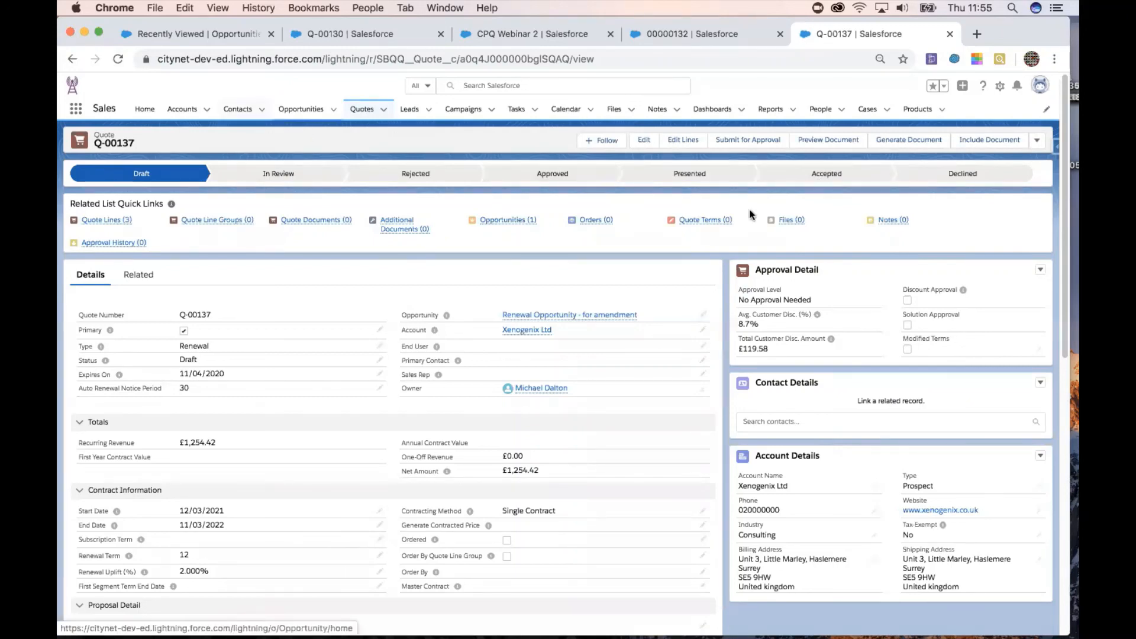
Step: Set the renewal quote's status to Accepted and save the quote
{"action": "left_click", "coordinate": [829, 176]}
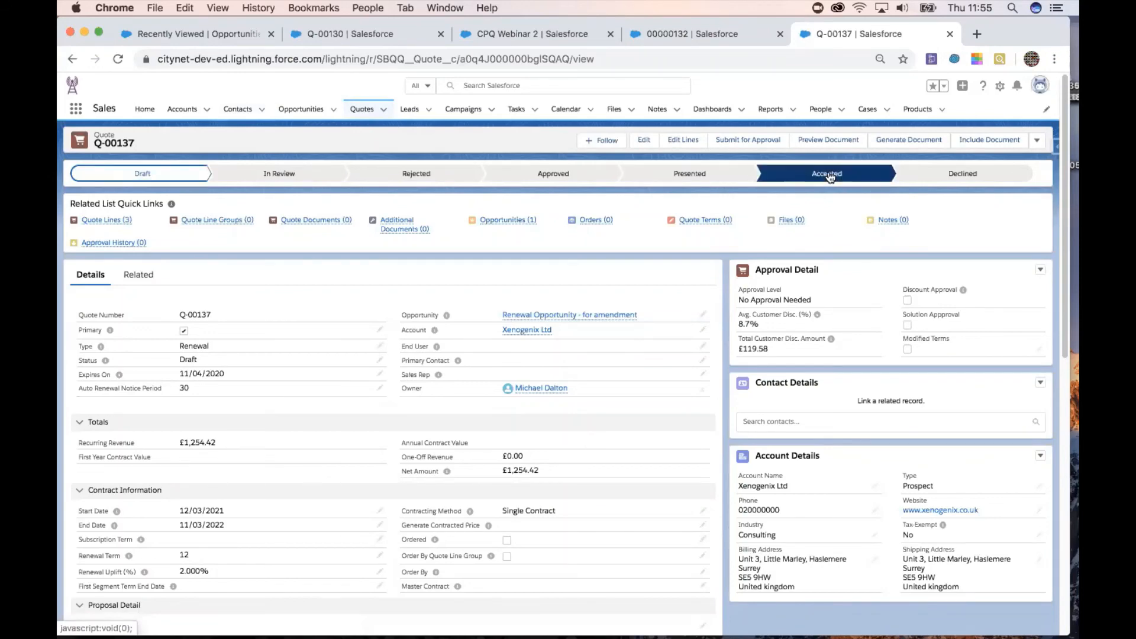
{"action": "left_click", "coordinate": [379, 360]}
{"action": "left_click", "coordinate": [363, 361]}
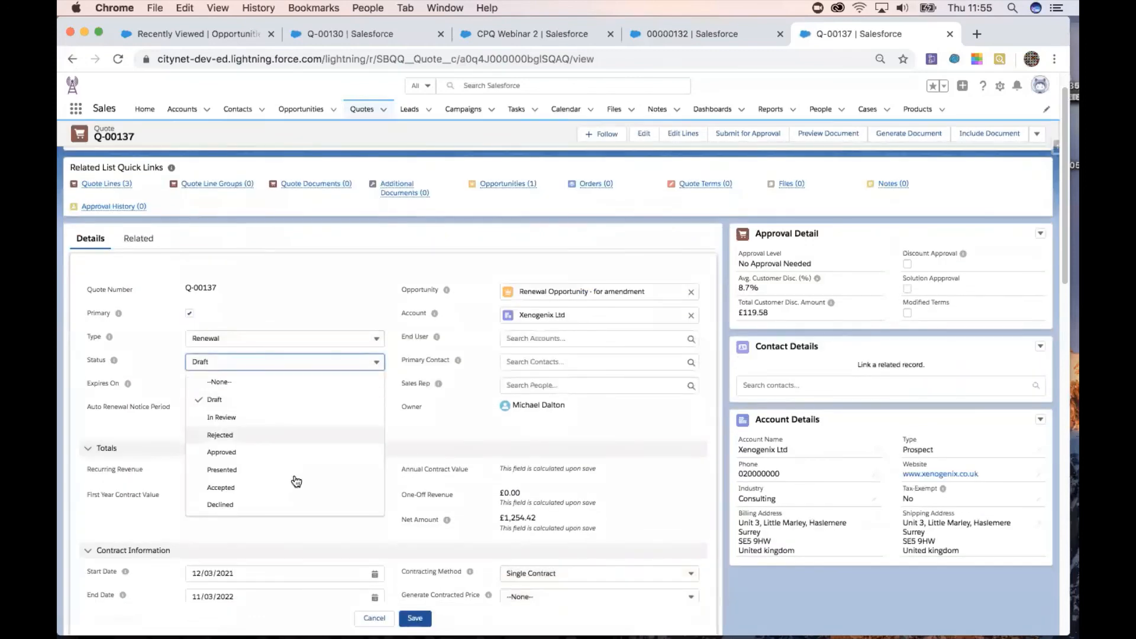
{"action": "left_click", "coordinate": [299, 454]}
{"action": "left_click", "coordinate": [358, 375]}
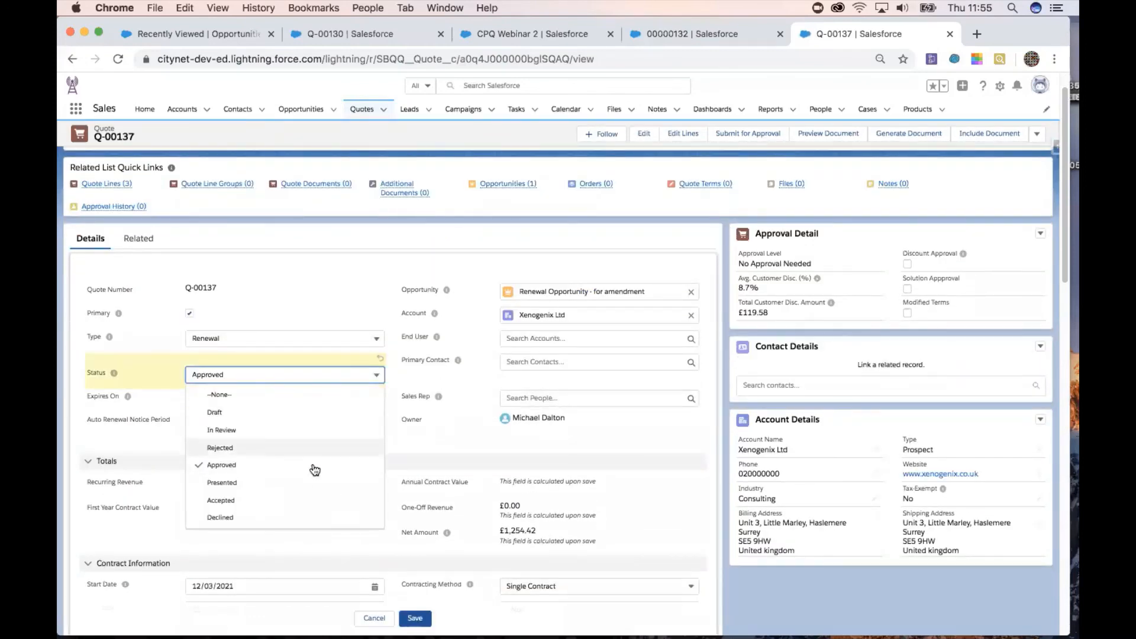
{"action": "left_click", "coordinate": [305, 501]}
{"action": "left_click", "coordinate": [415, 617]}
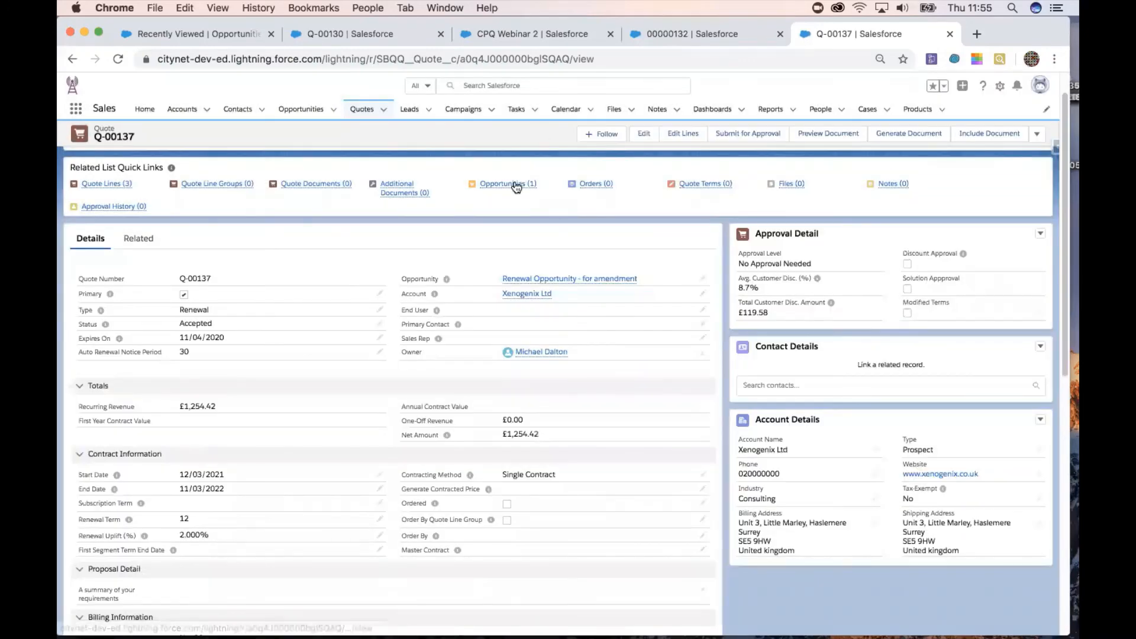
Step: Open the renewal opportunity linked to the accepted quote to check its stage and Contracted setting
{"action": "mouse_move", "coordinate": [514, 185]}
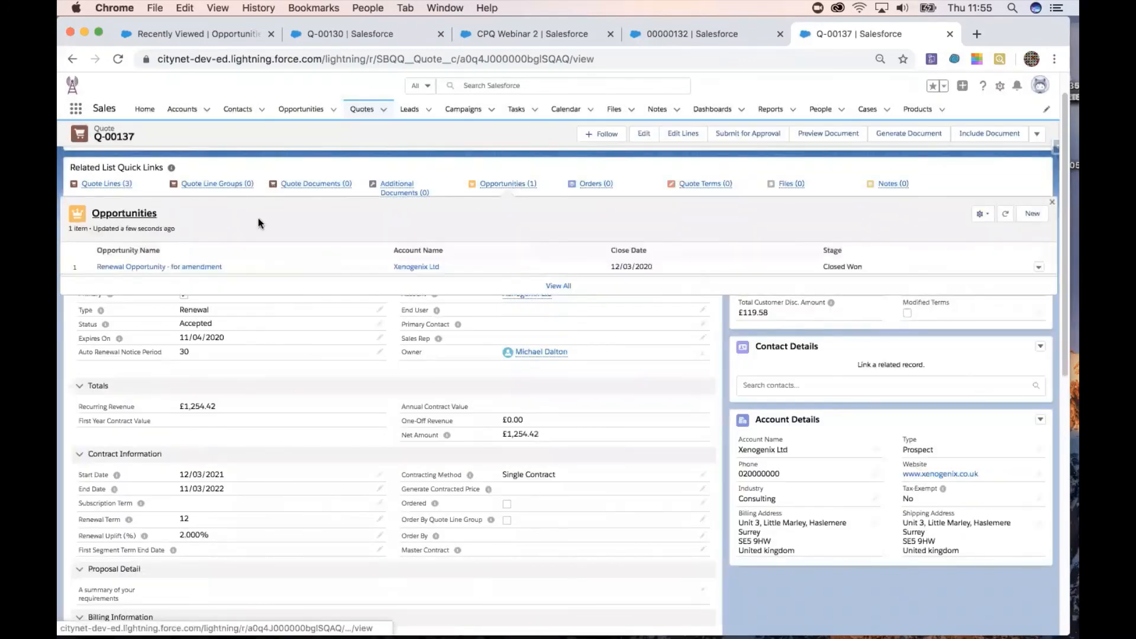
{"action": "left_click", "coordinate": [178, 267]}
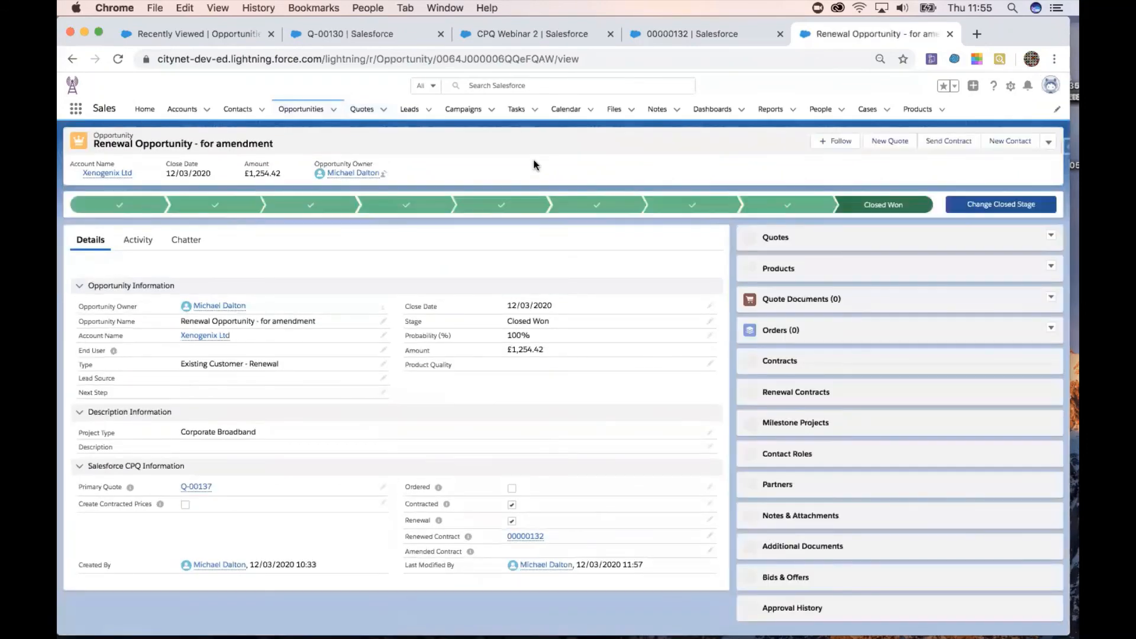